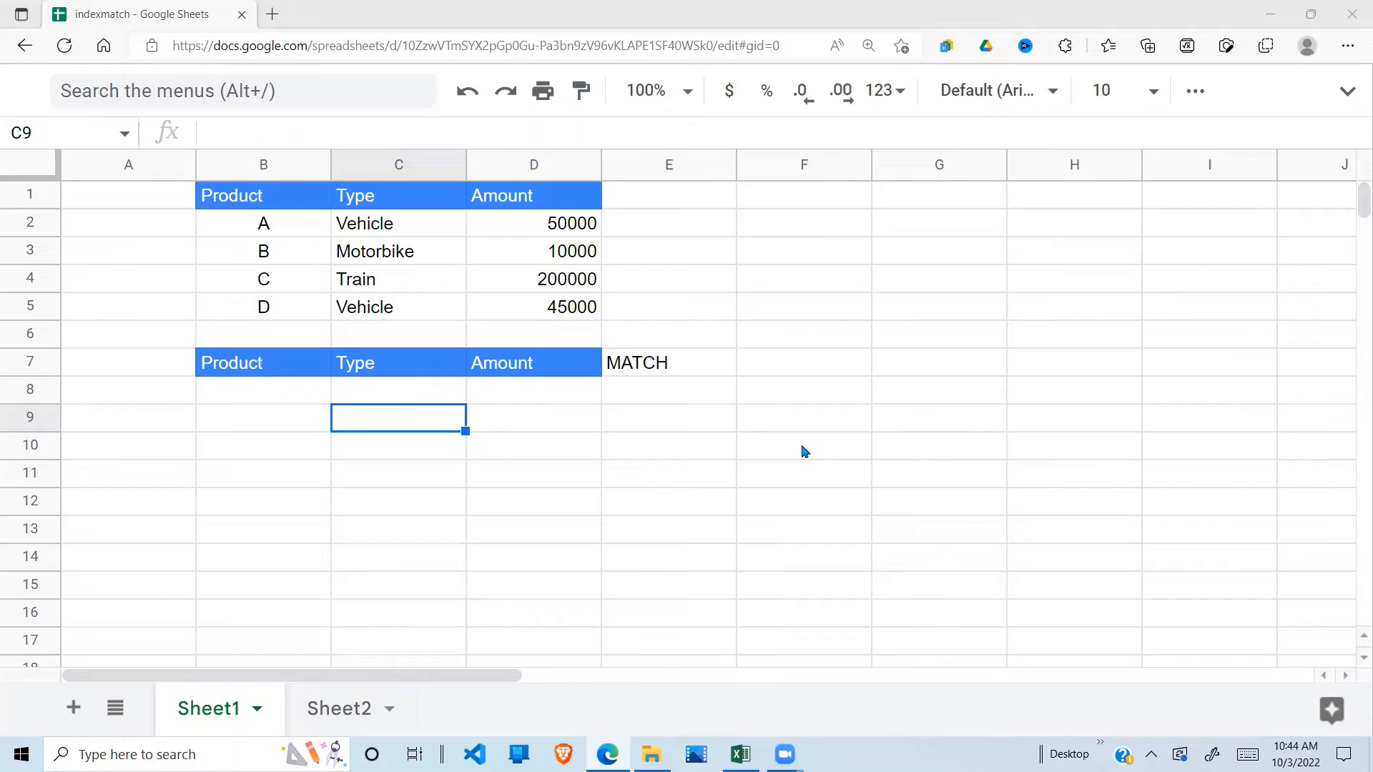
click(266, 444)
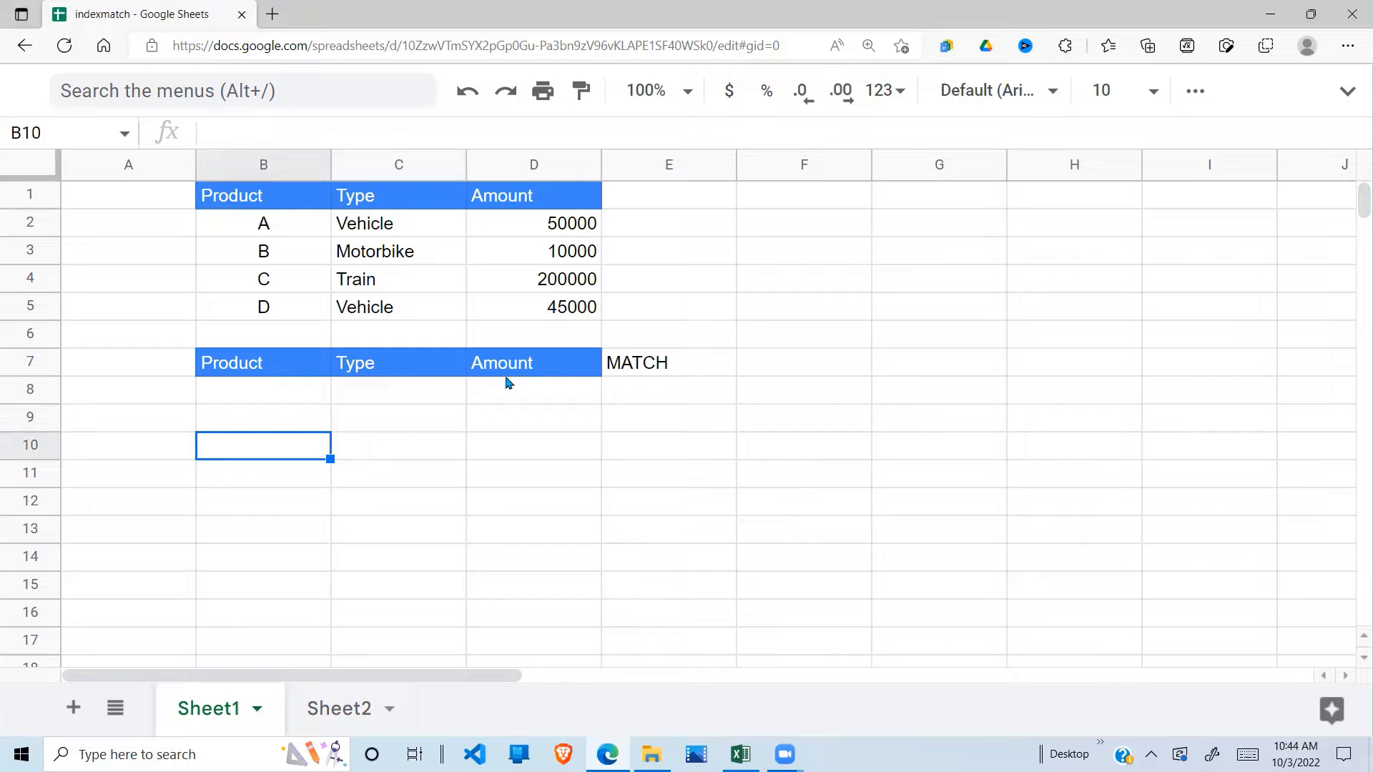
click(685, 398)
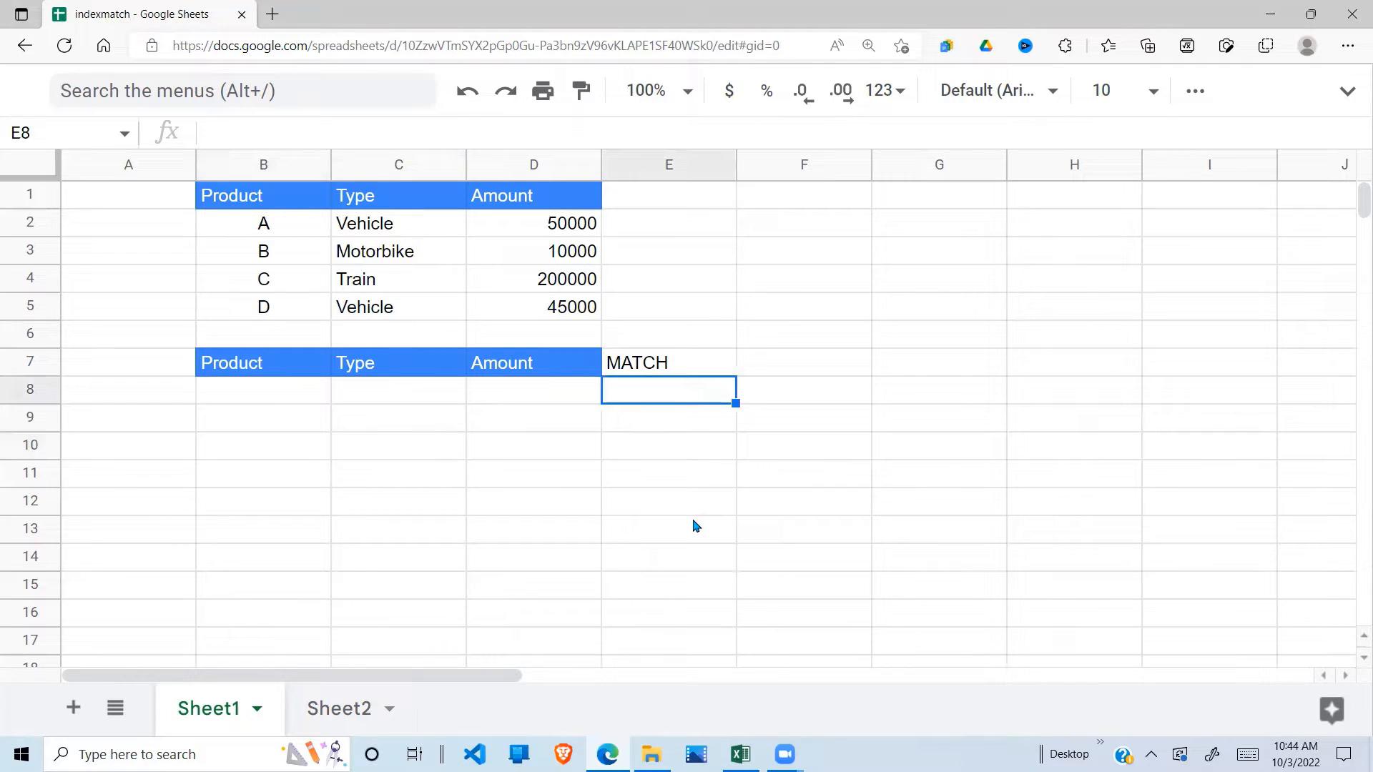
text(=)
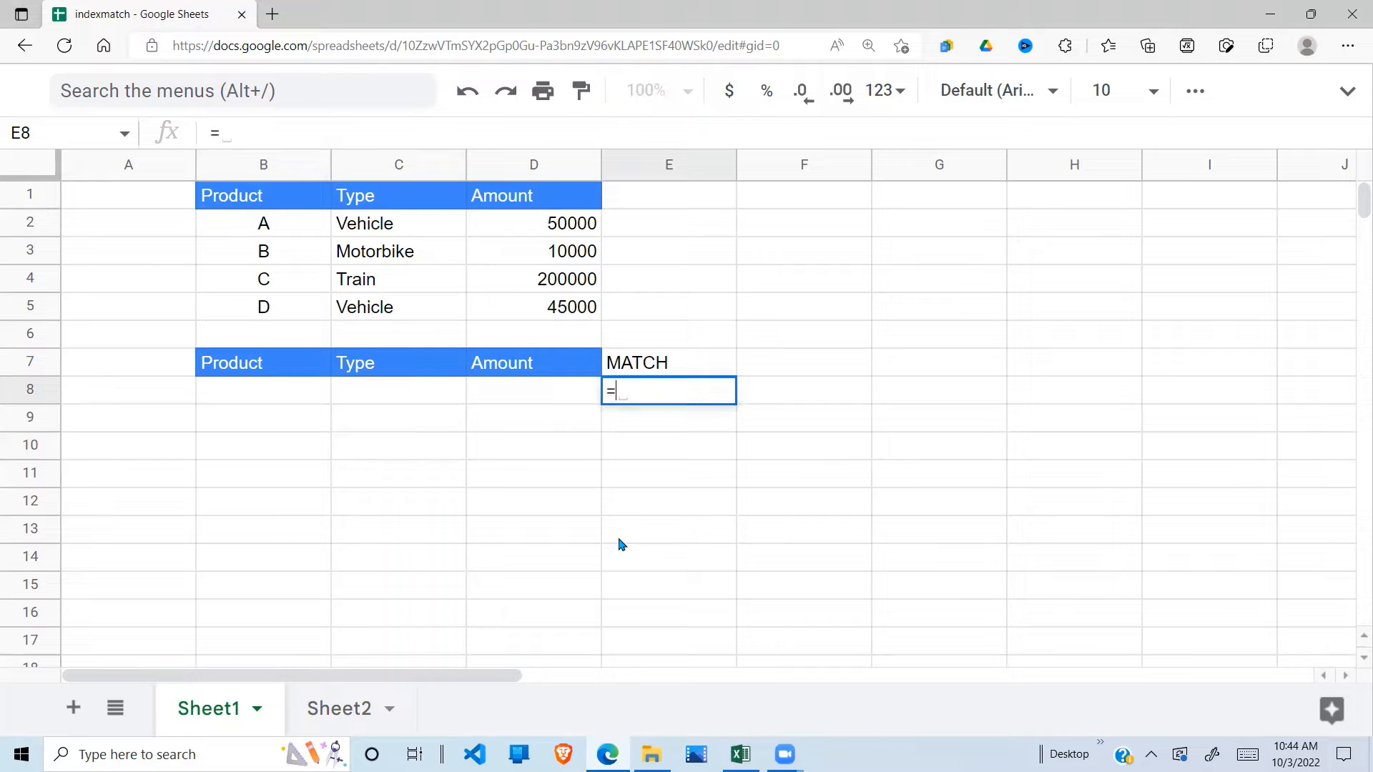
text(matc)
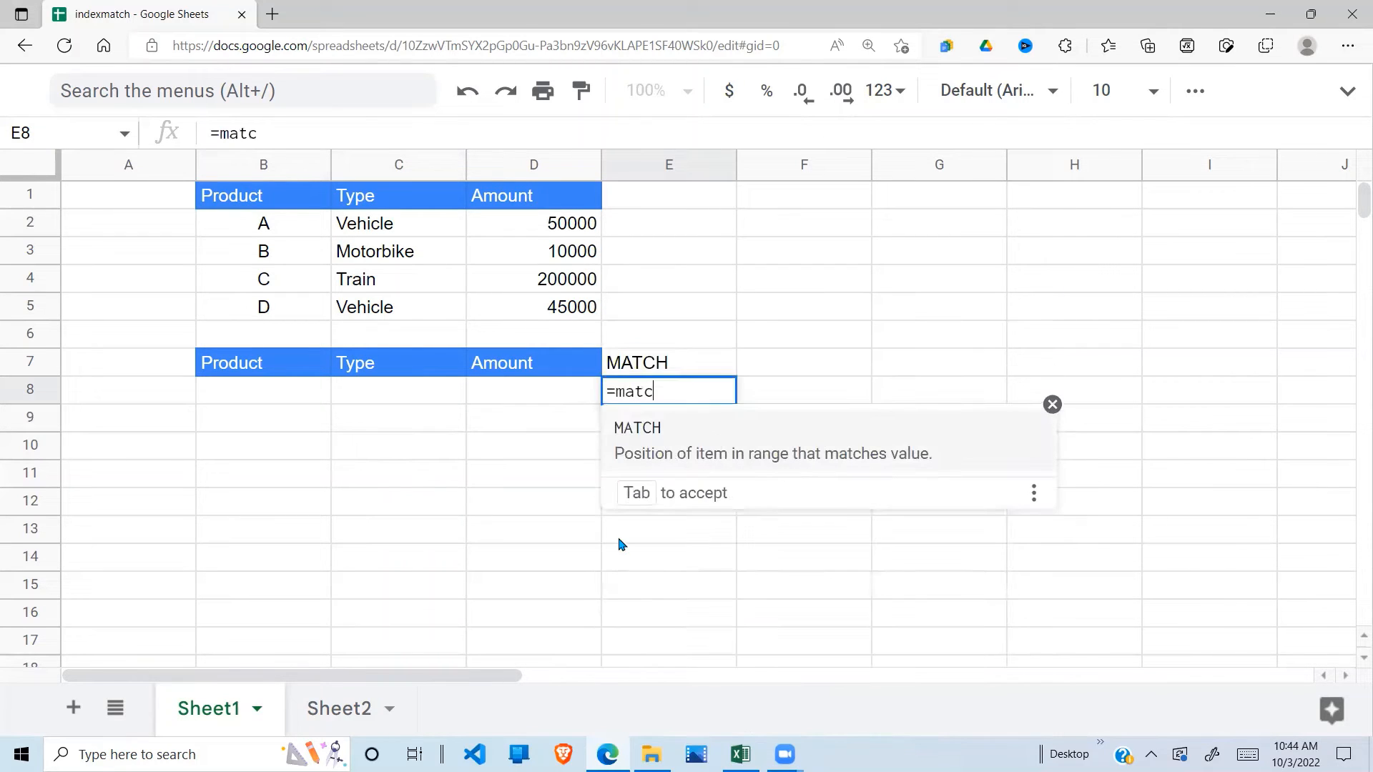
text(h()
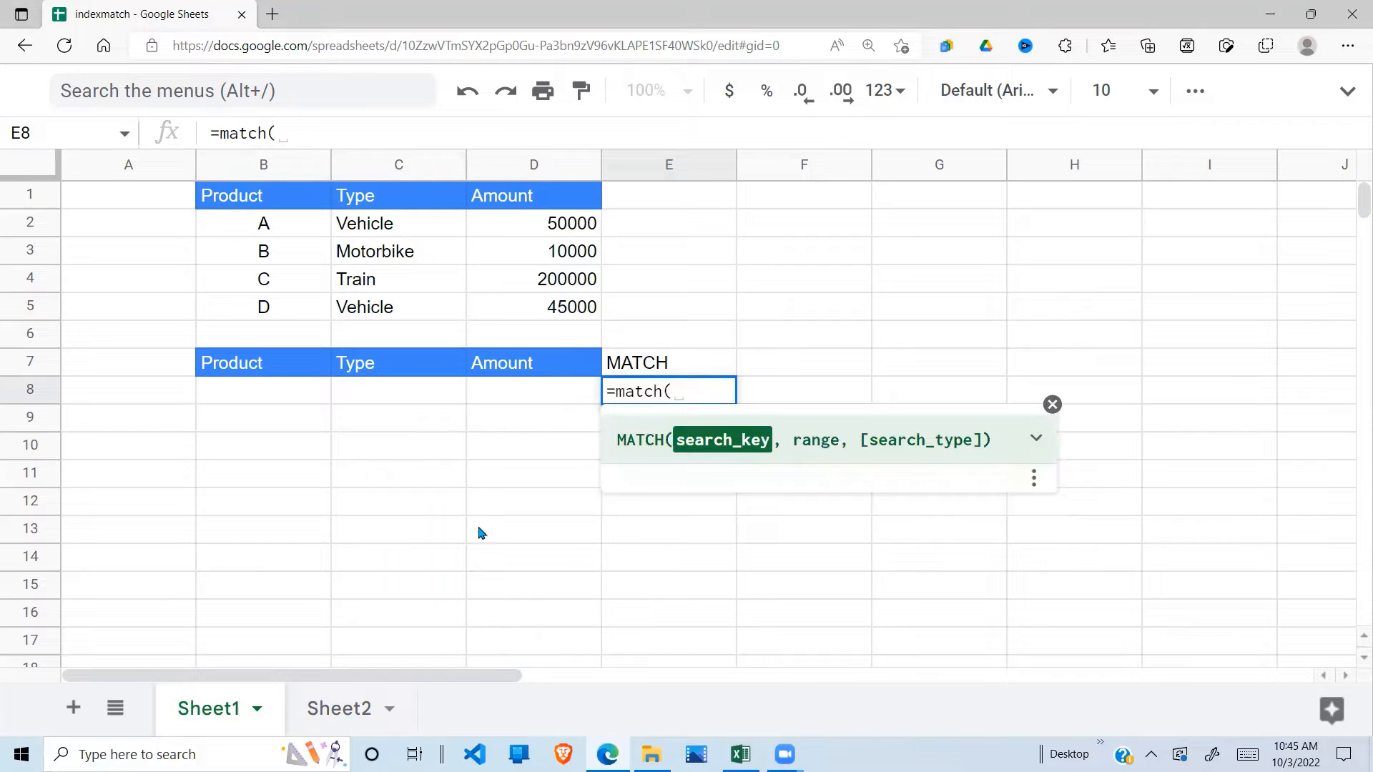
click(320, 404)
text(A)
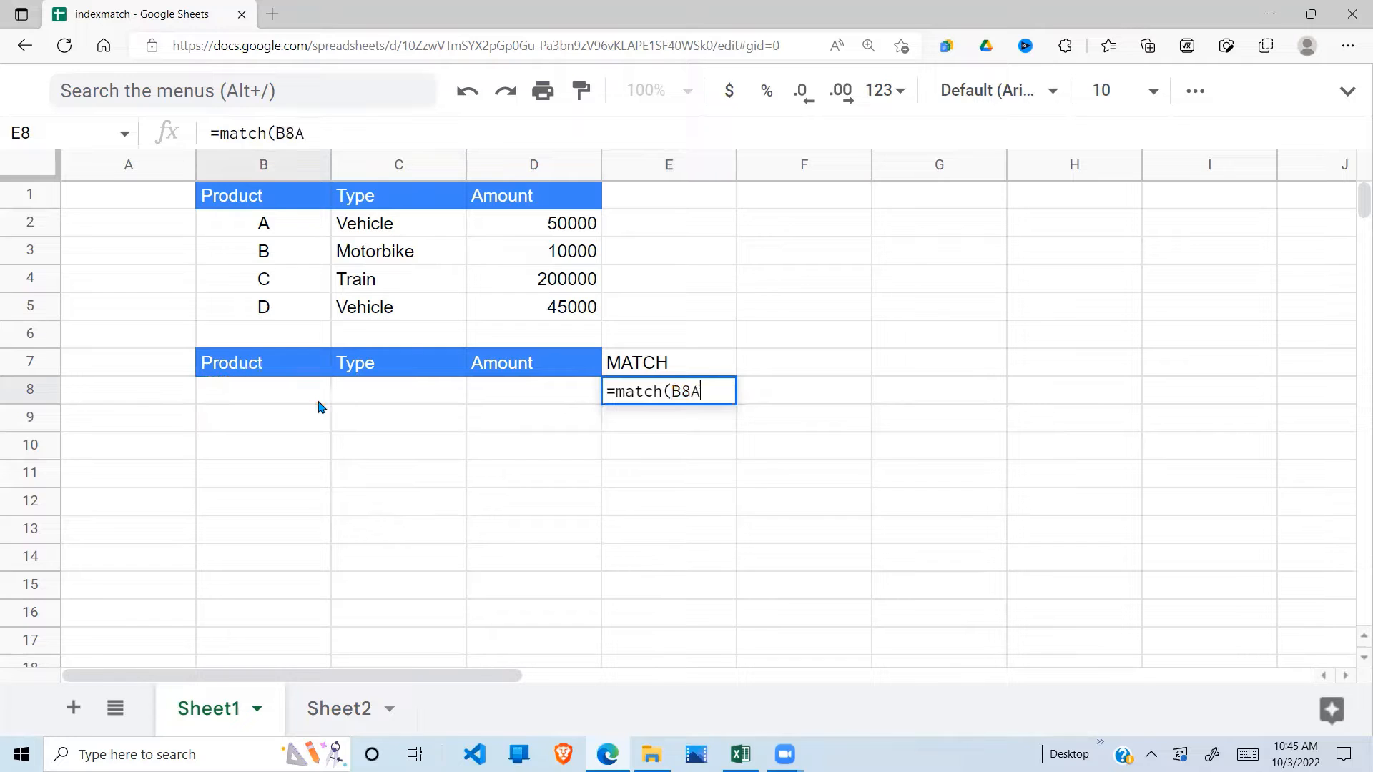
key(BackSpace)
key(BackSpace)
key(BackSpace)
key(BackSpace)
key(BackSpace)
key(BackSpace)
key(BackSpace)
key(BackSpace)
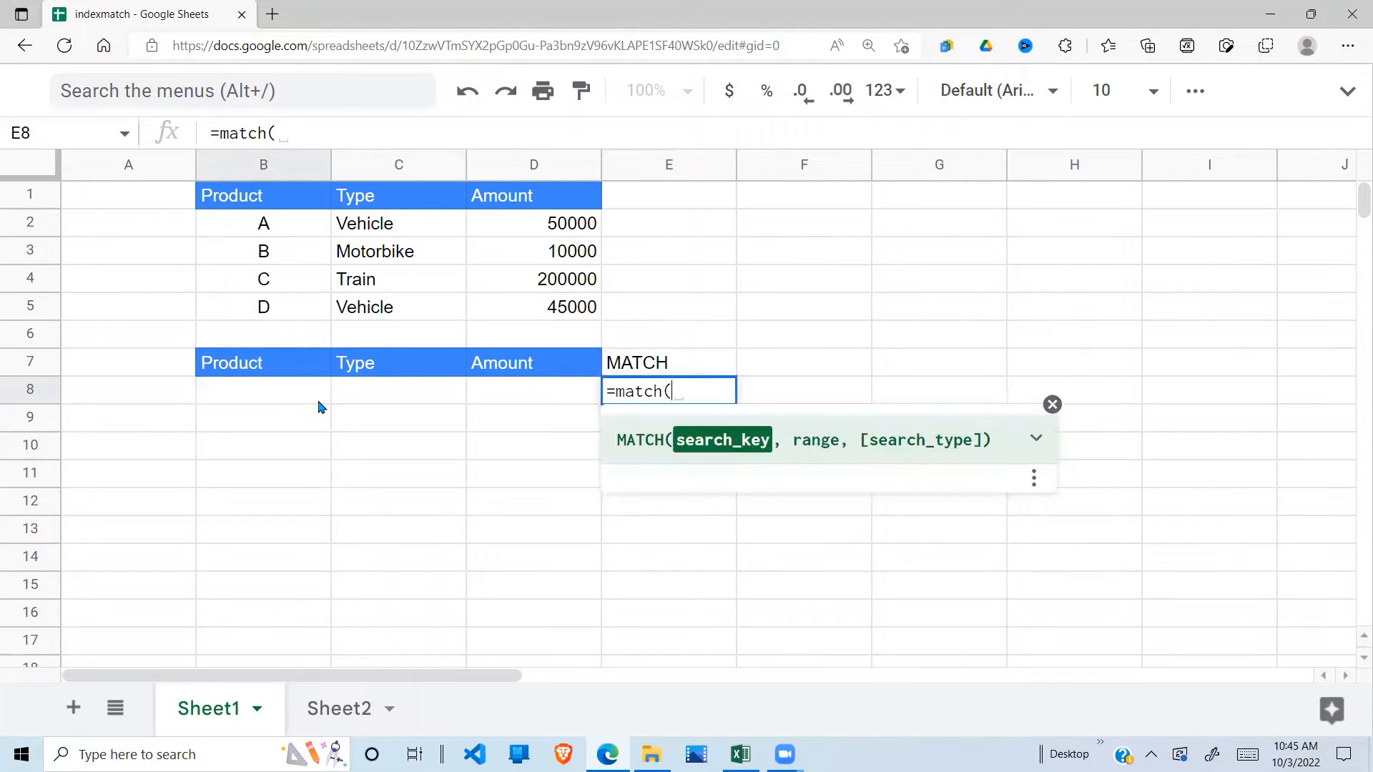
key(BackSpace)
key(BackSpace)
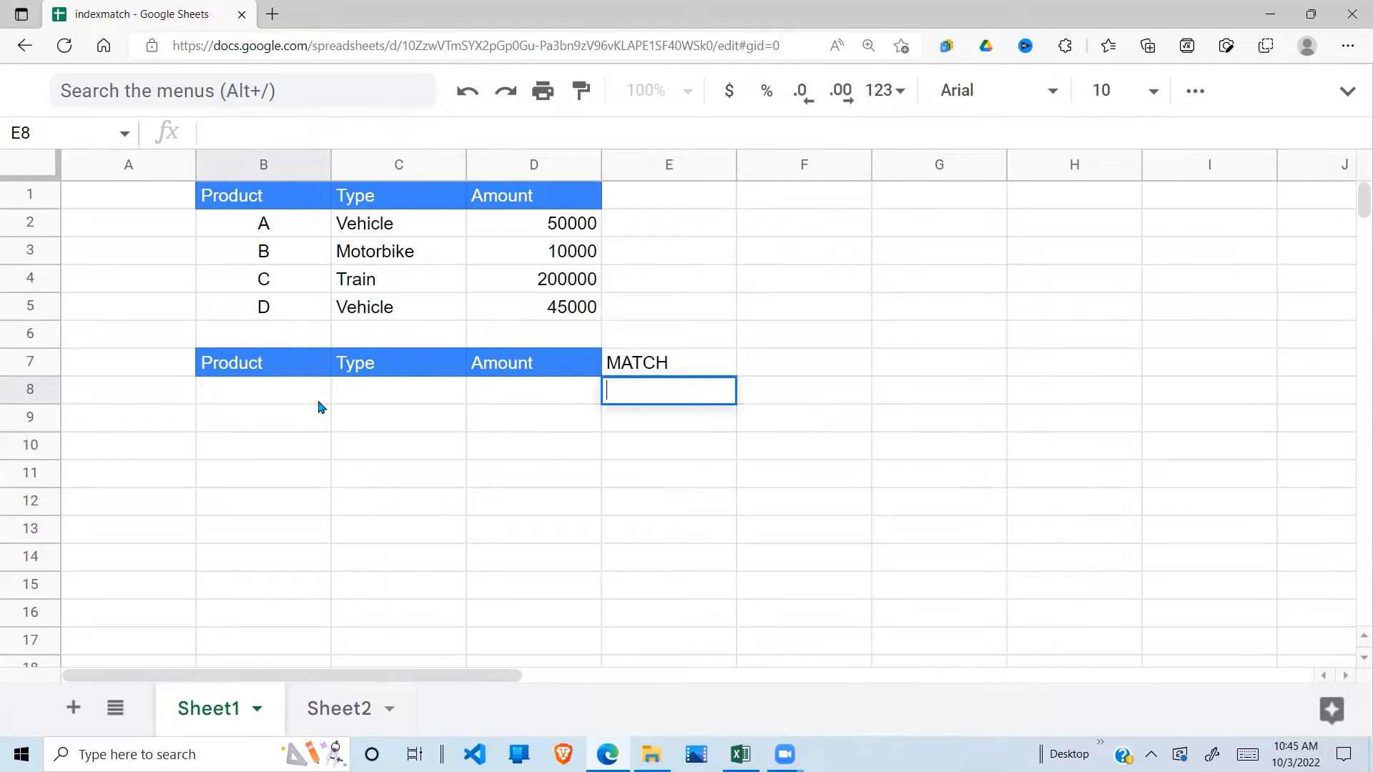
click(576, 479)
click(673, 398)
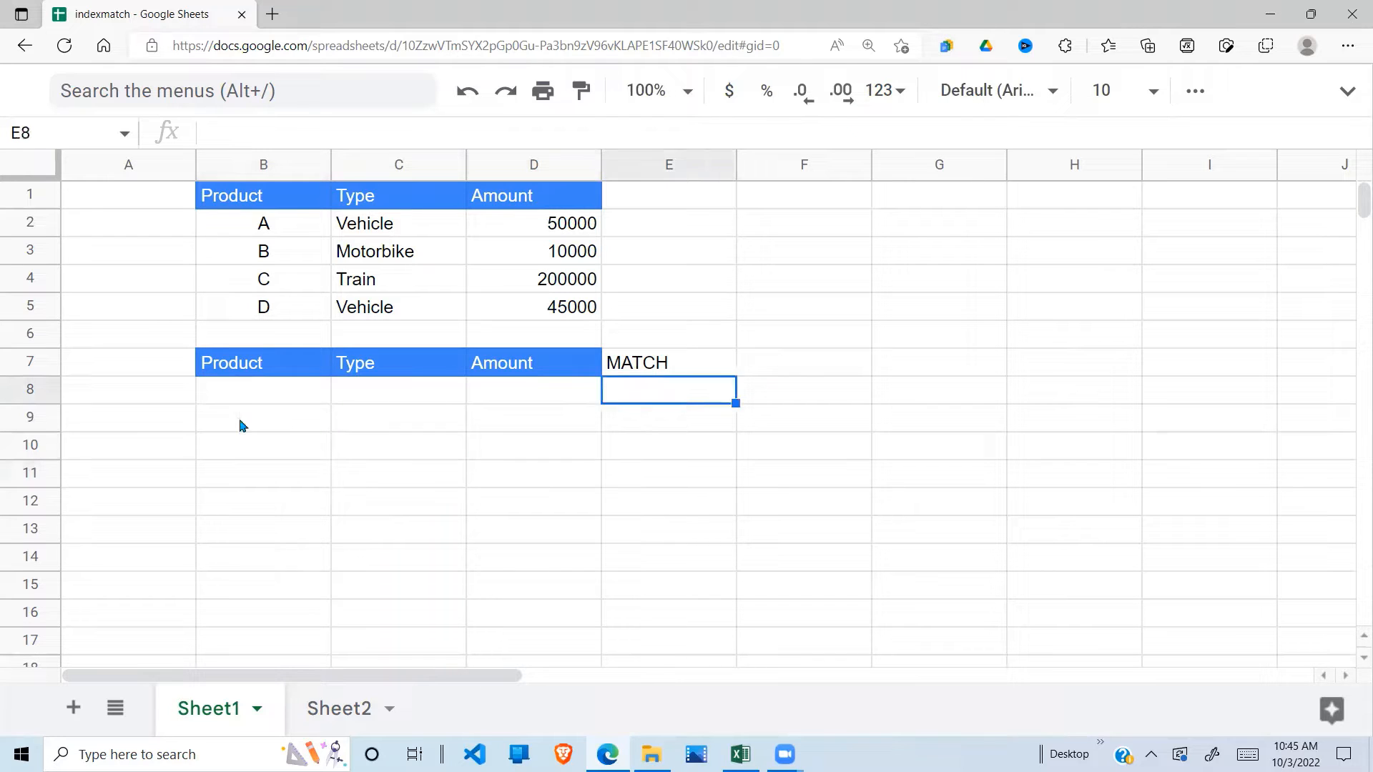
Step: Enter A as the product to look up in cell B8
click(243, 399)
text(A)
click(637, 477)
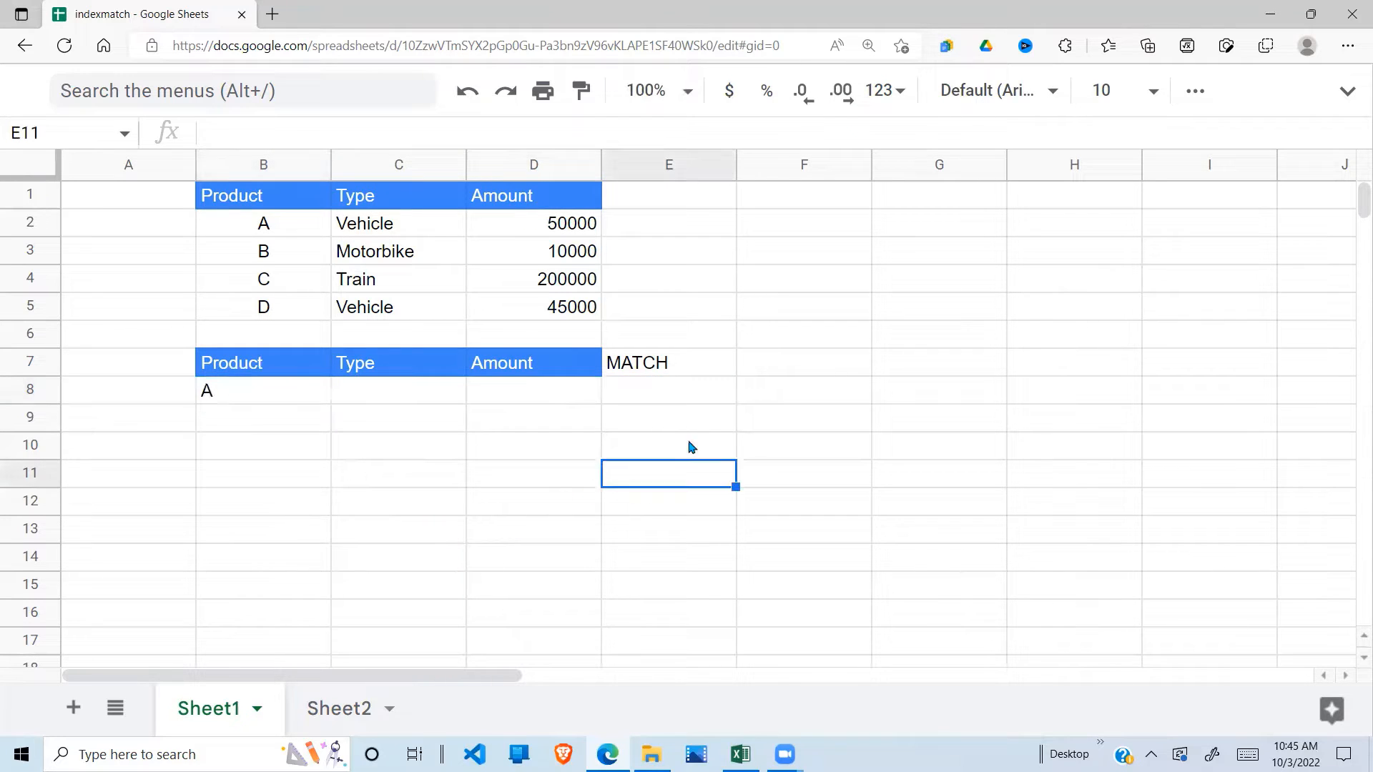
Step: Enter a MATCH formula in E8 that finds B8 in the product range B2:B5 with search type 0
click(699, 390)
text(=)
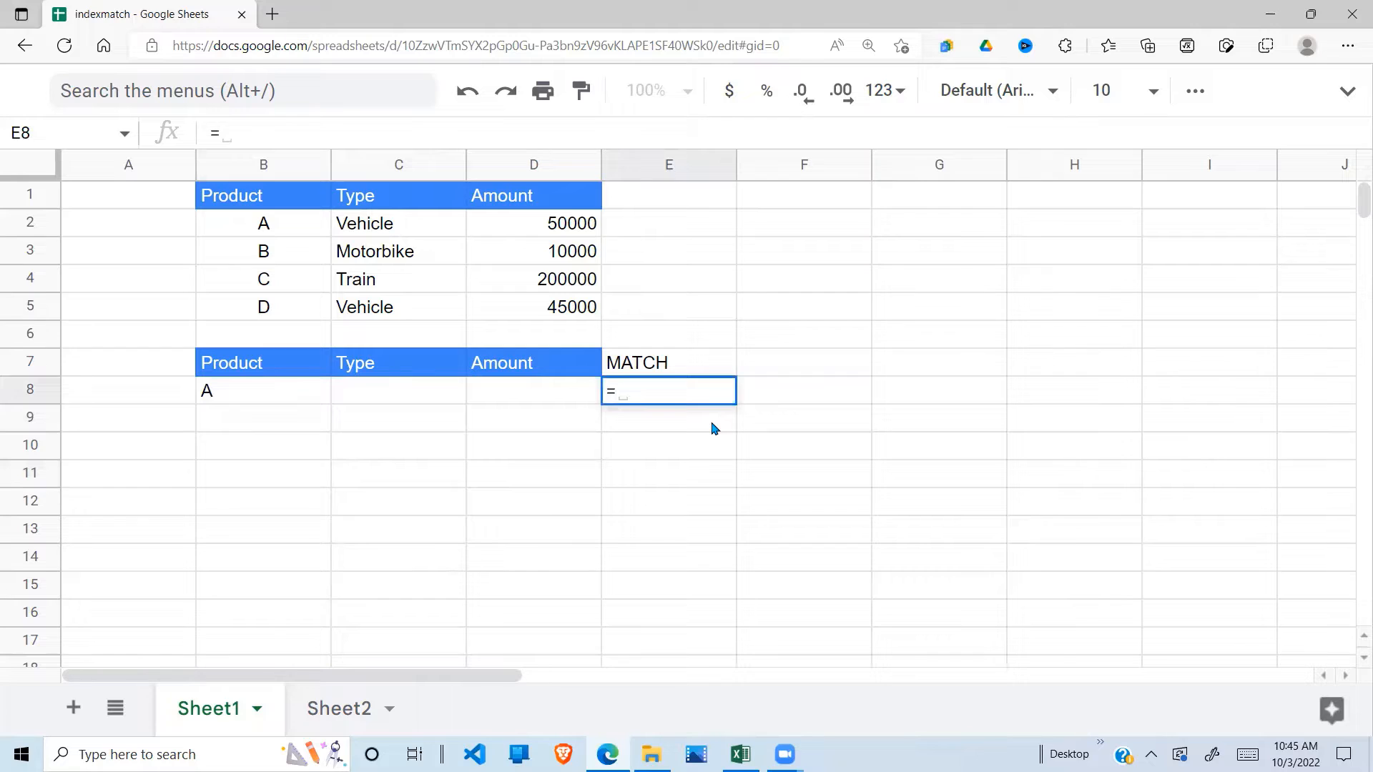
text(match()
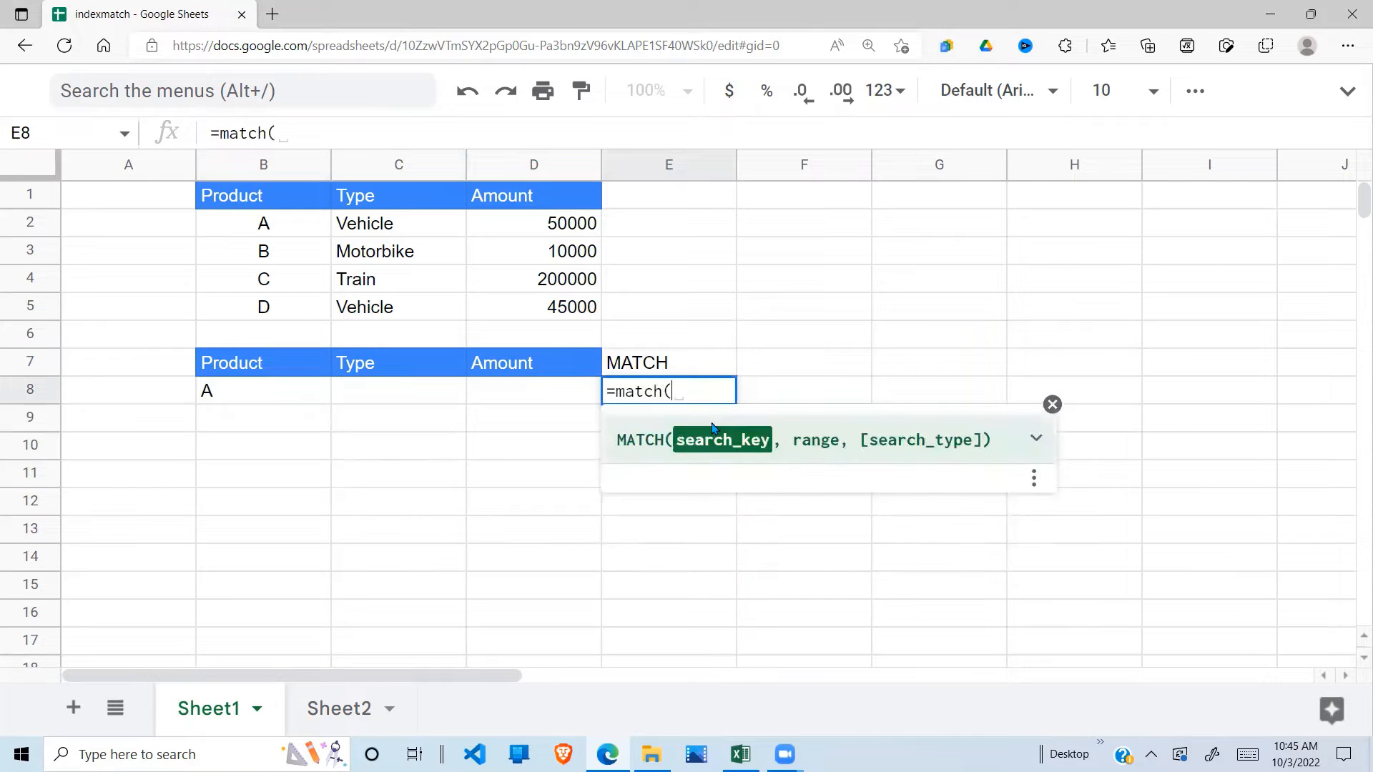
click(277, 391)
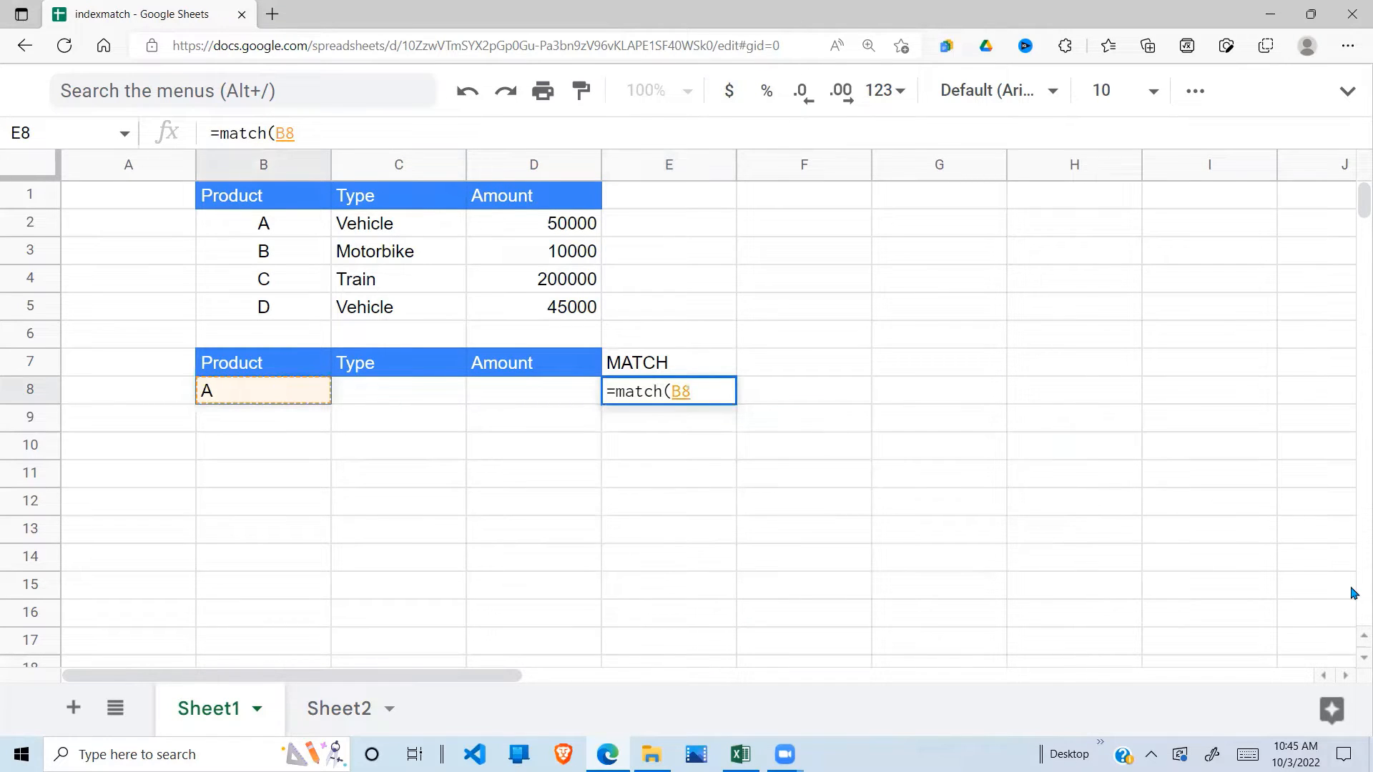
text(,)
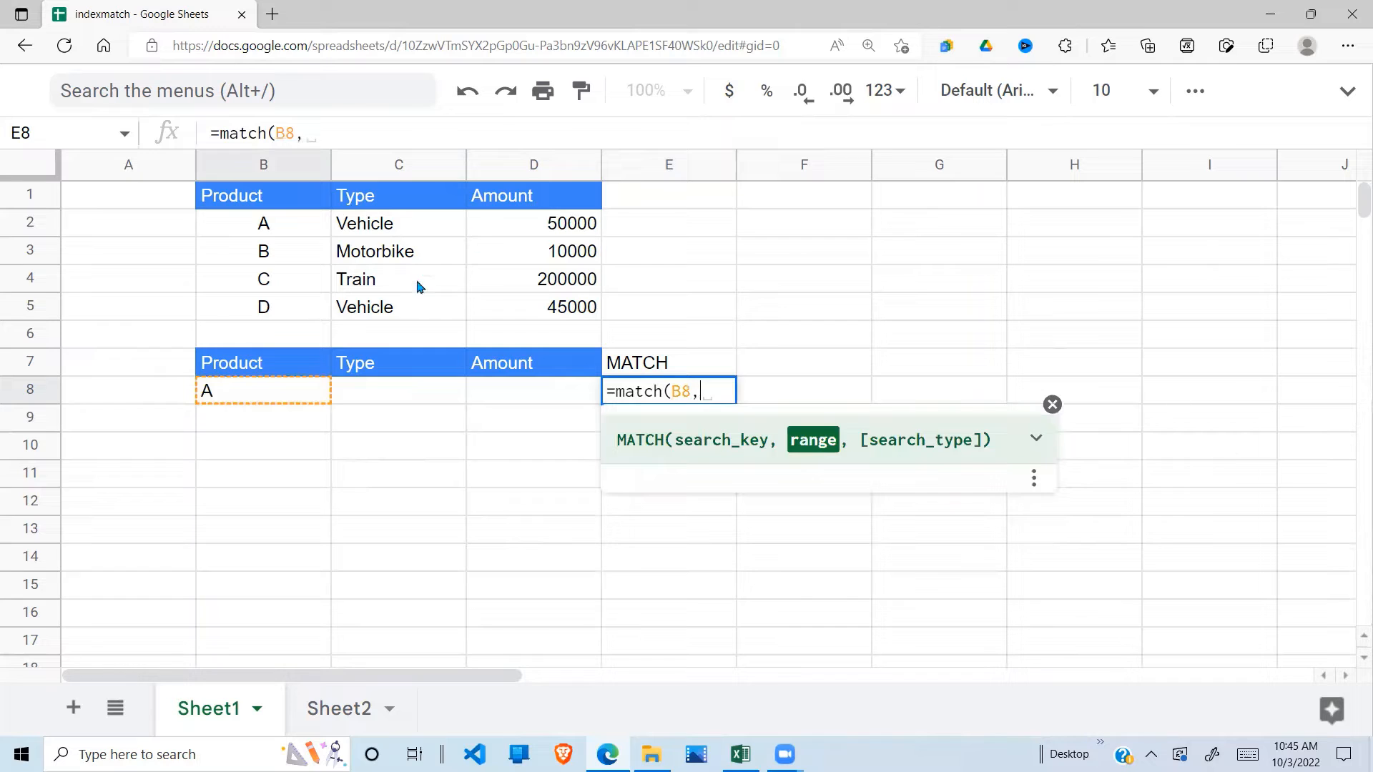
click(275, 225)
drag(278, 256, 280, 306)
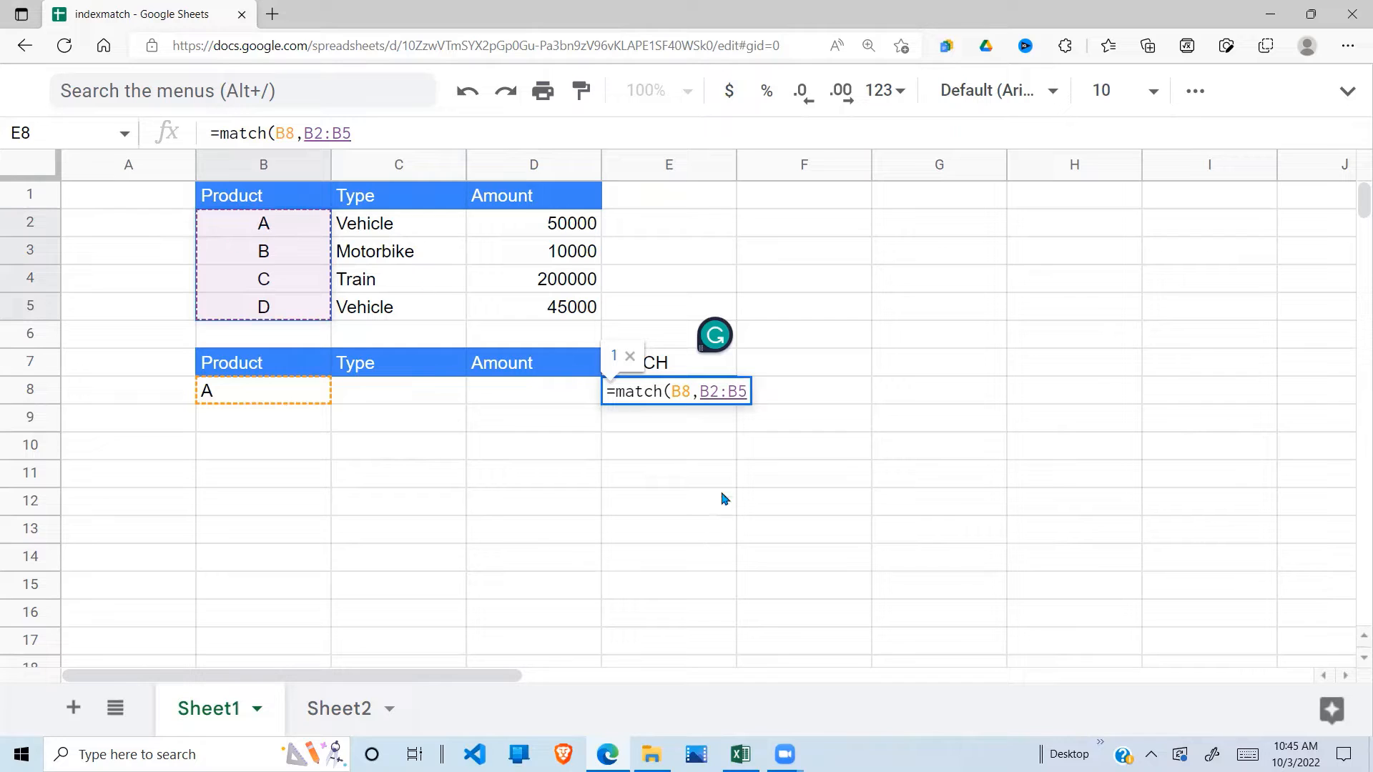
text(,)
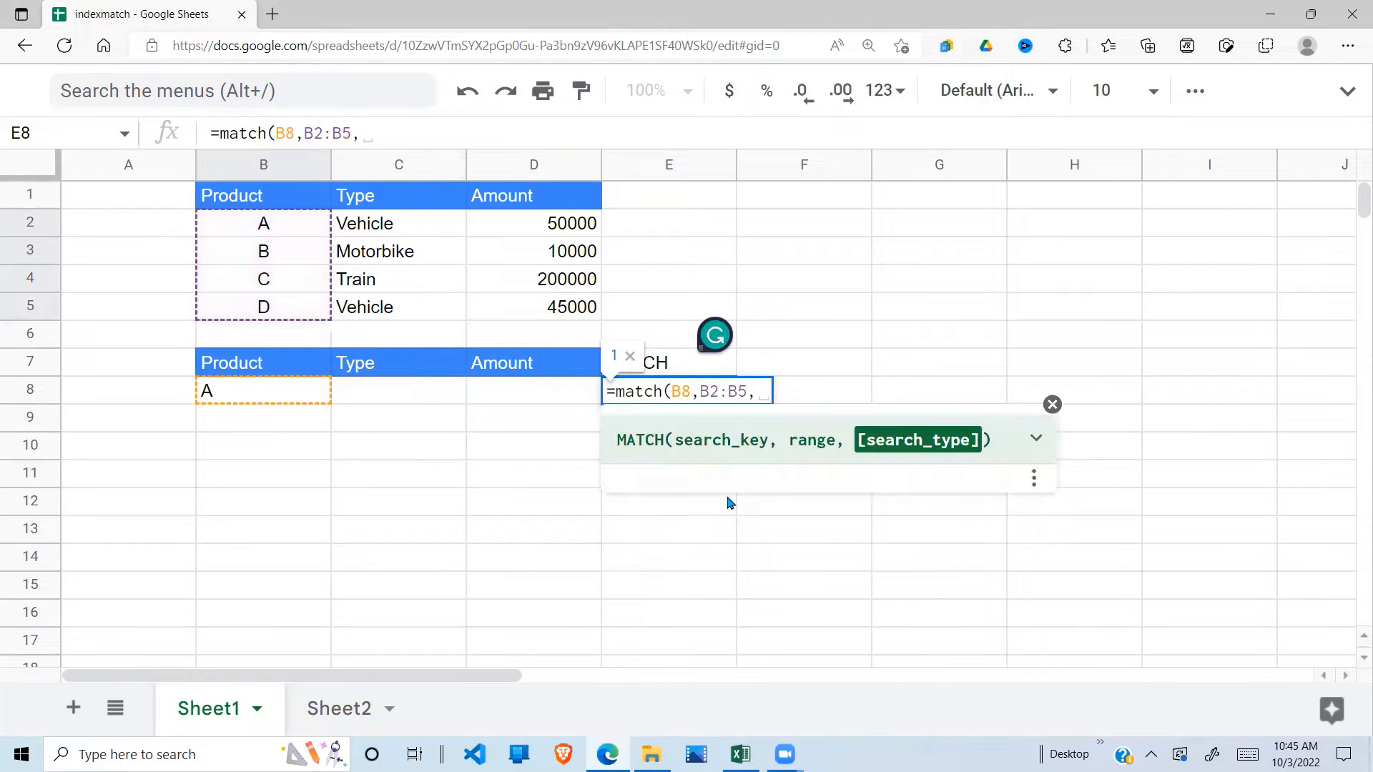
text(0))
key(Return)
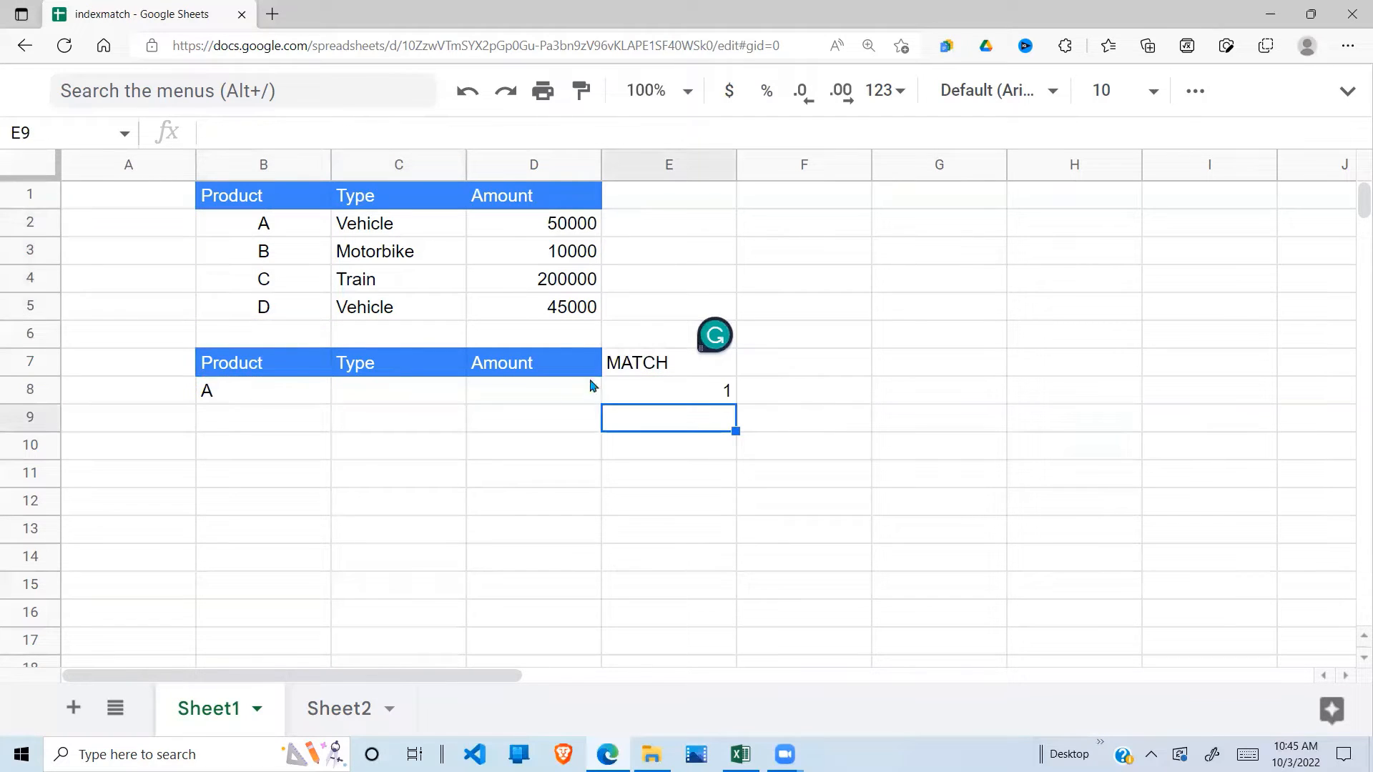
Step: Set the lookup product in B8 to B and compare the MATCH result in E8 with the product list
click(717, 396)
click(281, 387)
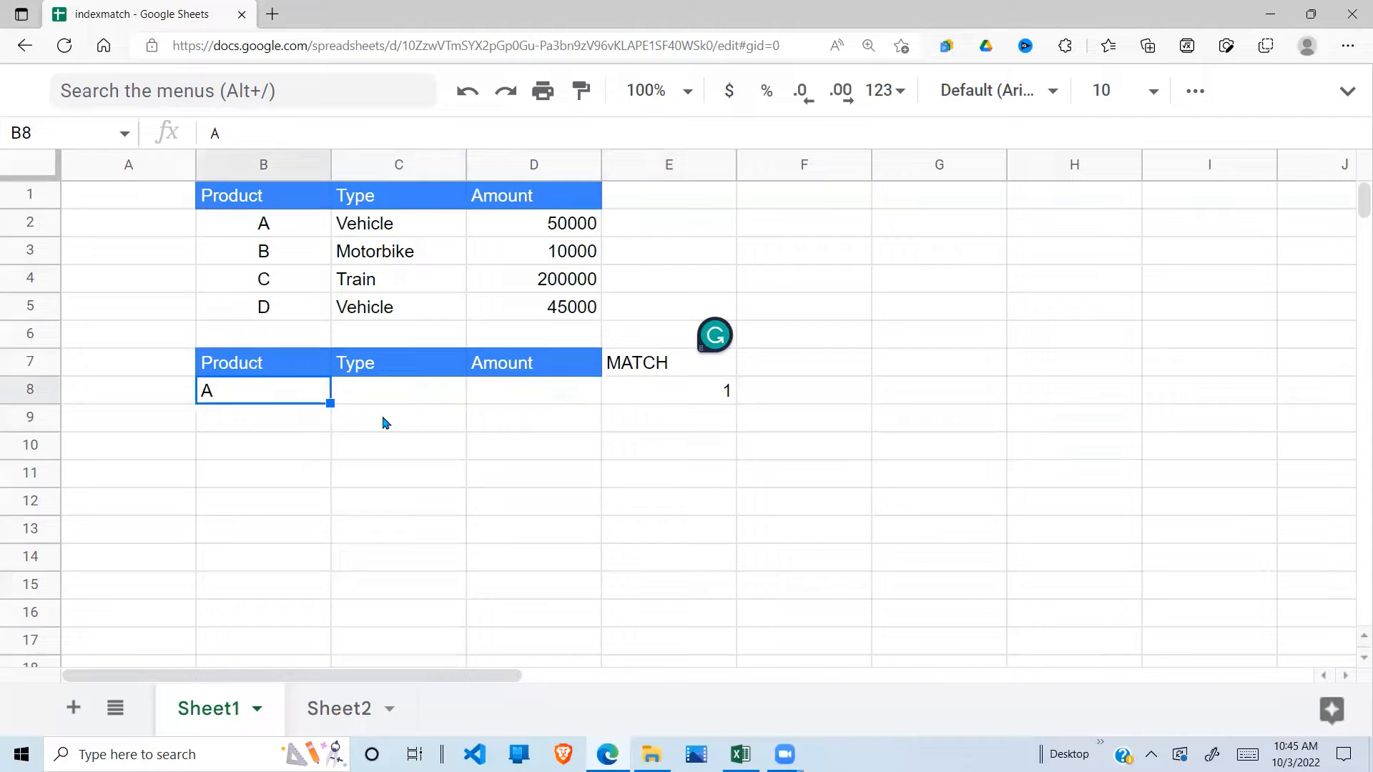
text(B)
click(586, 418)
click(687, 392)
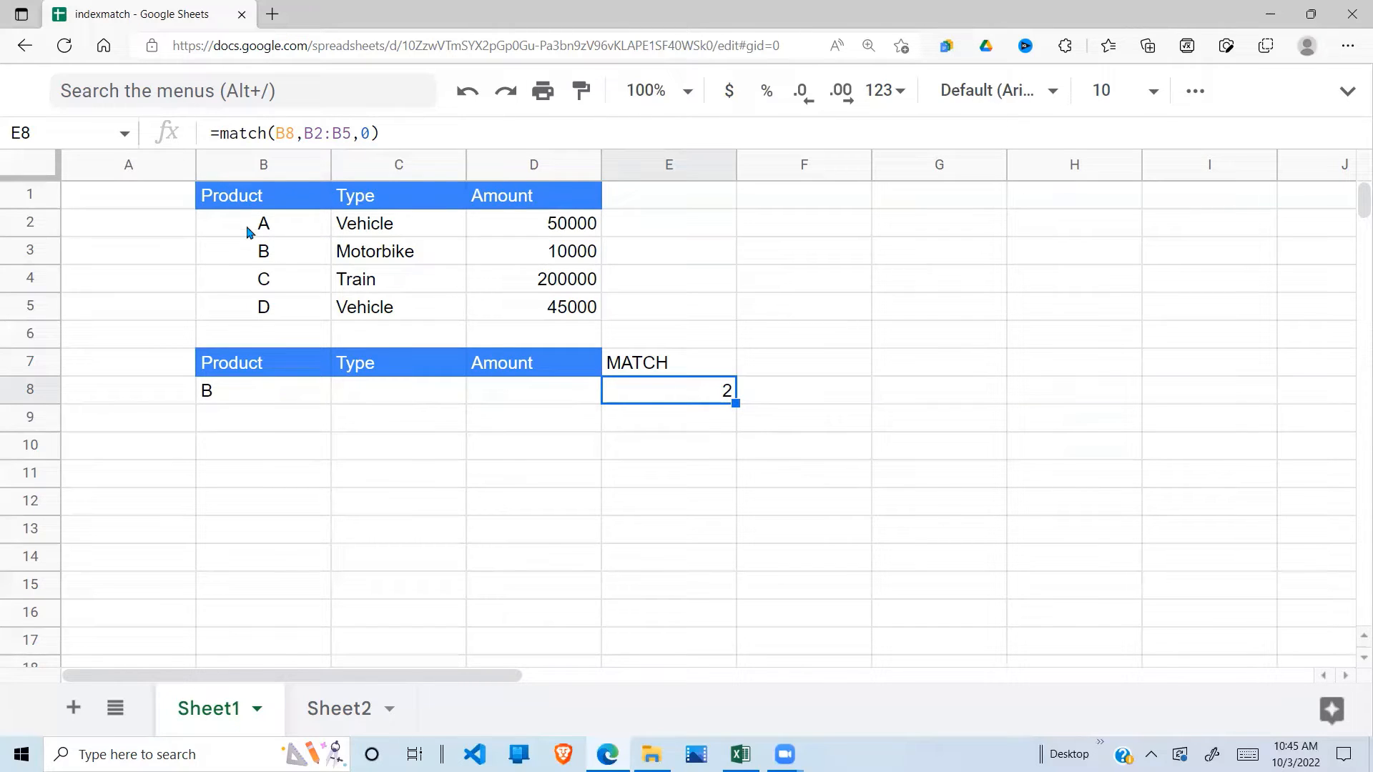
click(271, 255)
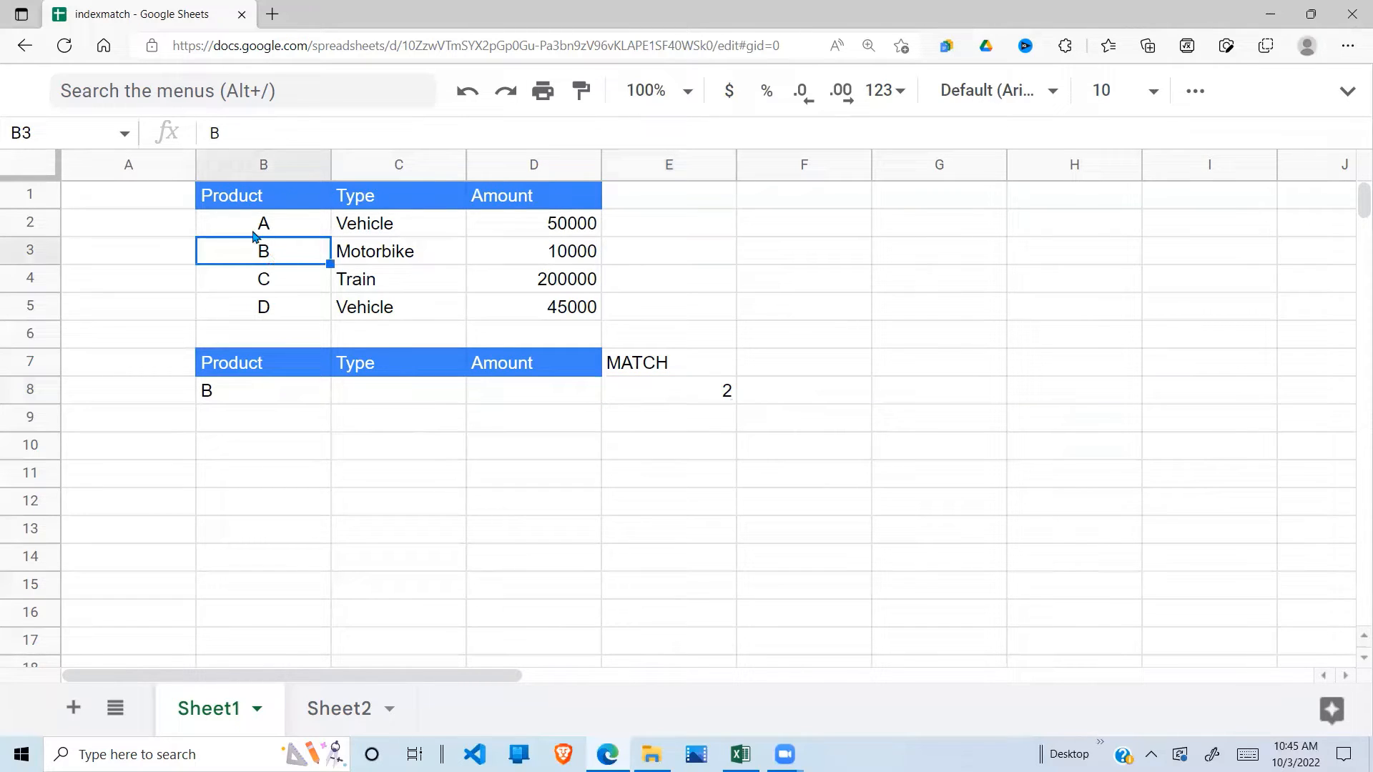
click(275, 227)
click(261, 250)
Step: Set the lookup product in B8 to C and check the MATCH formula in E8
click(299, 399)
text(C)
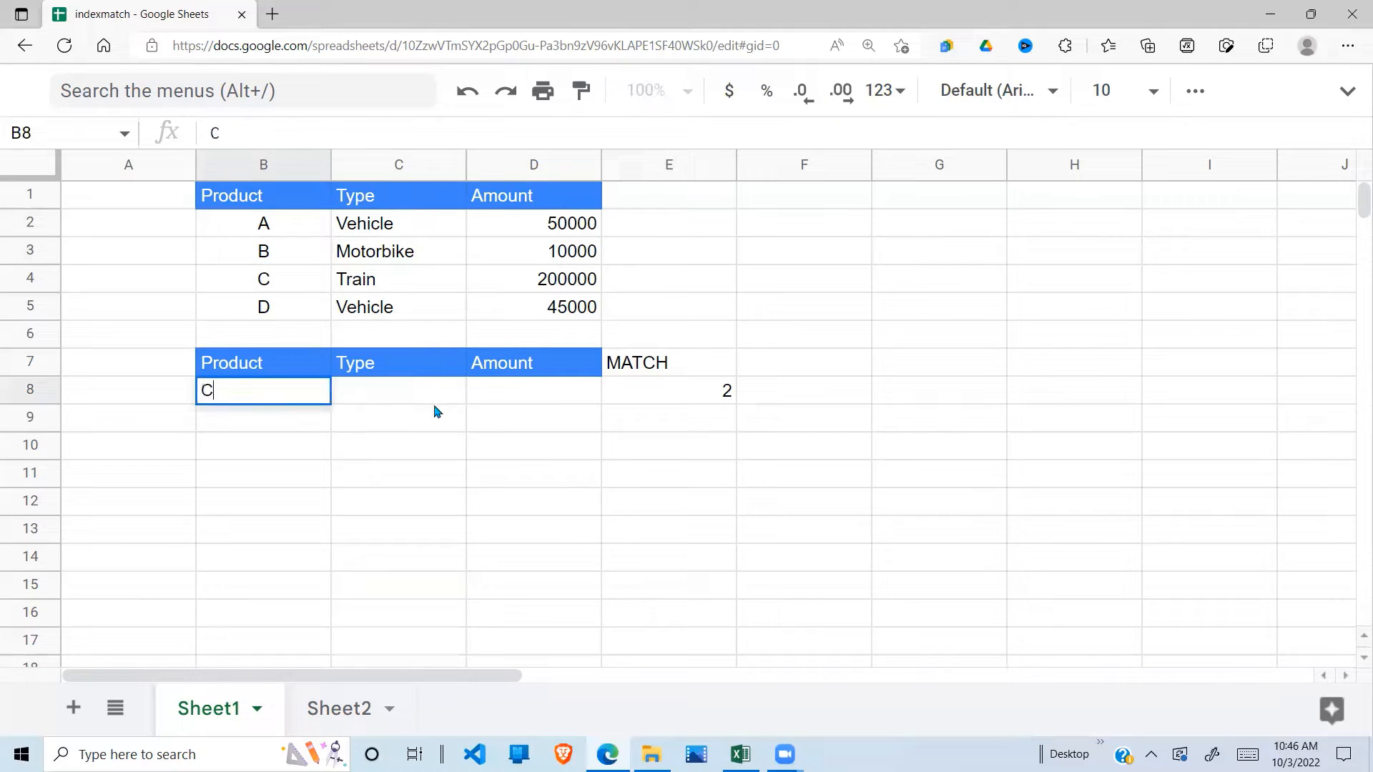
click(599, 386)
click(728, 396)
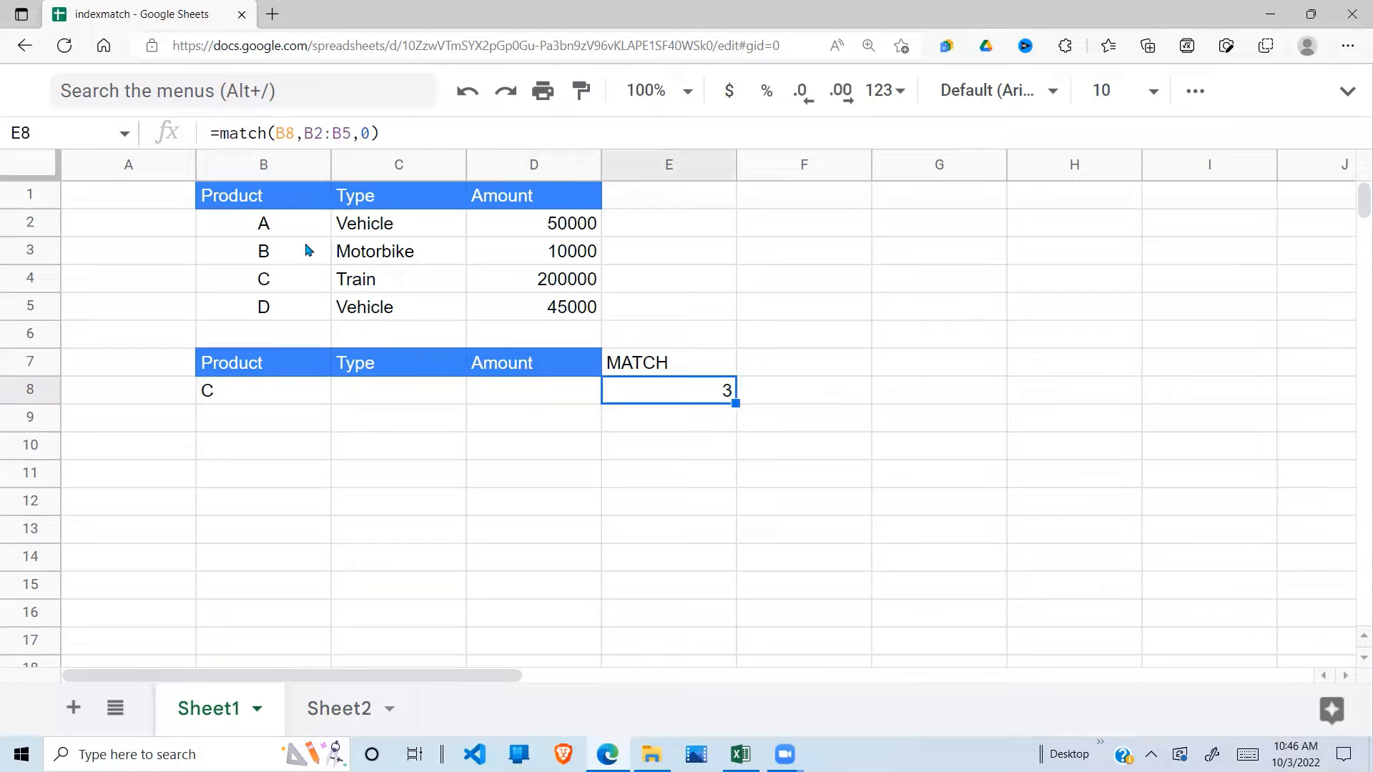
Step: Compare the MATCH result in E8 with product C's position within the range B2:B5
click(285, 230)
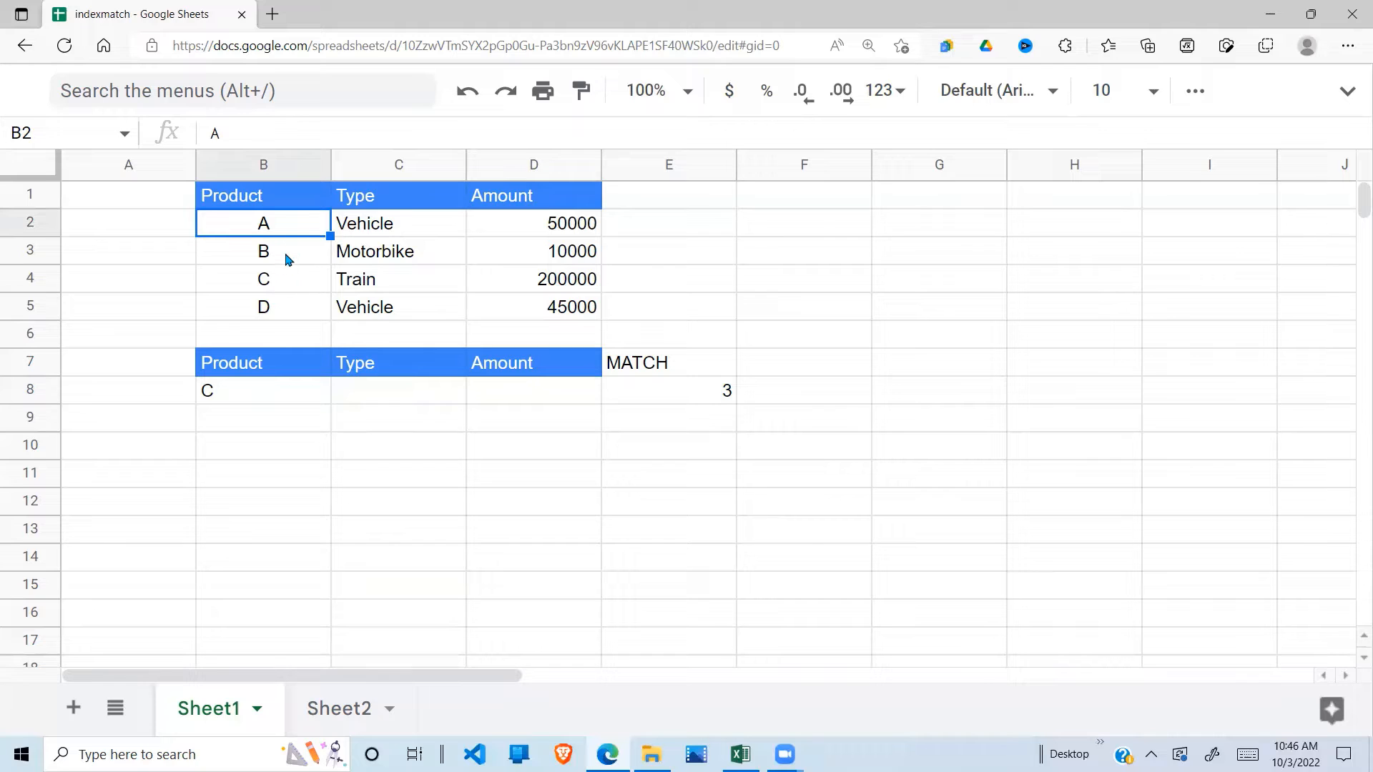
click(288, 281)
click(554, 395)
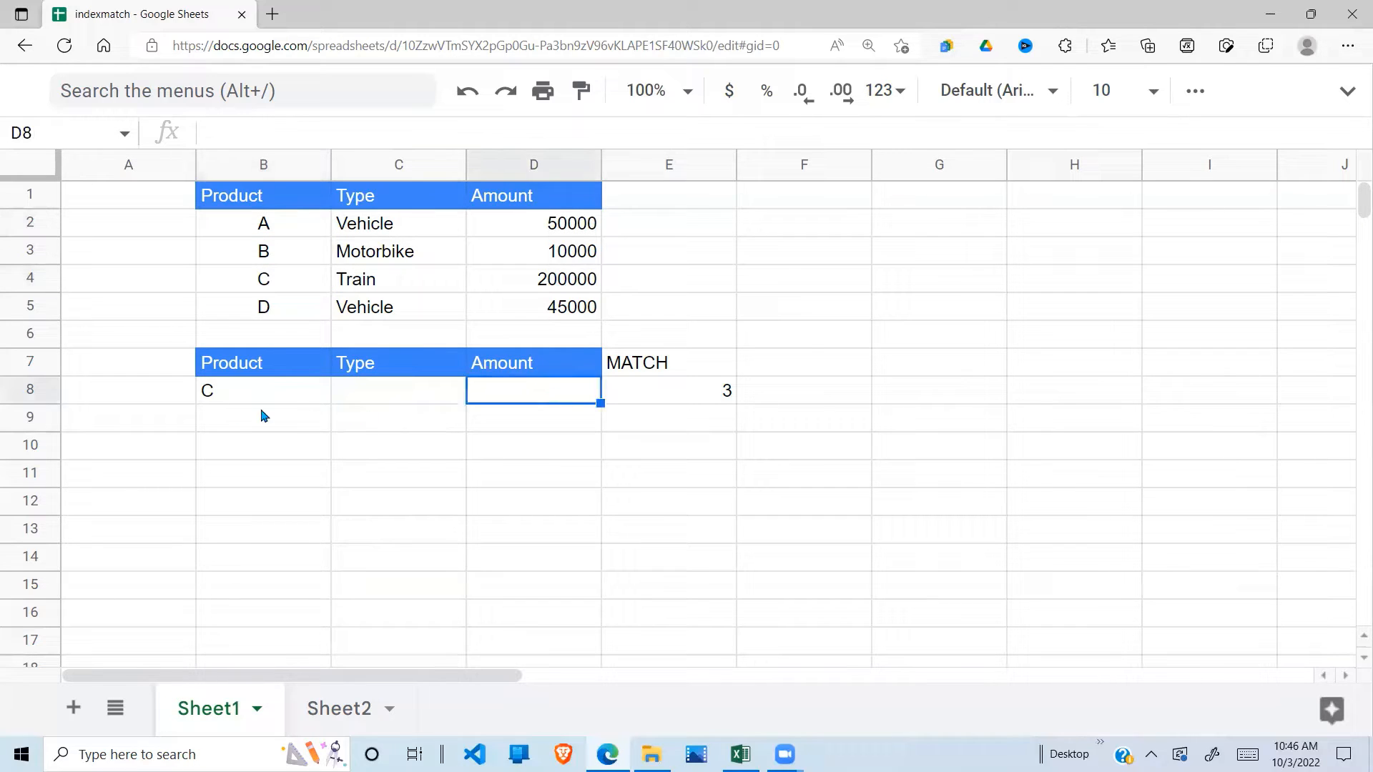
click(263, 414)
click(686, 394)
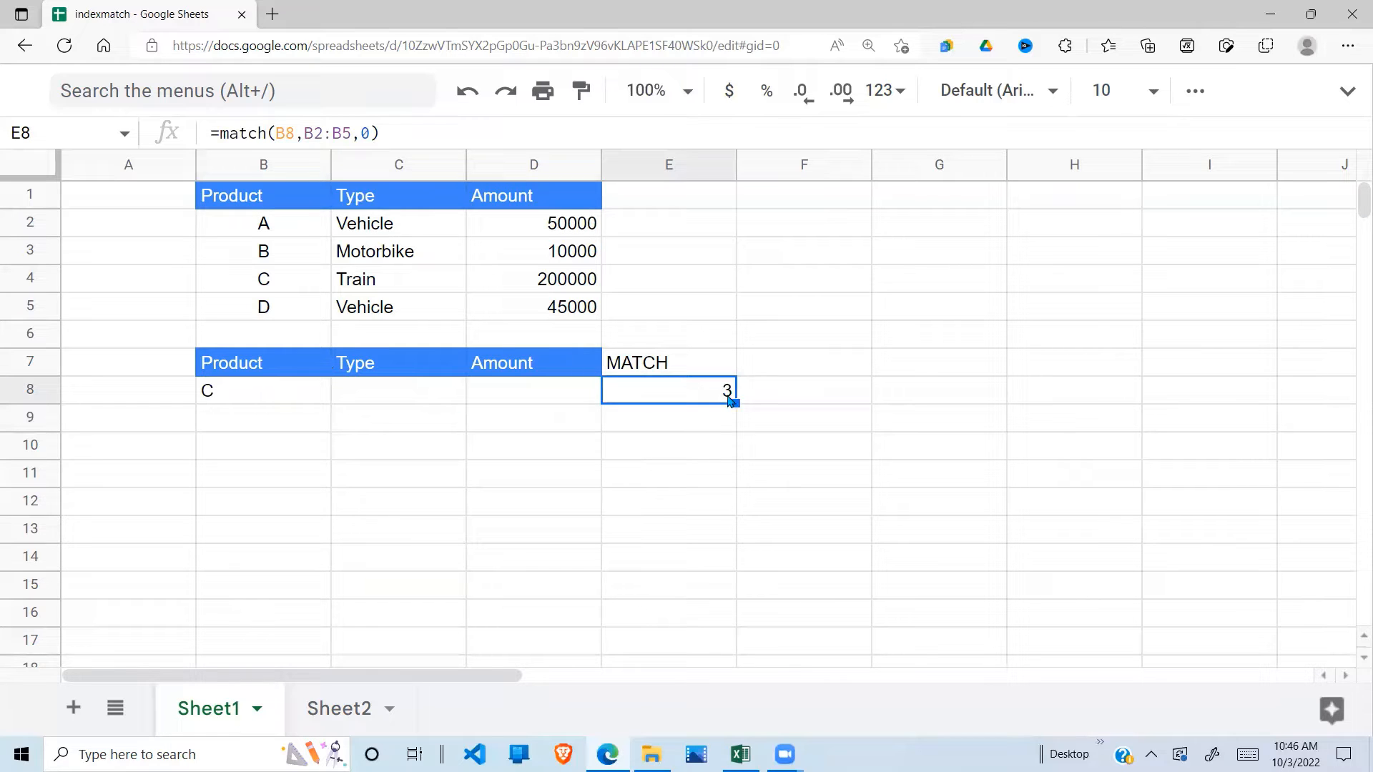
drag(264, 223, 267, 313)
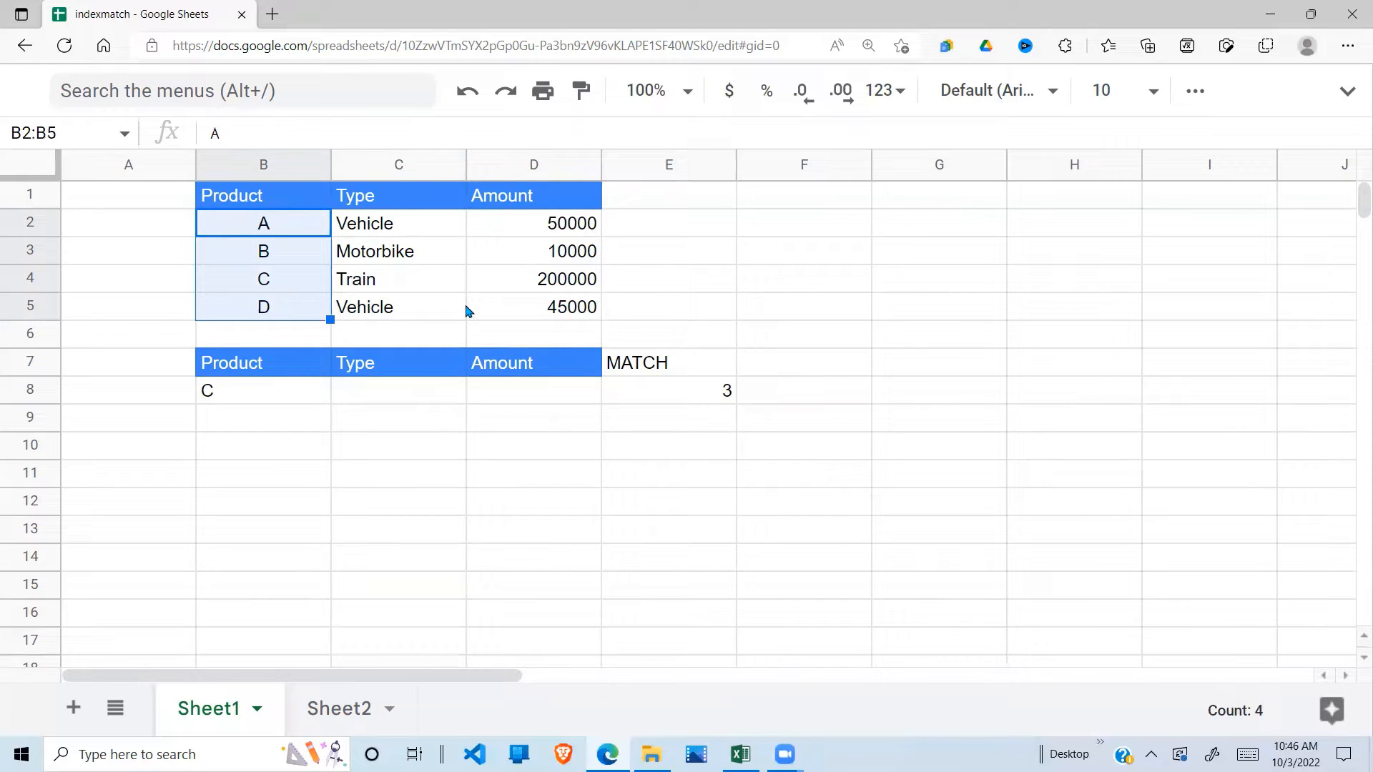
click(615, 401)
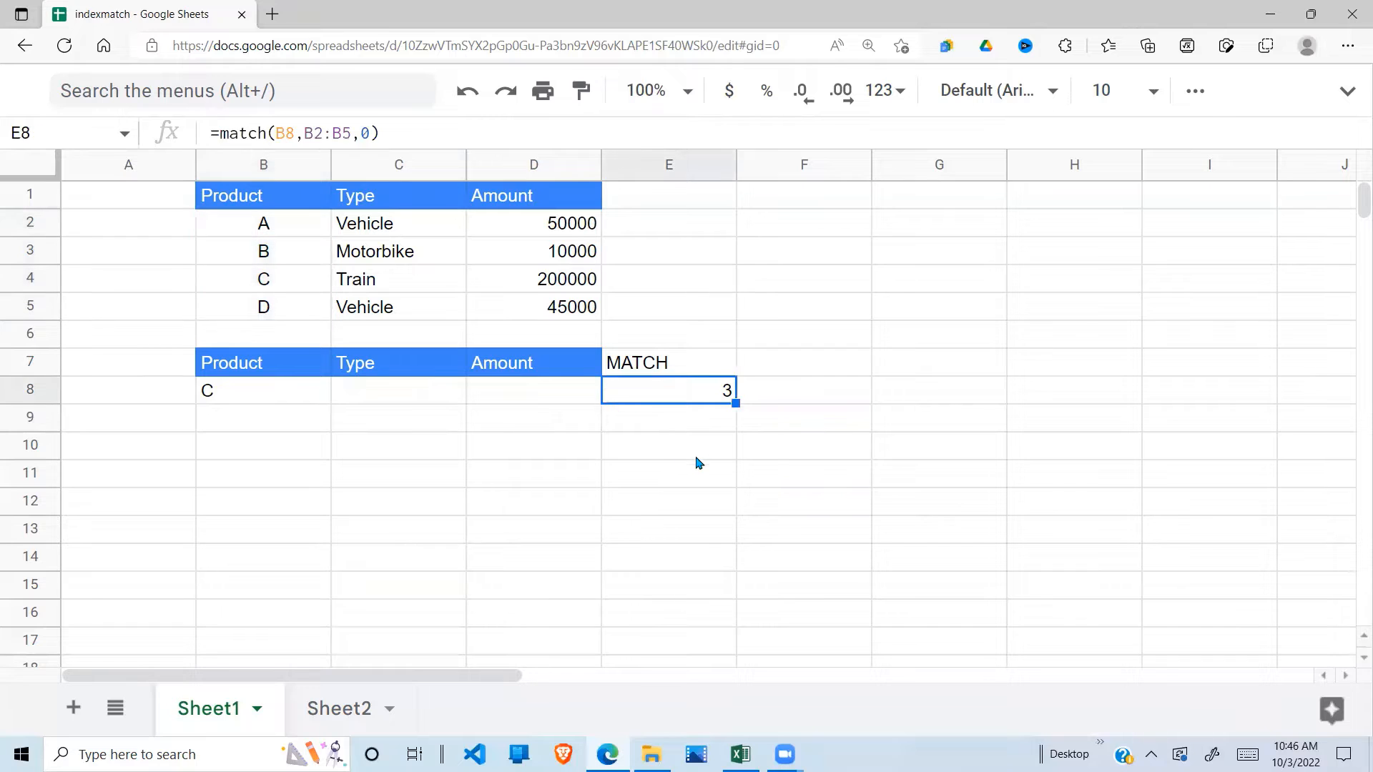
Step: Enter a MATCH formula in E10 that finds the Amount header D7 in the header range B1:D1 with search type 0
click(700, 456)
text(=)
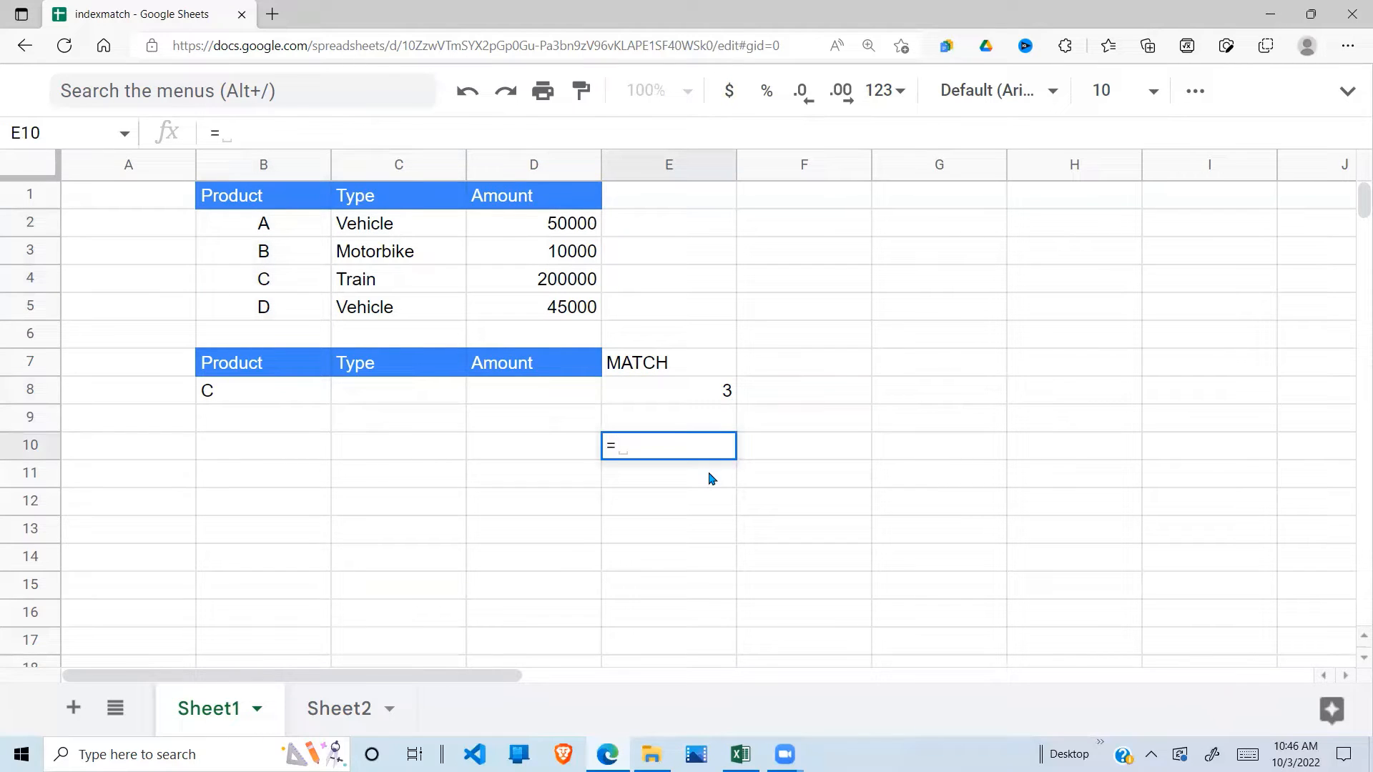
text(MATCG)
key(BackSpace)
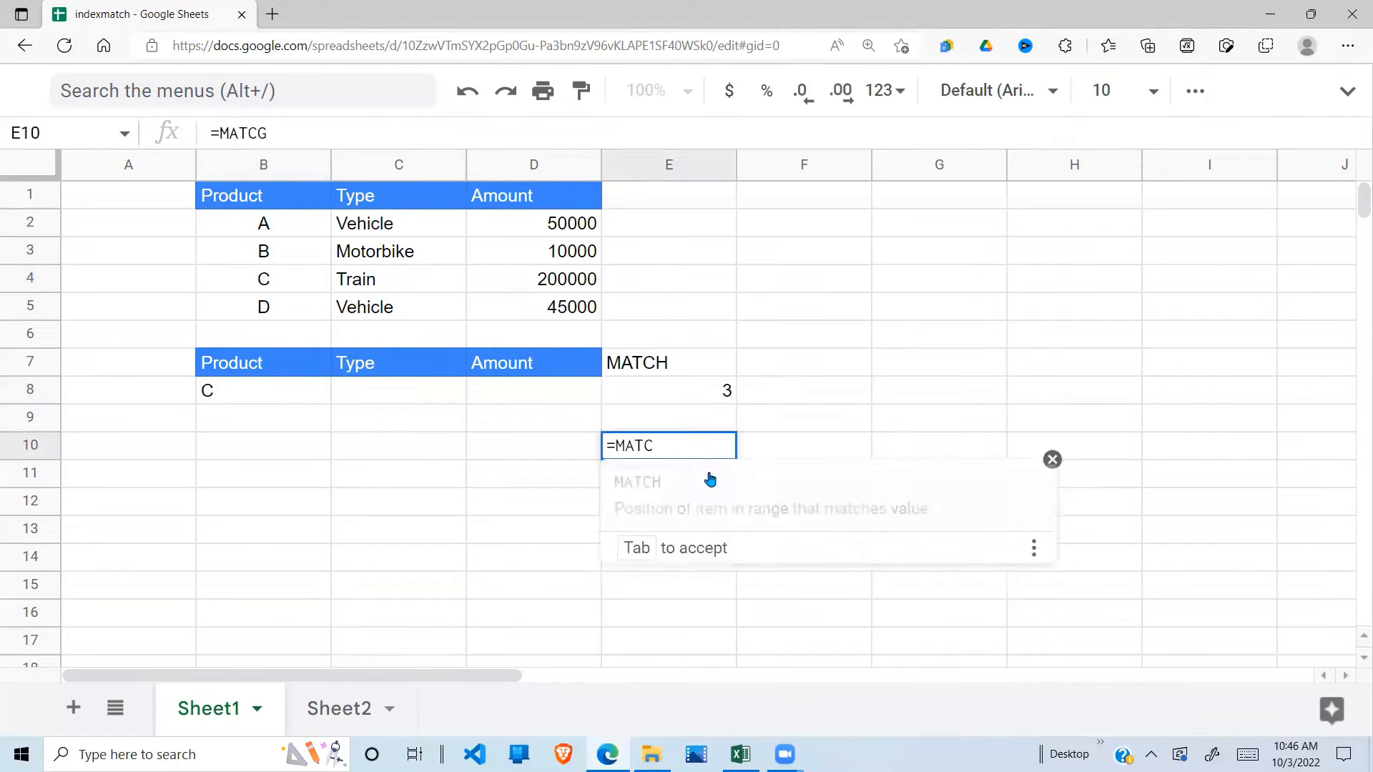
text(H()
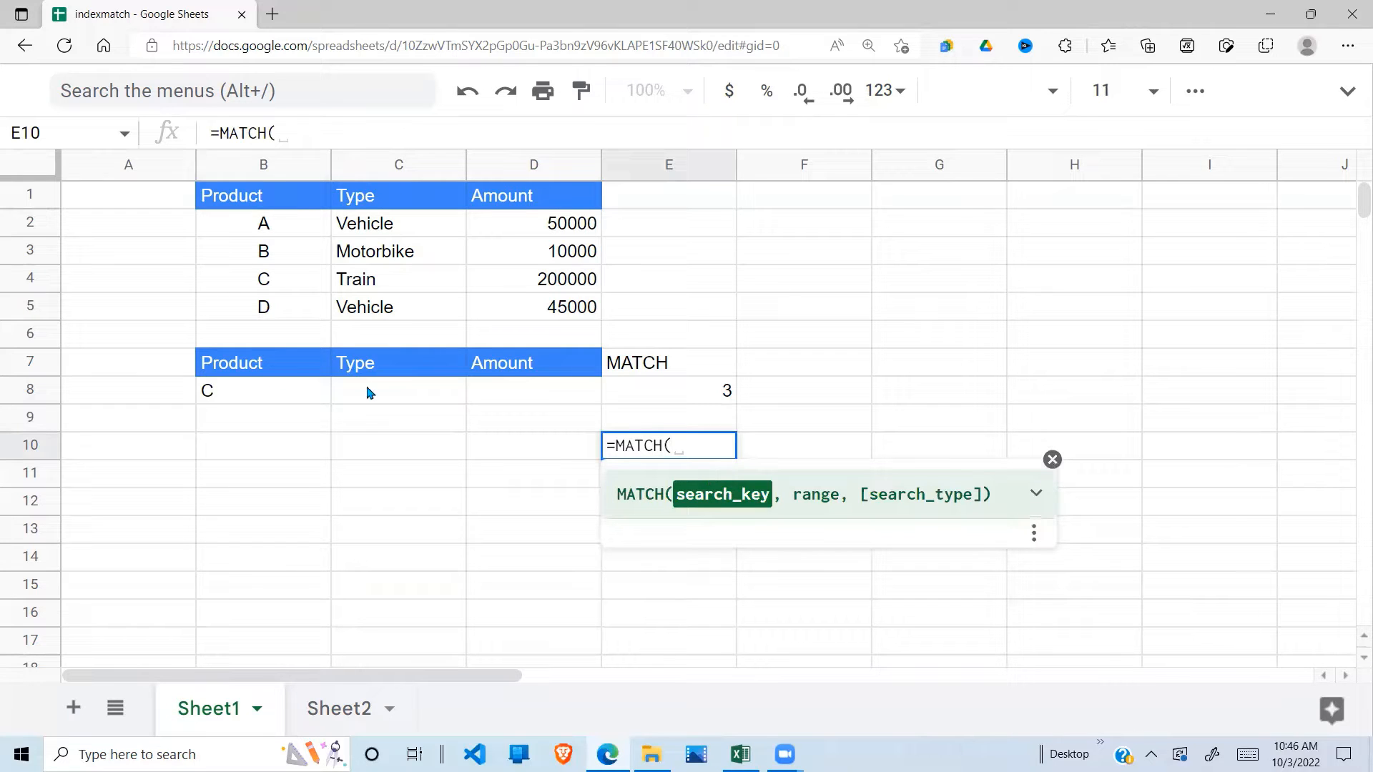
click(520, 365)
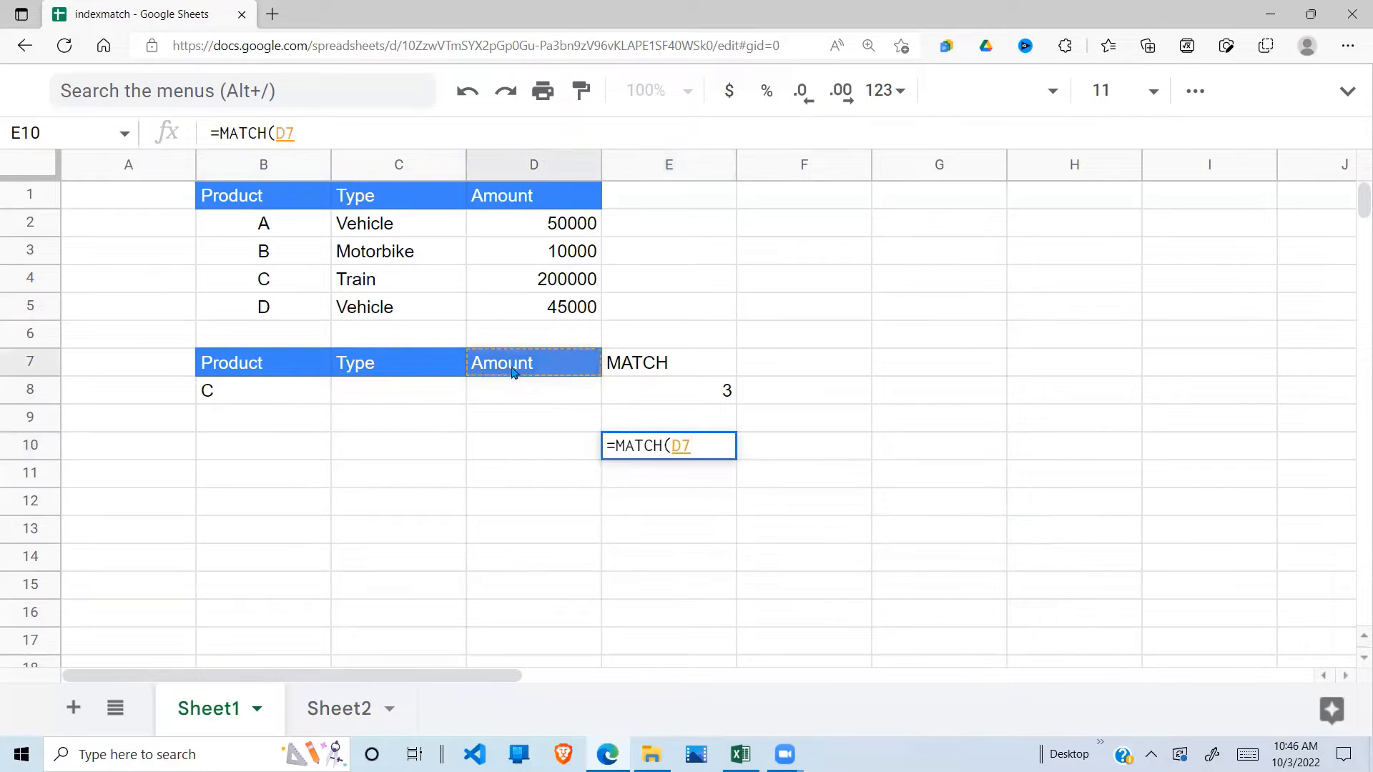
text(,)
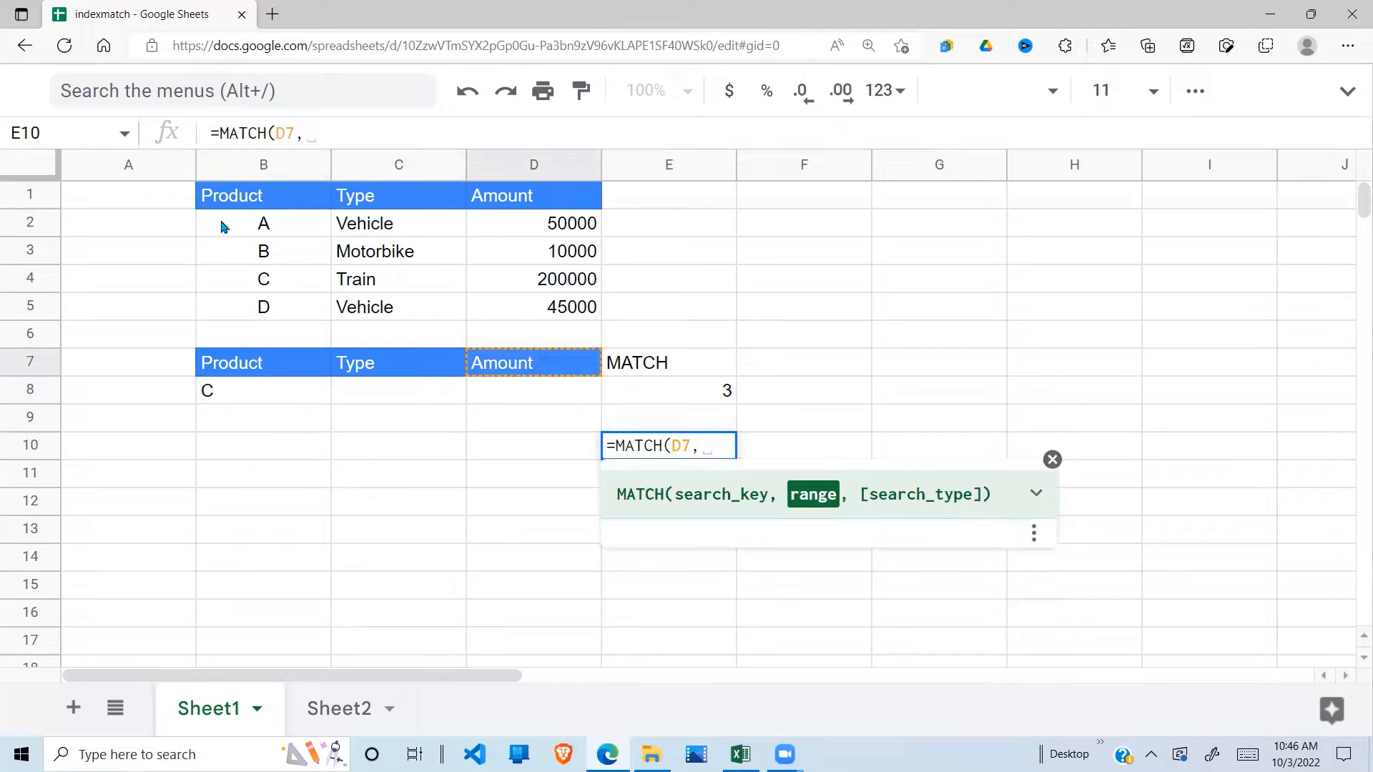
drag(244, 195, 574, 187)
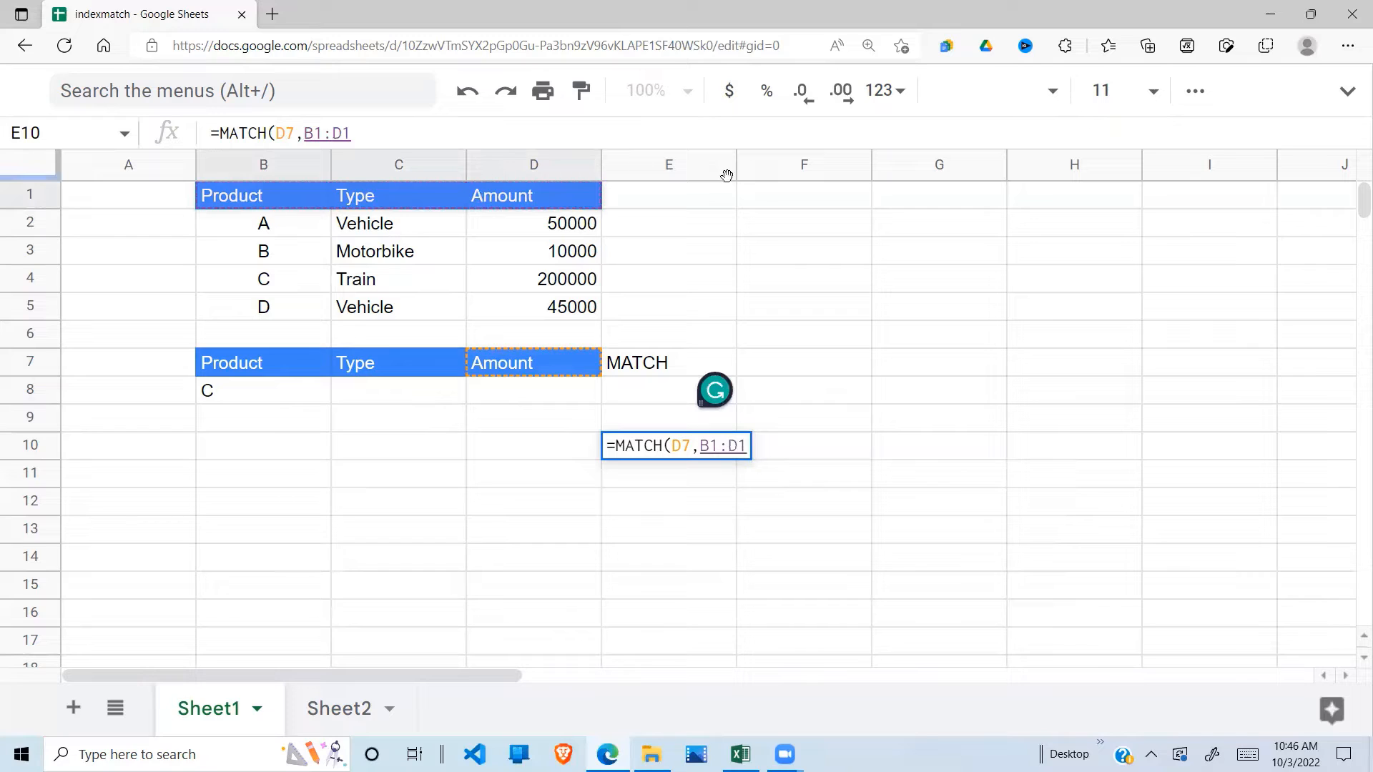
text(,)
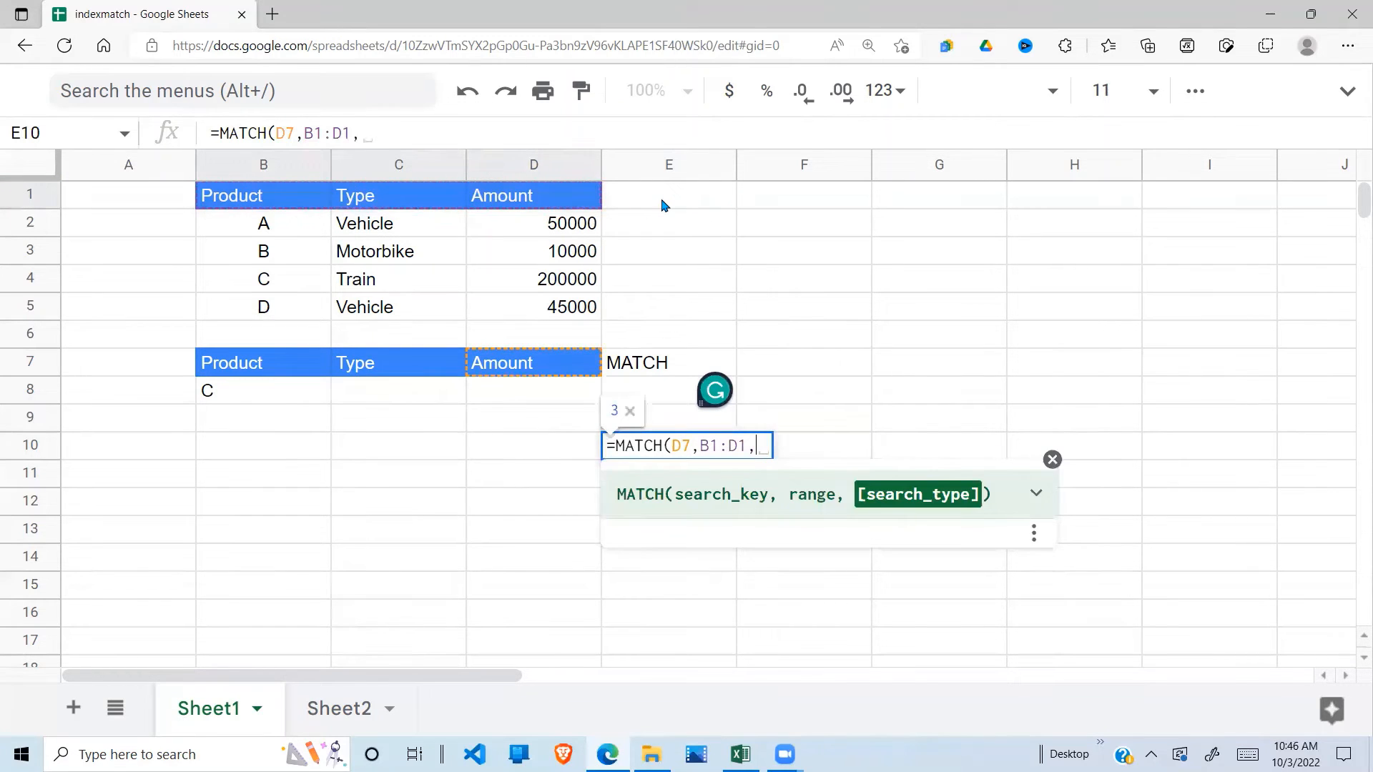
text(0))
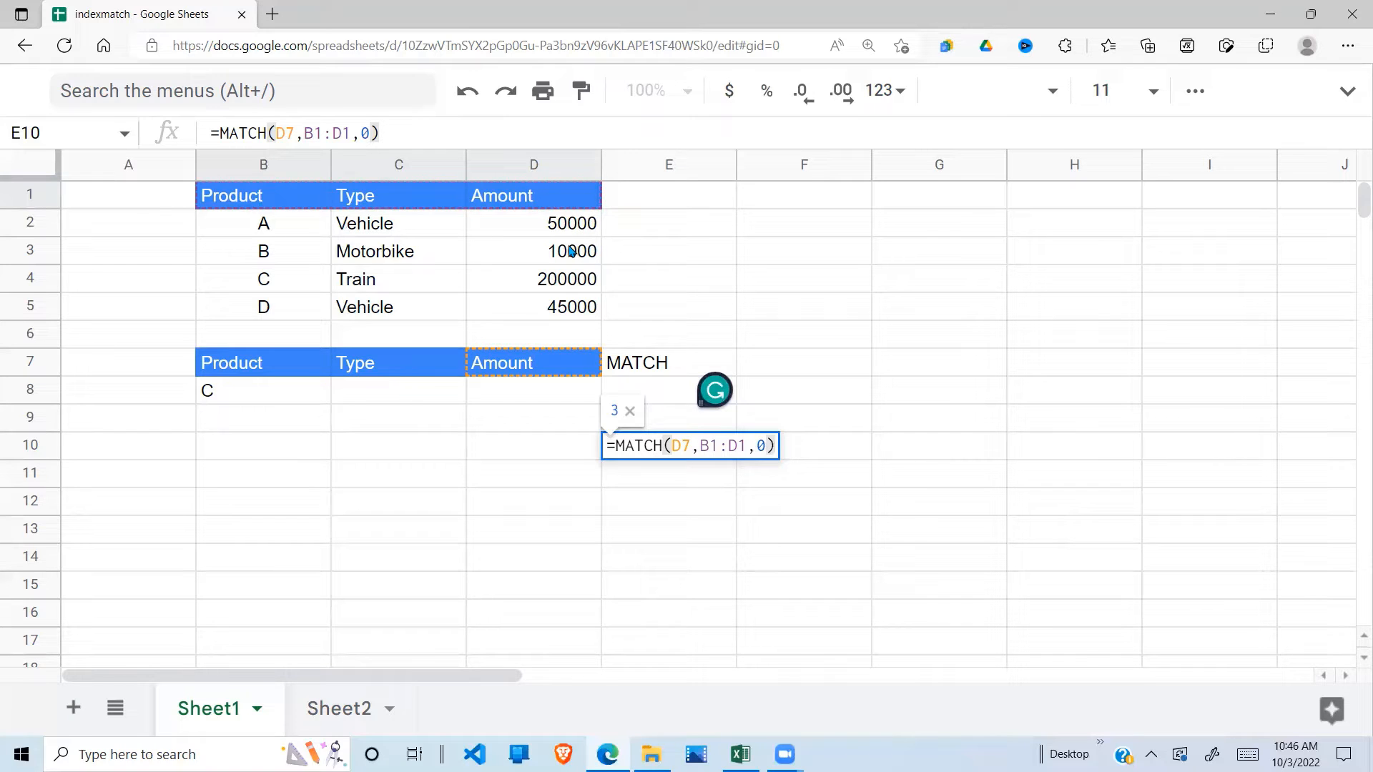
key(Return)
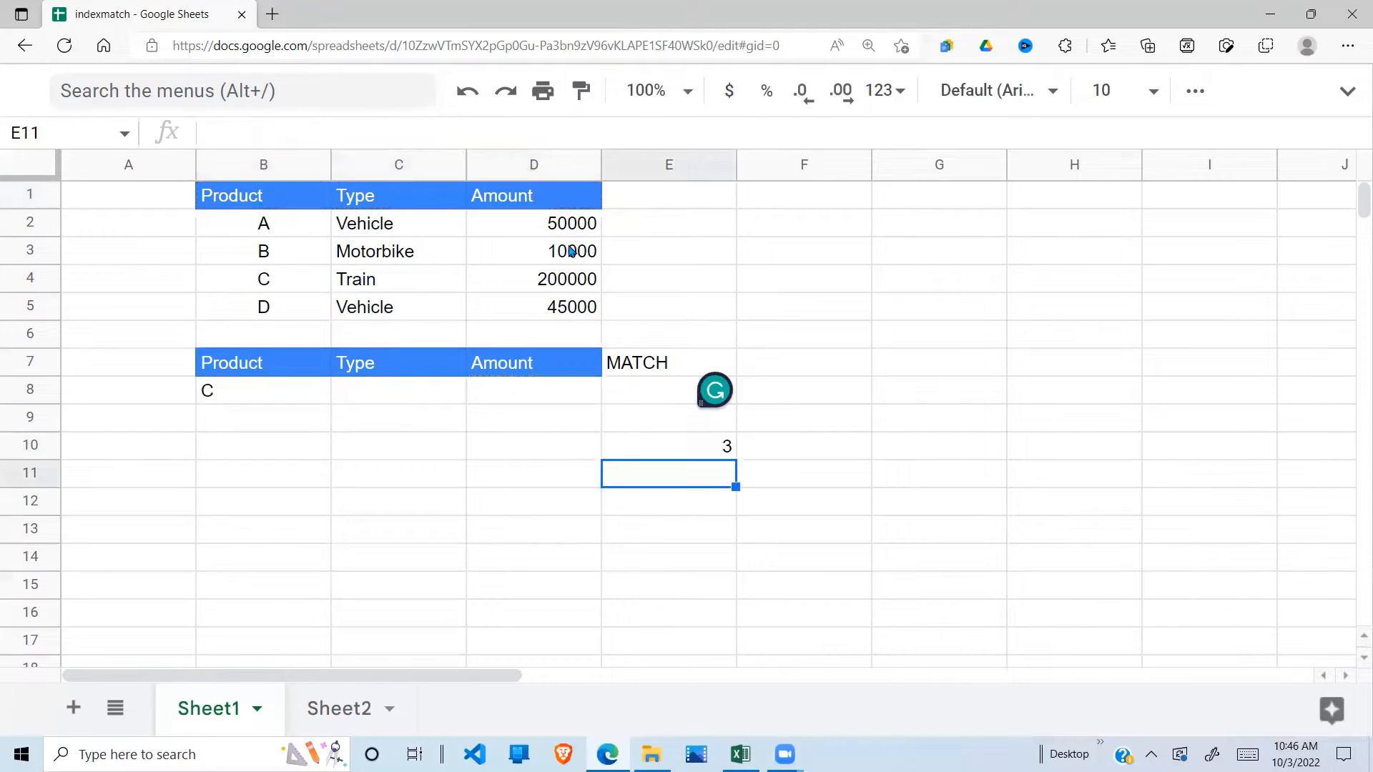
Step: Compare the MATCH result in E10 with the position of the Amount column among the Product, Type and Amount columns
click(728, 447)
drag(266, 372, 665, 363)
drag(306, 195, 352, 301)
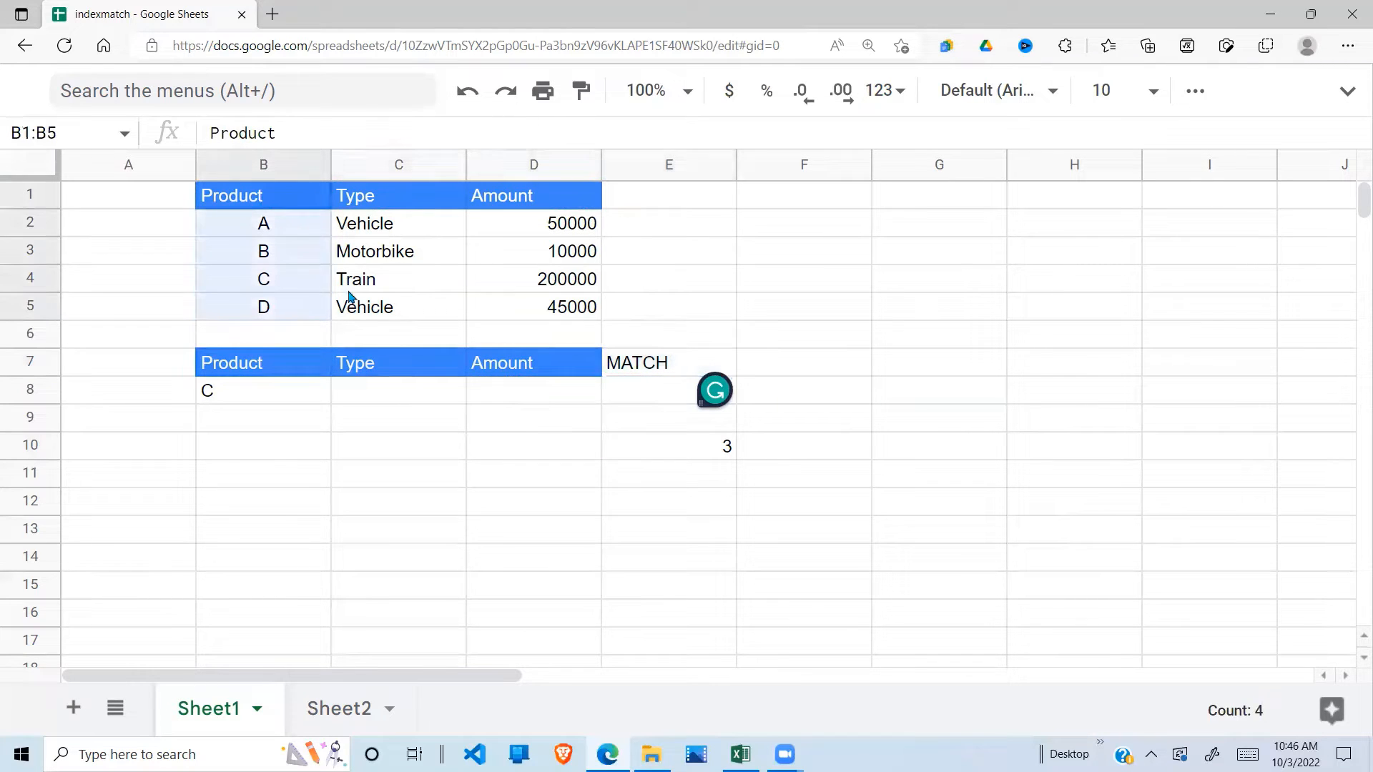
drag(399, 195, 401, 334)
drag(560, 204, 543, 335)
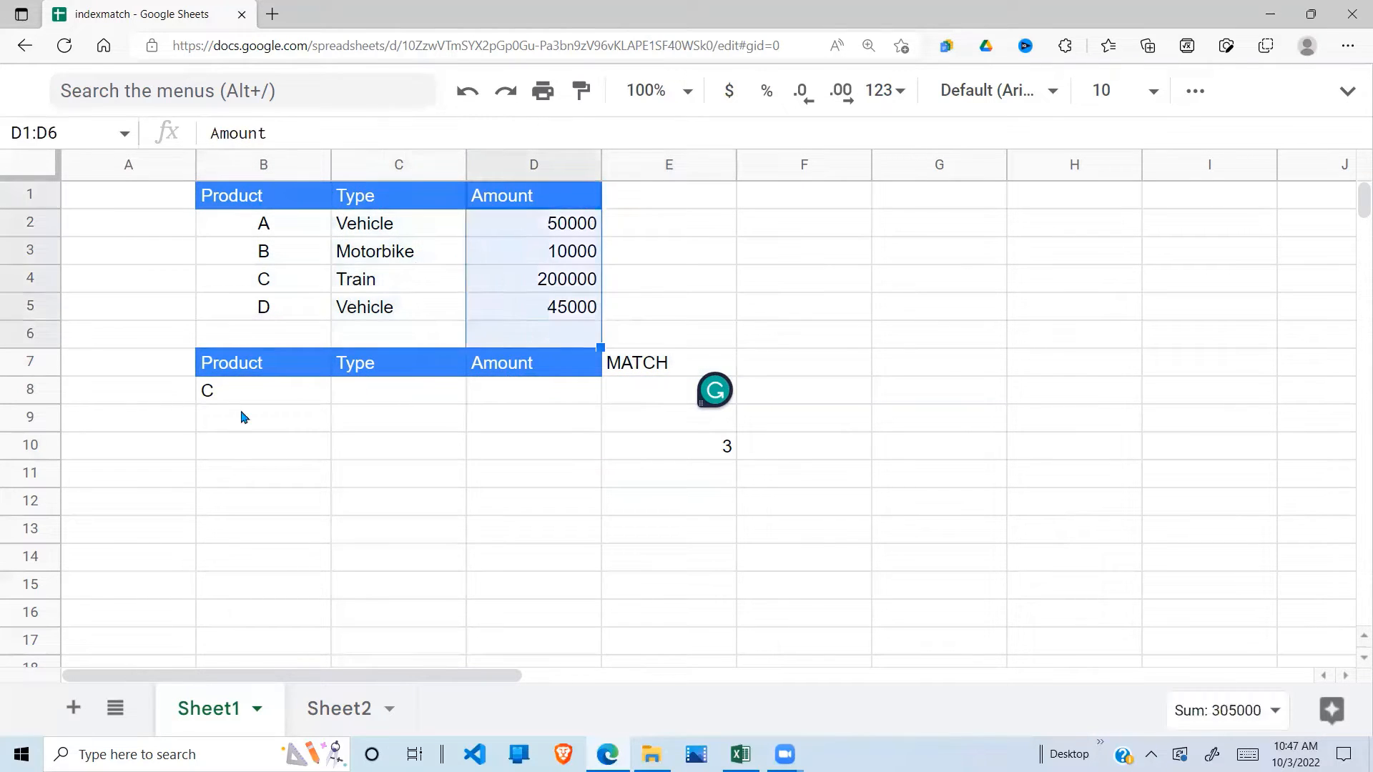
click(243, 415)
click(708, 451)
click(683, 366)
click(679, 476)
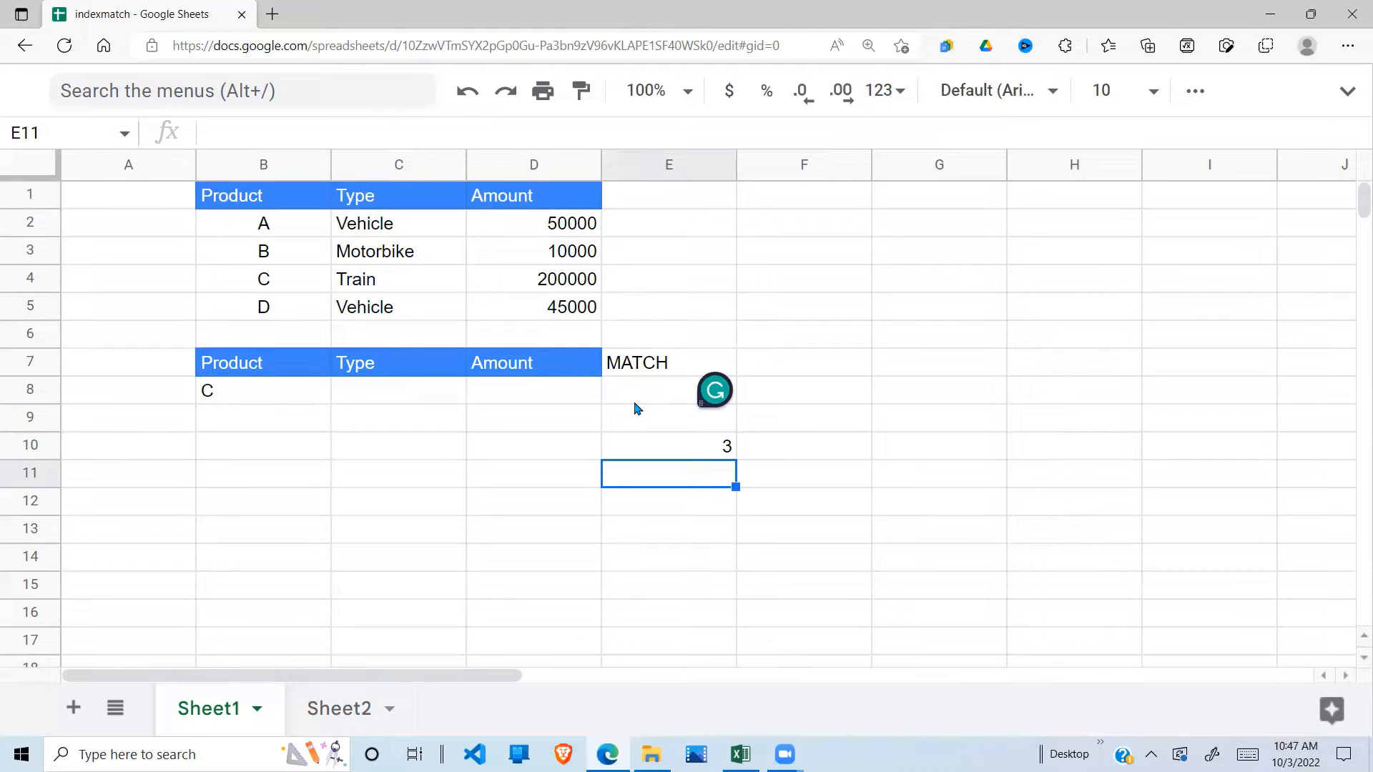
Step: Enter an INDEX formula in B10 that returns row 2, column 1 of the product range B2:B5
click(301, 452)
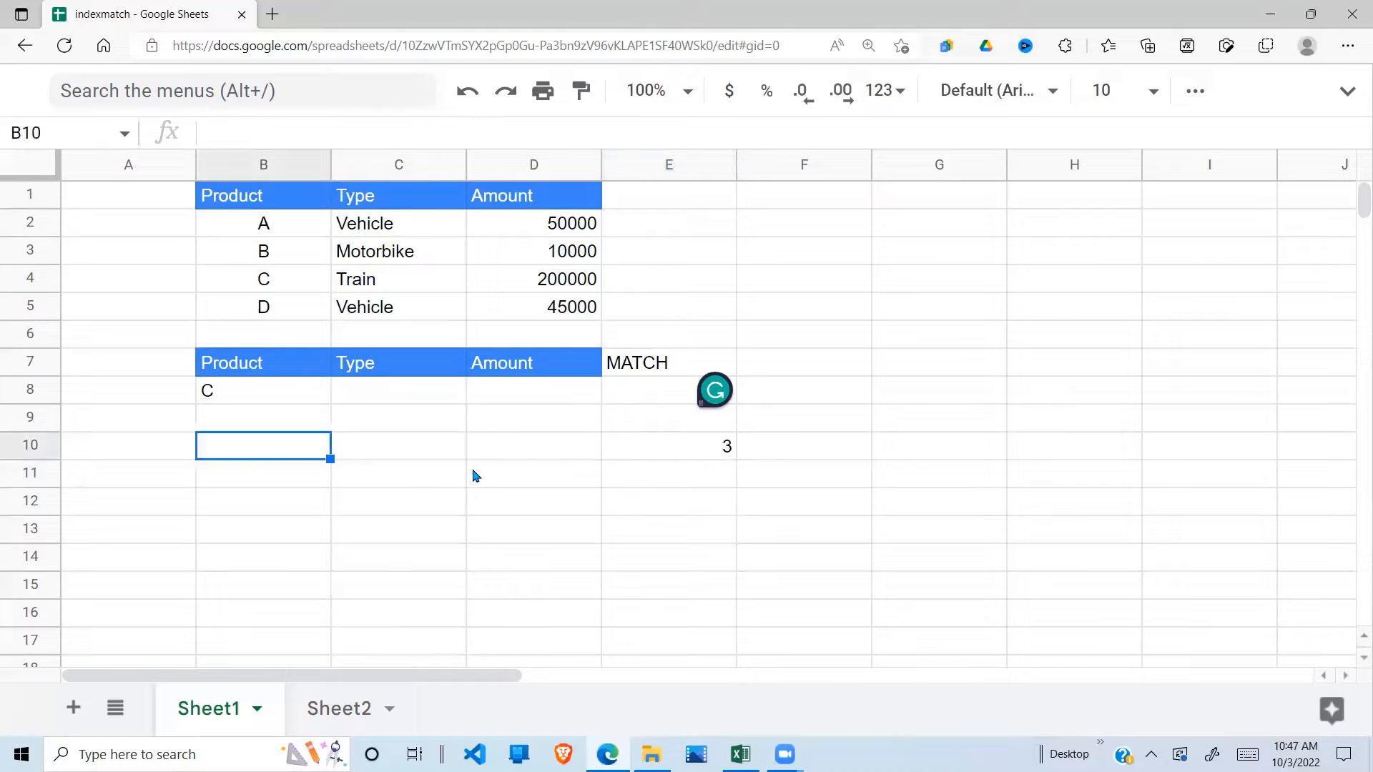
text(=)
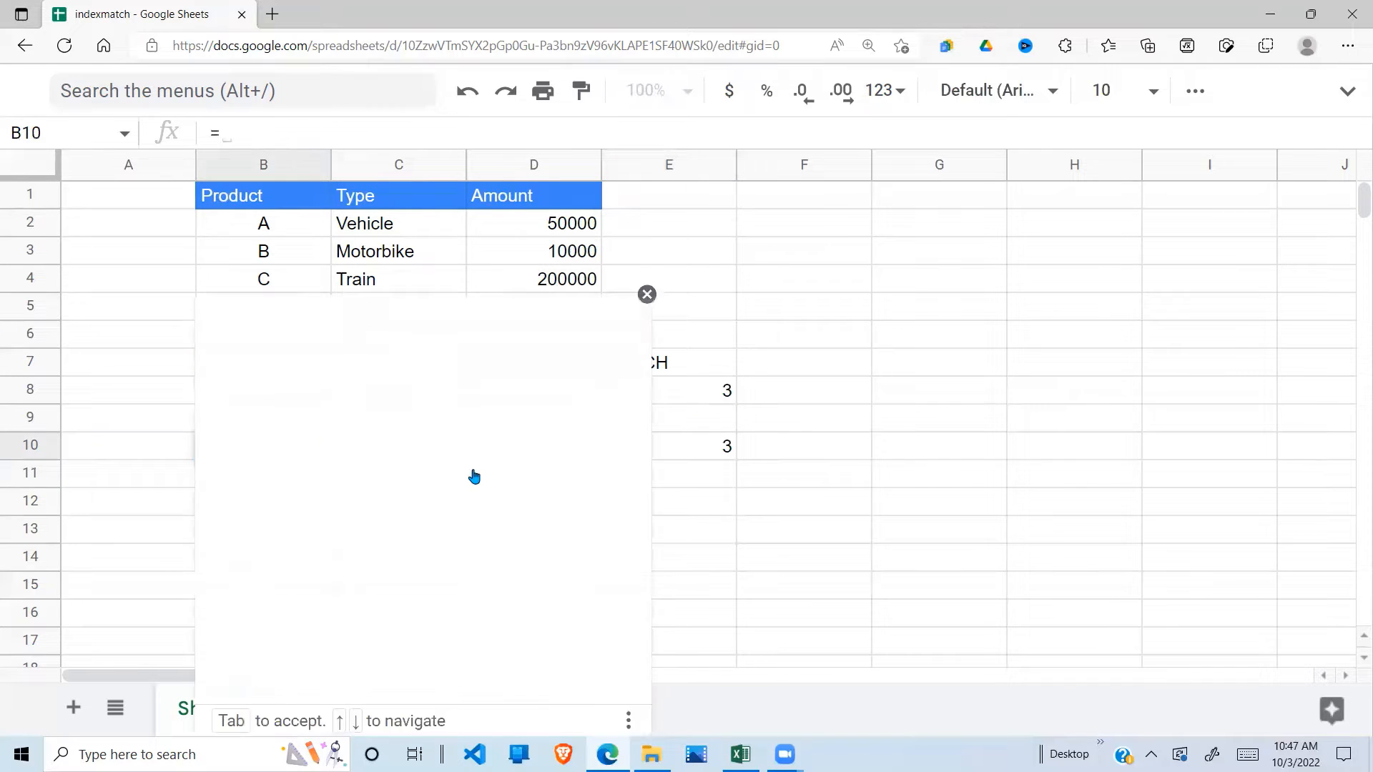
text(INDEX()
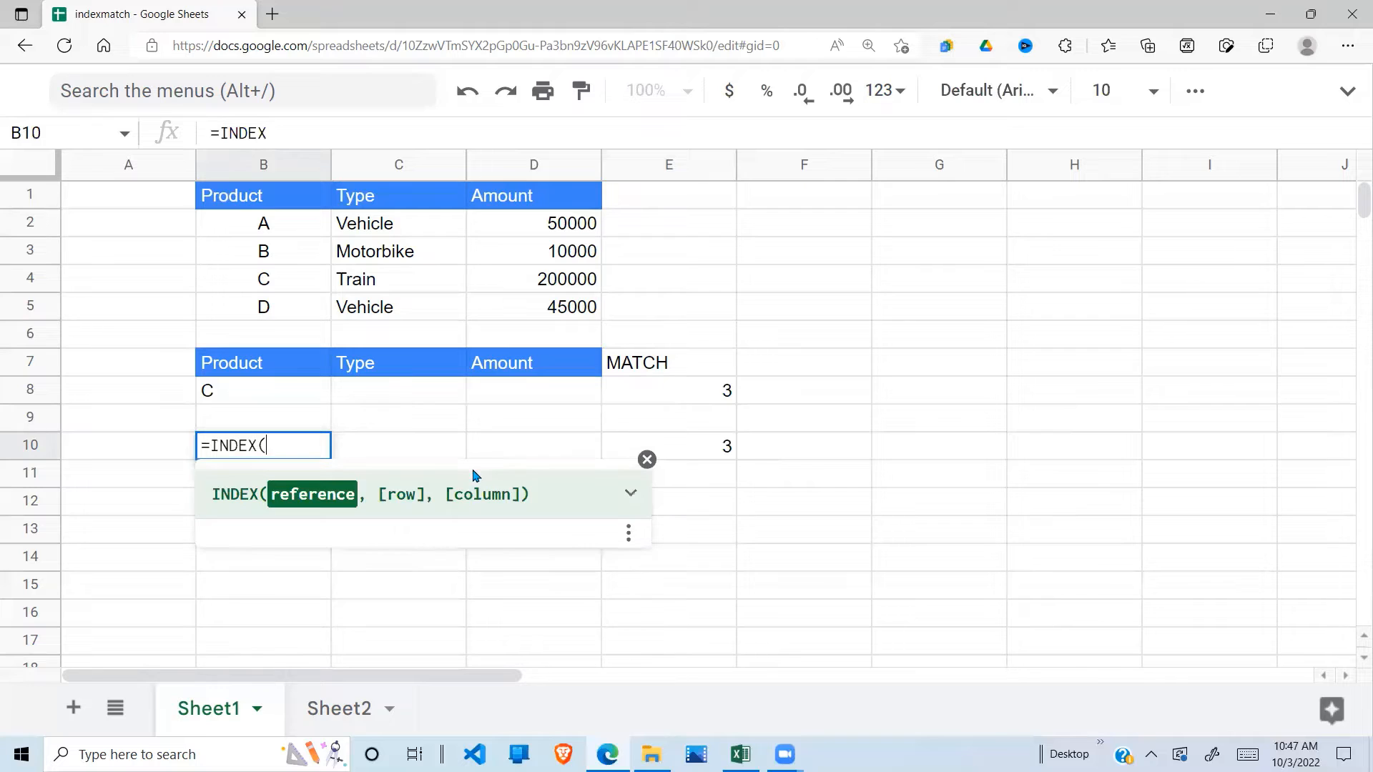
click(268, 228)
drag(279, 253, 300, 317)
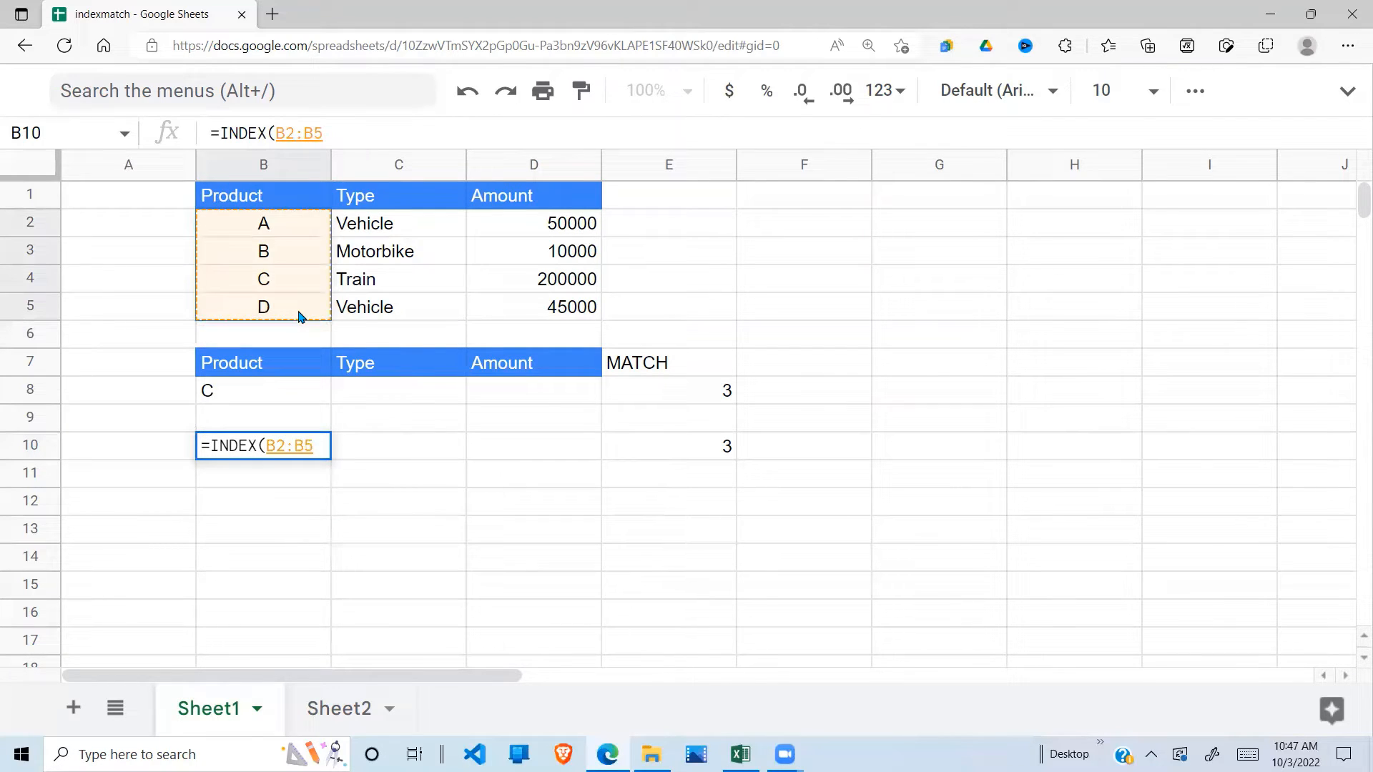
text(,)
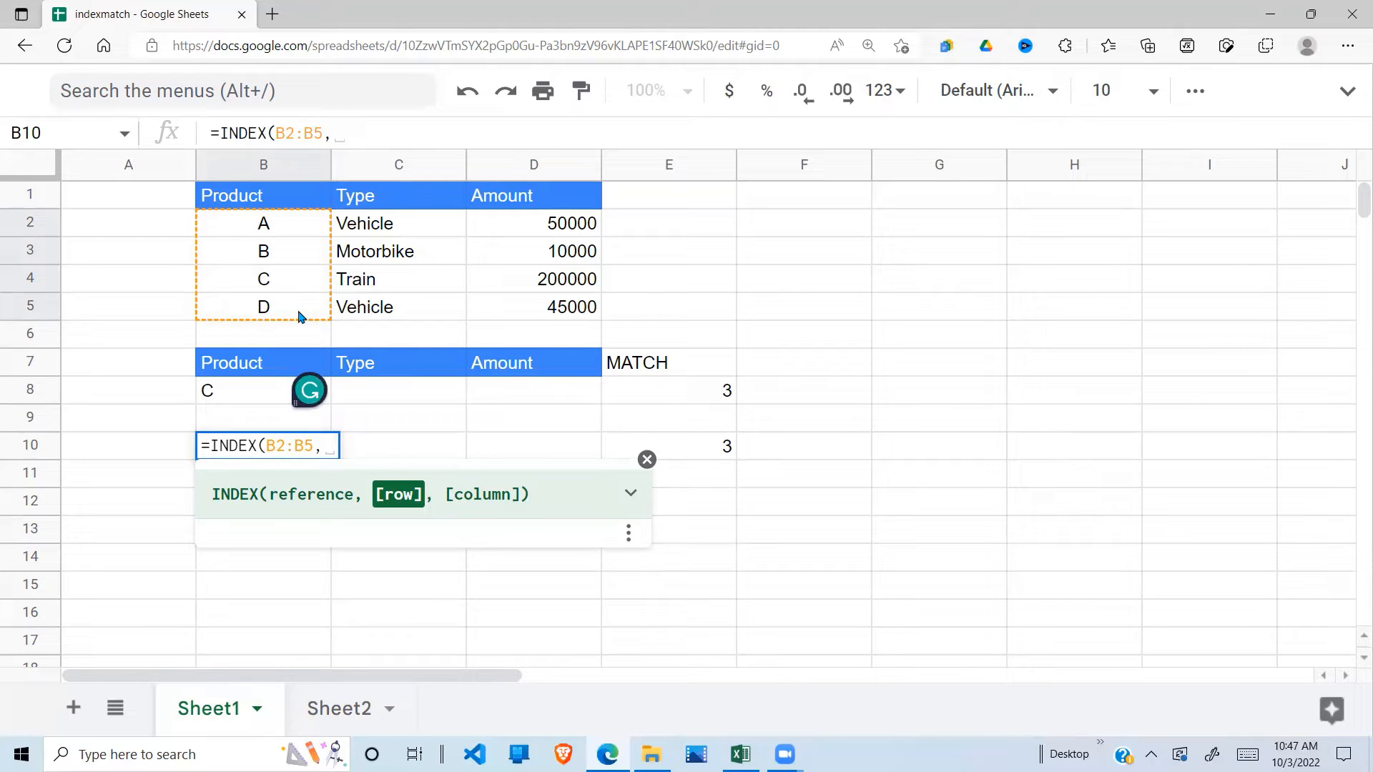
text(2)
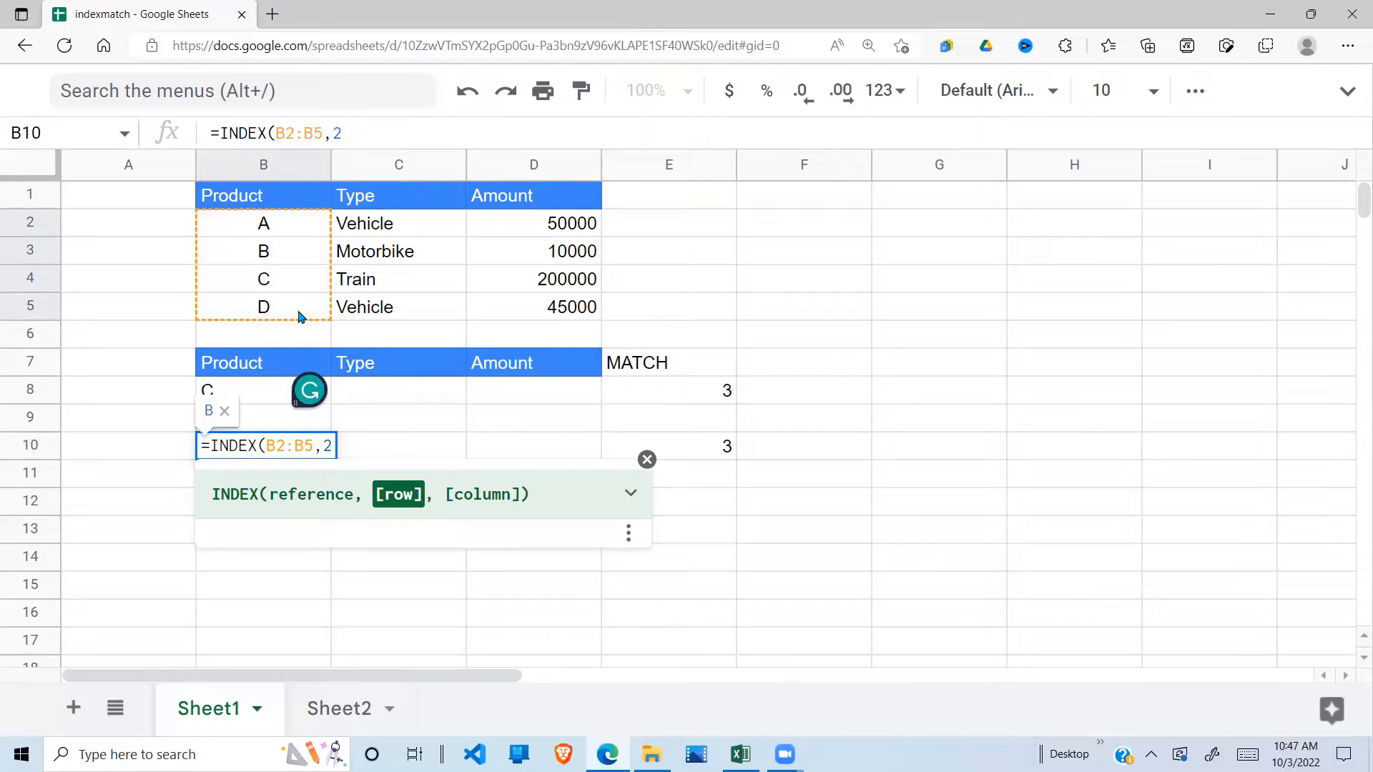
text(,1)
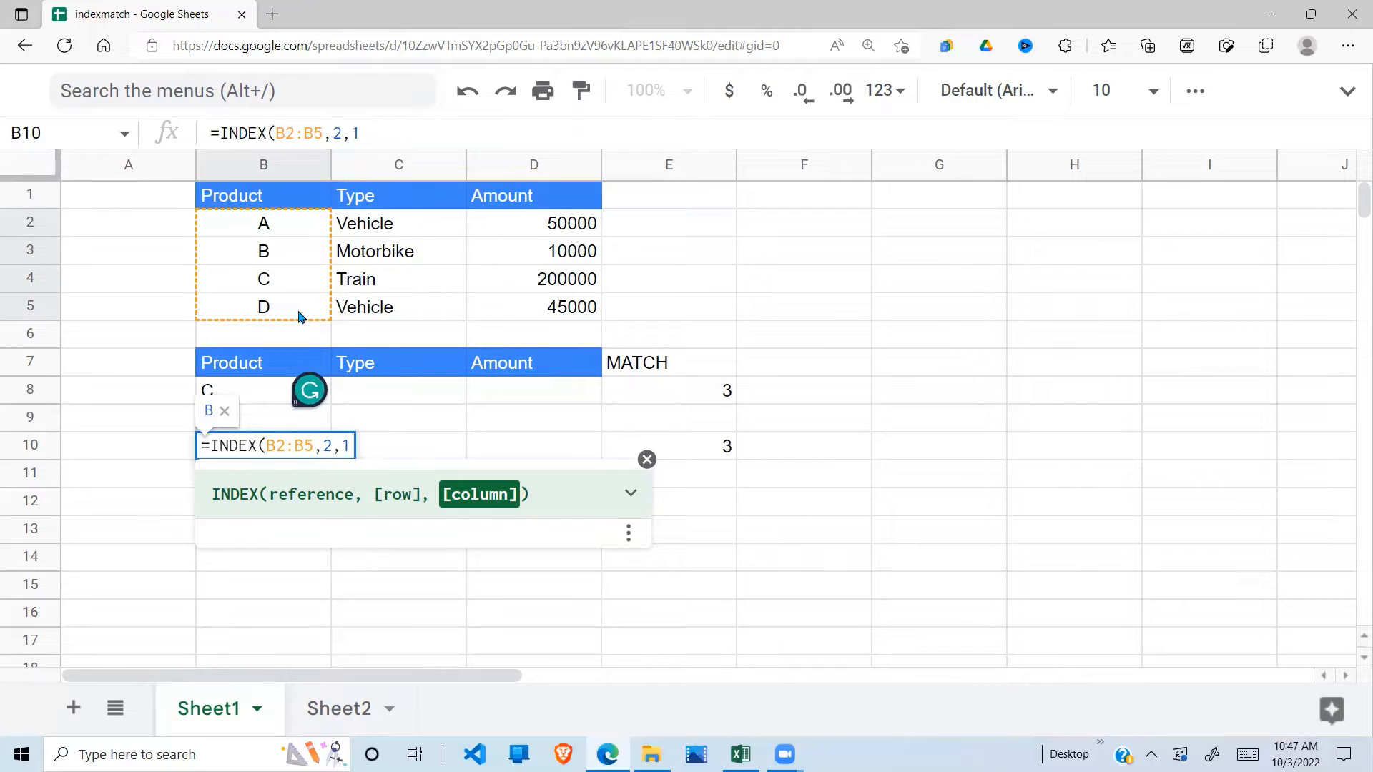
text())
key(Return)
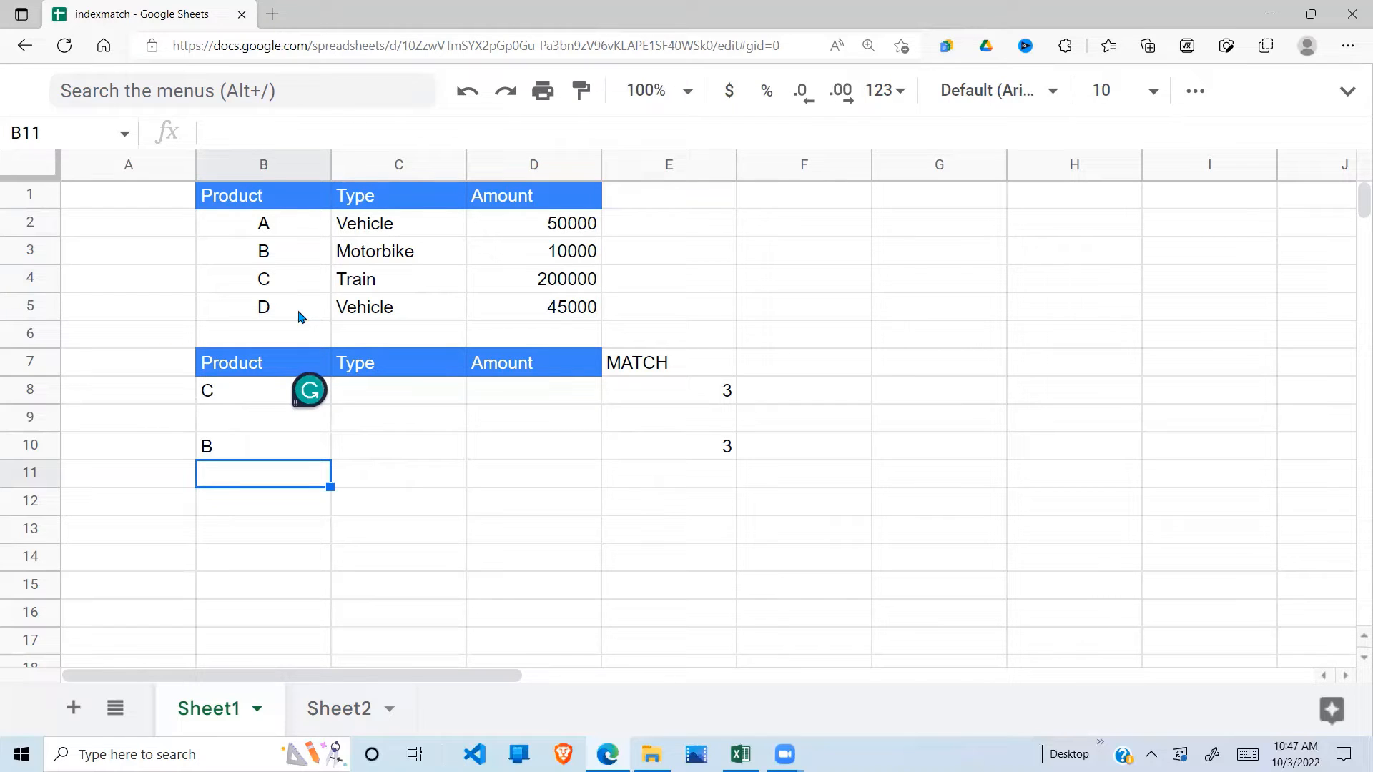
Step: Set the row argument of the INDEX formula in B10 to 3 and check the returned product
click(301, 446)
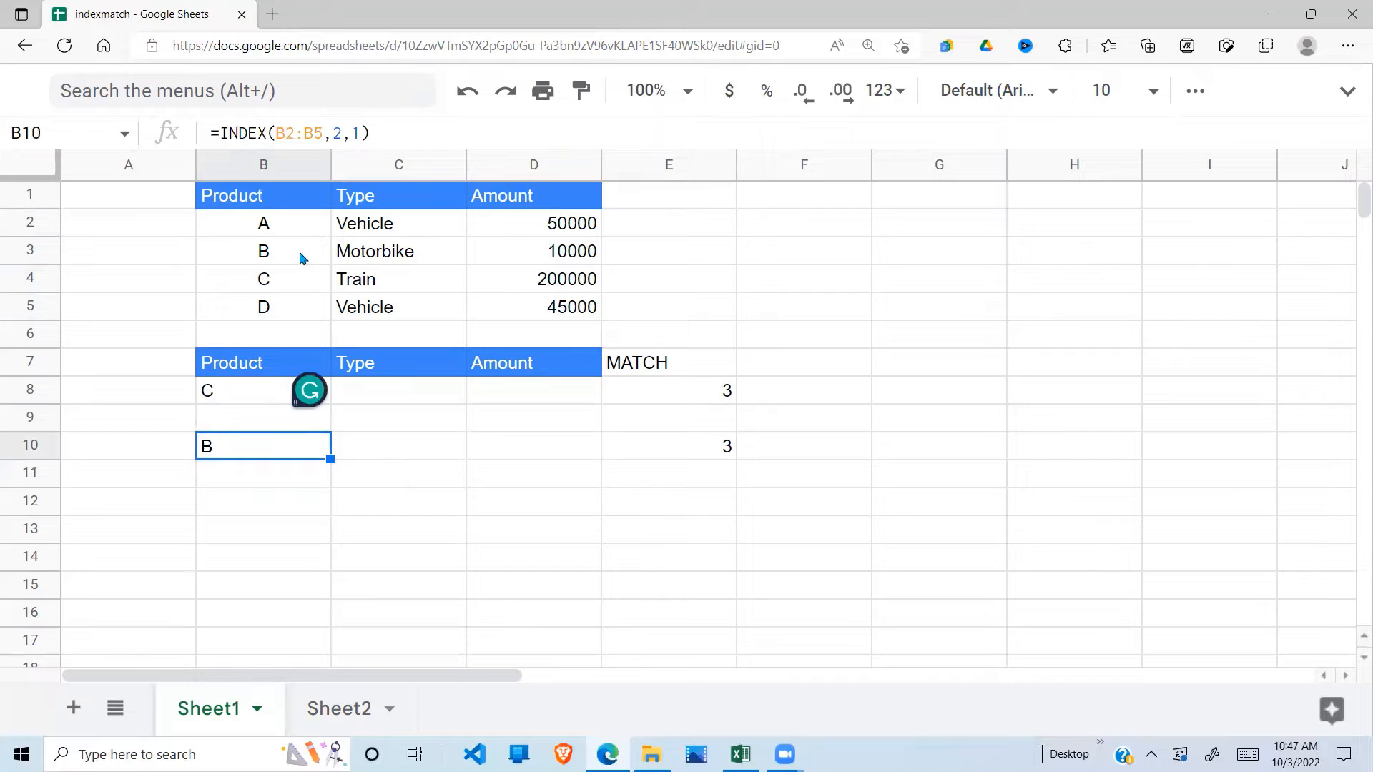
click(252, 290)
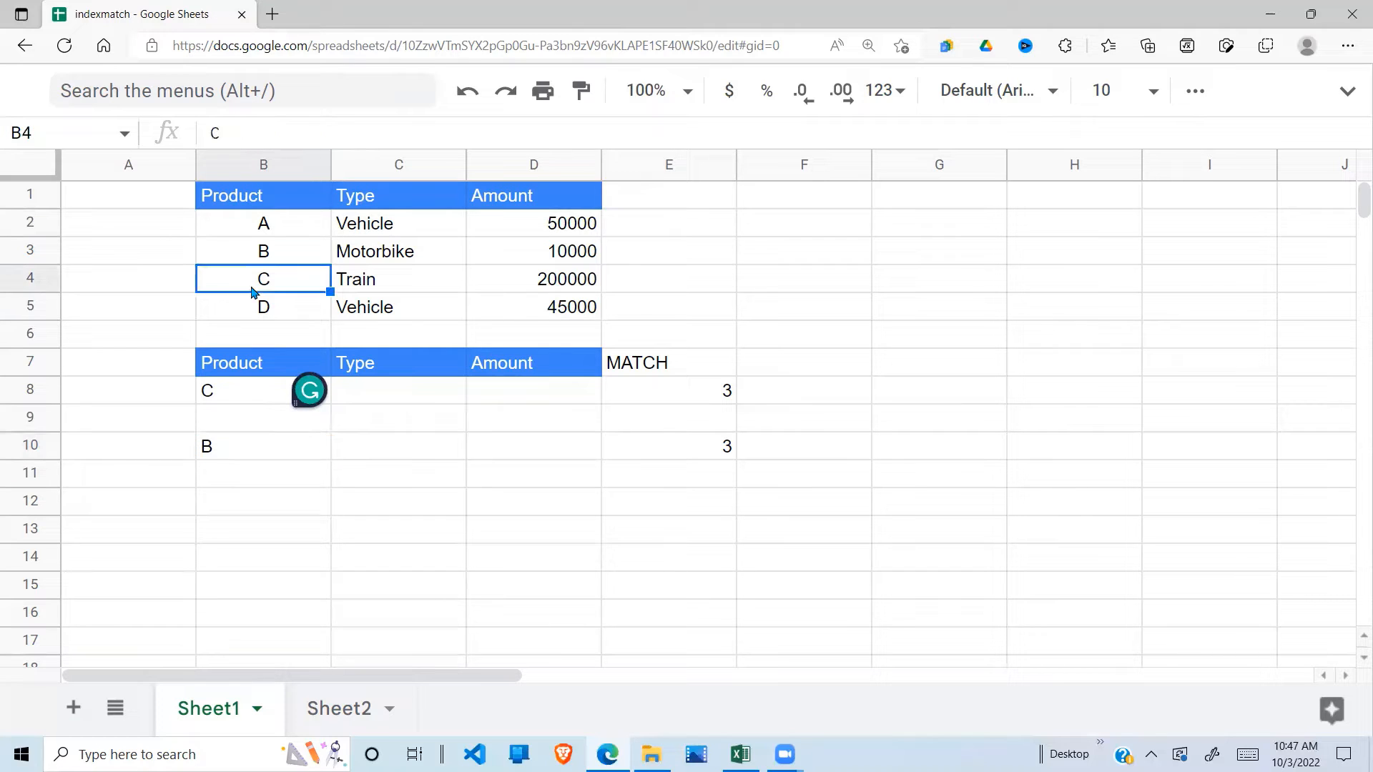
double_click(266, 457)
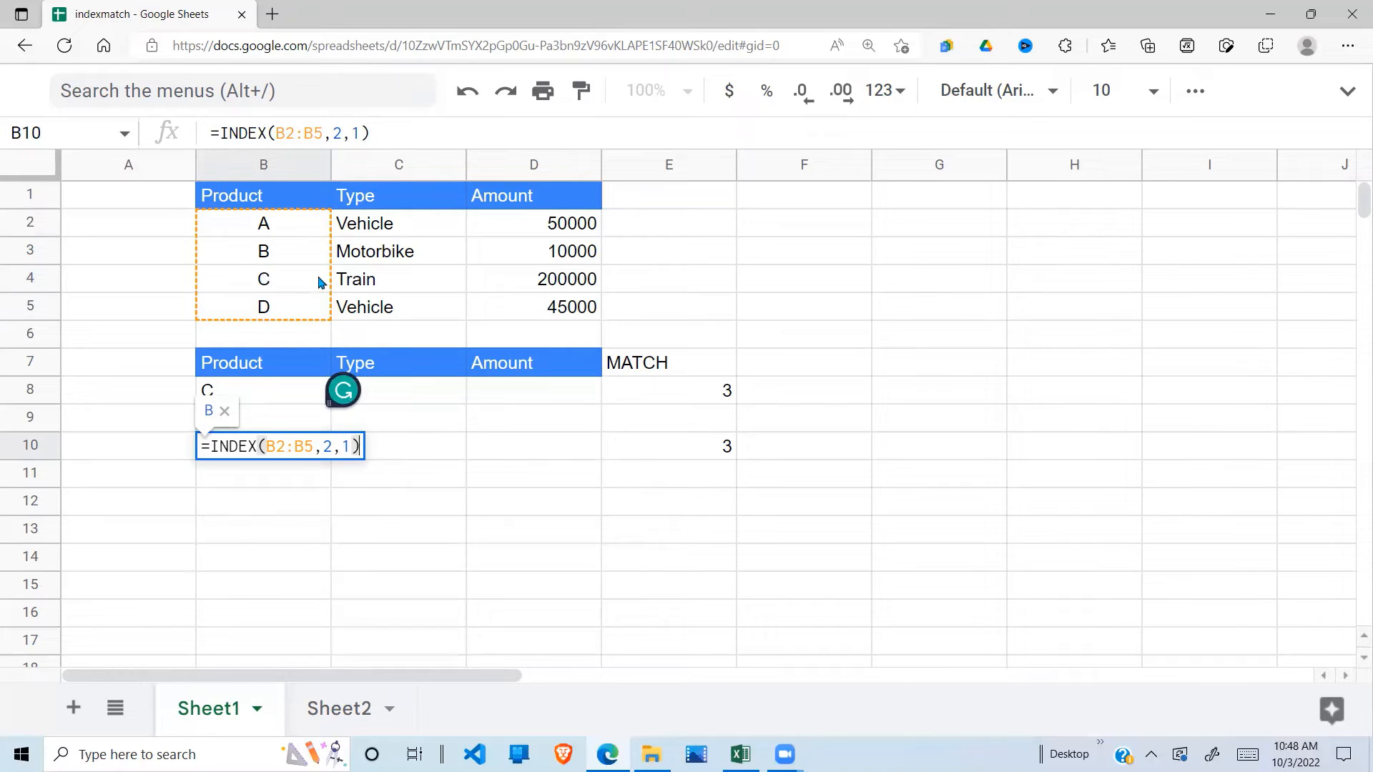
click(328, 450)
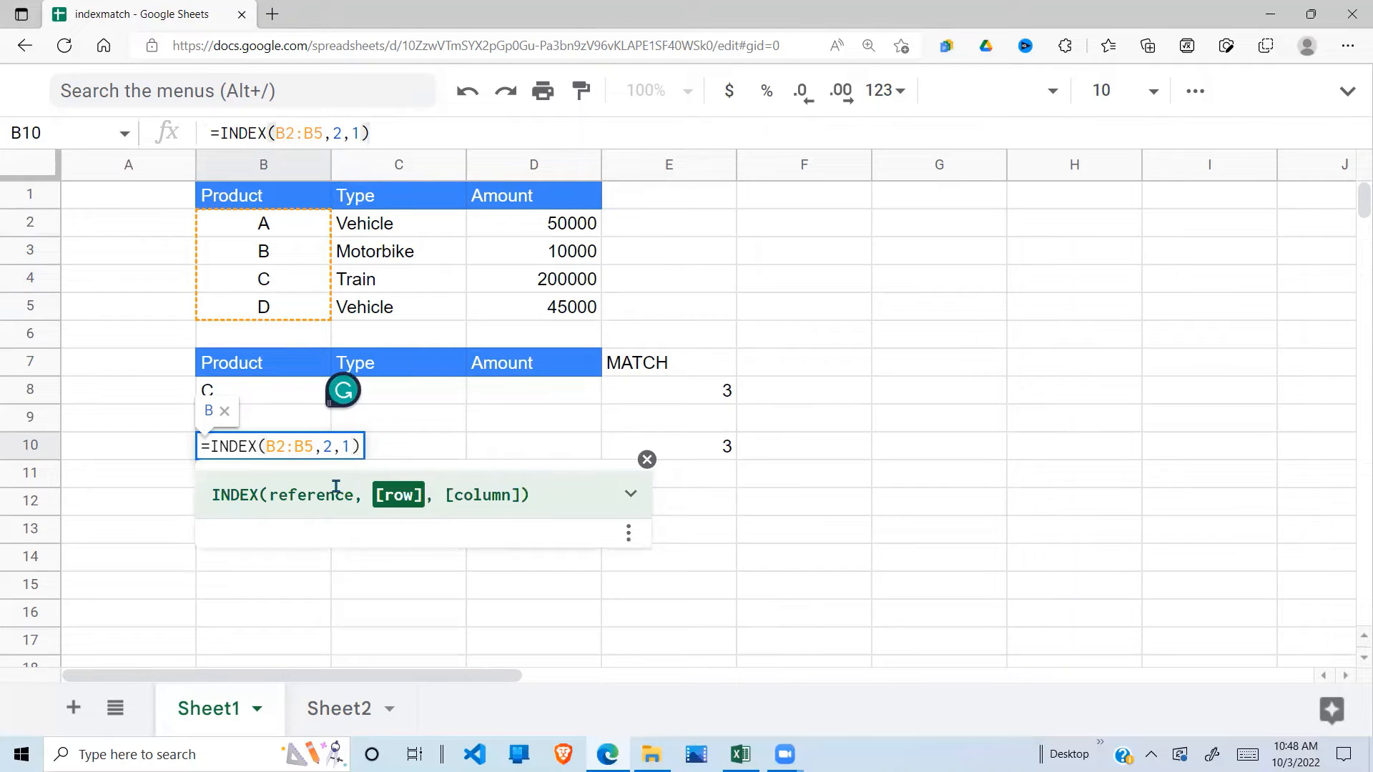
key(Delete)
text(3)
key(Return)
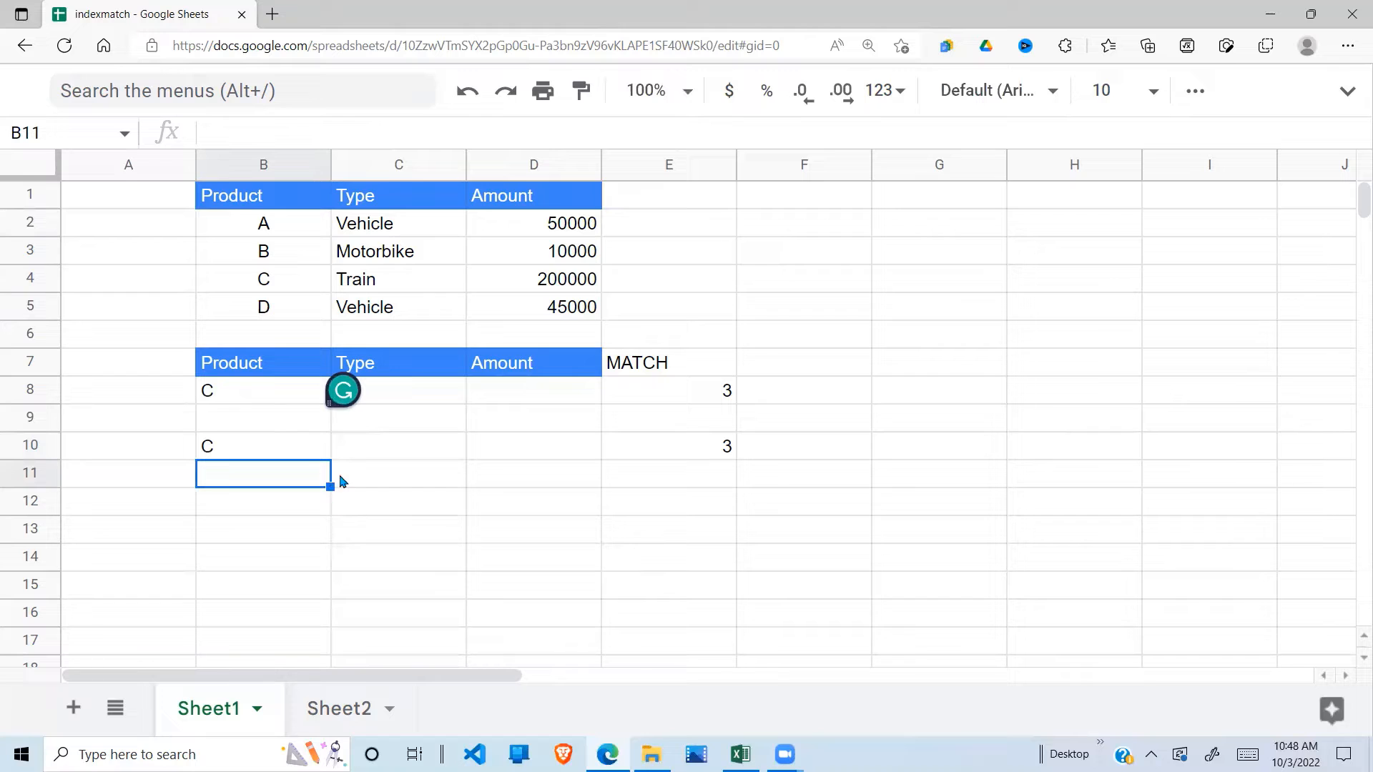
click(300, 449)
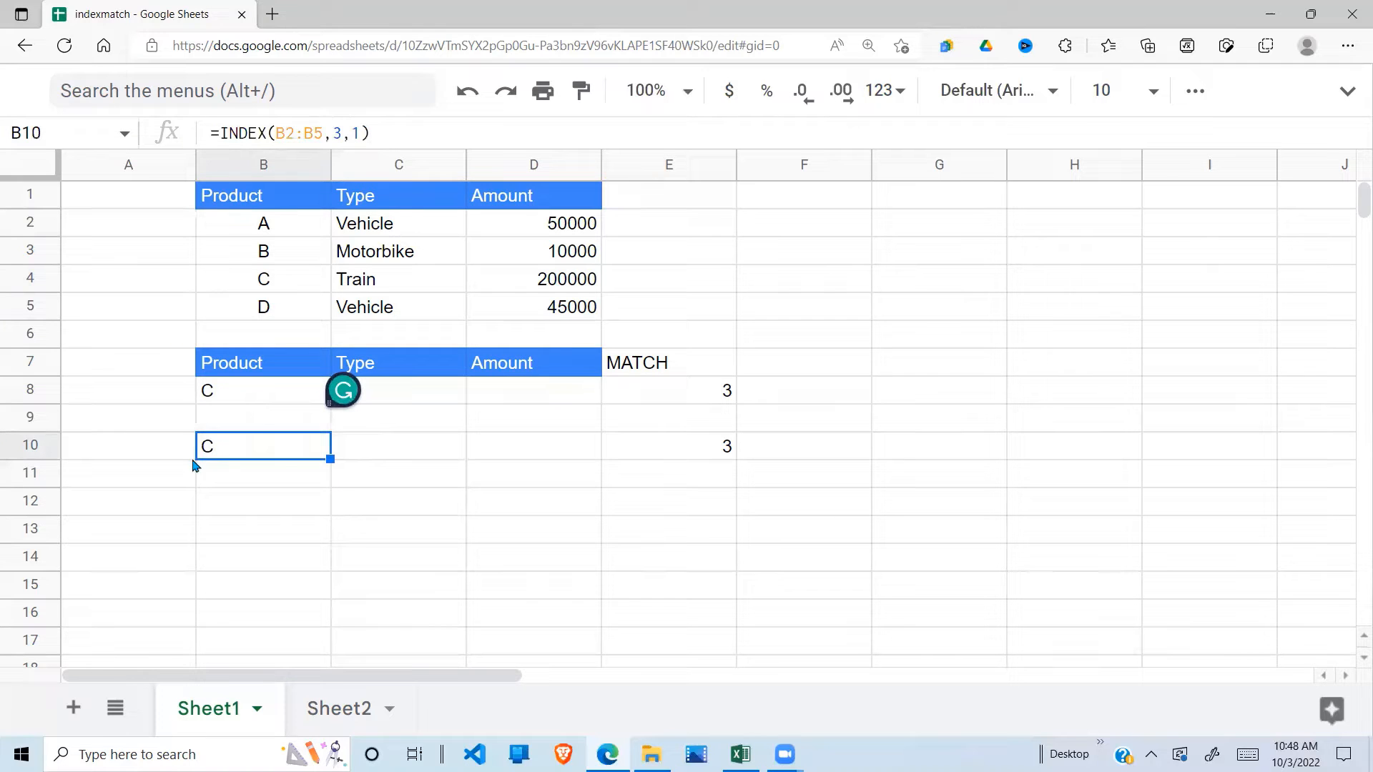
click(276, 398)
Step: Set the row argument of the INDEX formula in B10 to 4 and check the returned product
click(318, 453)
click(343, 136)
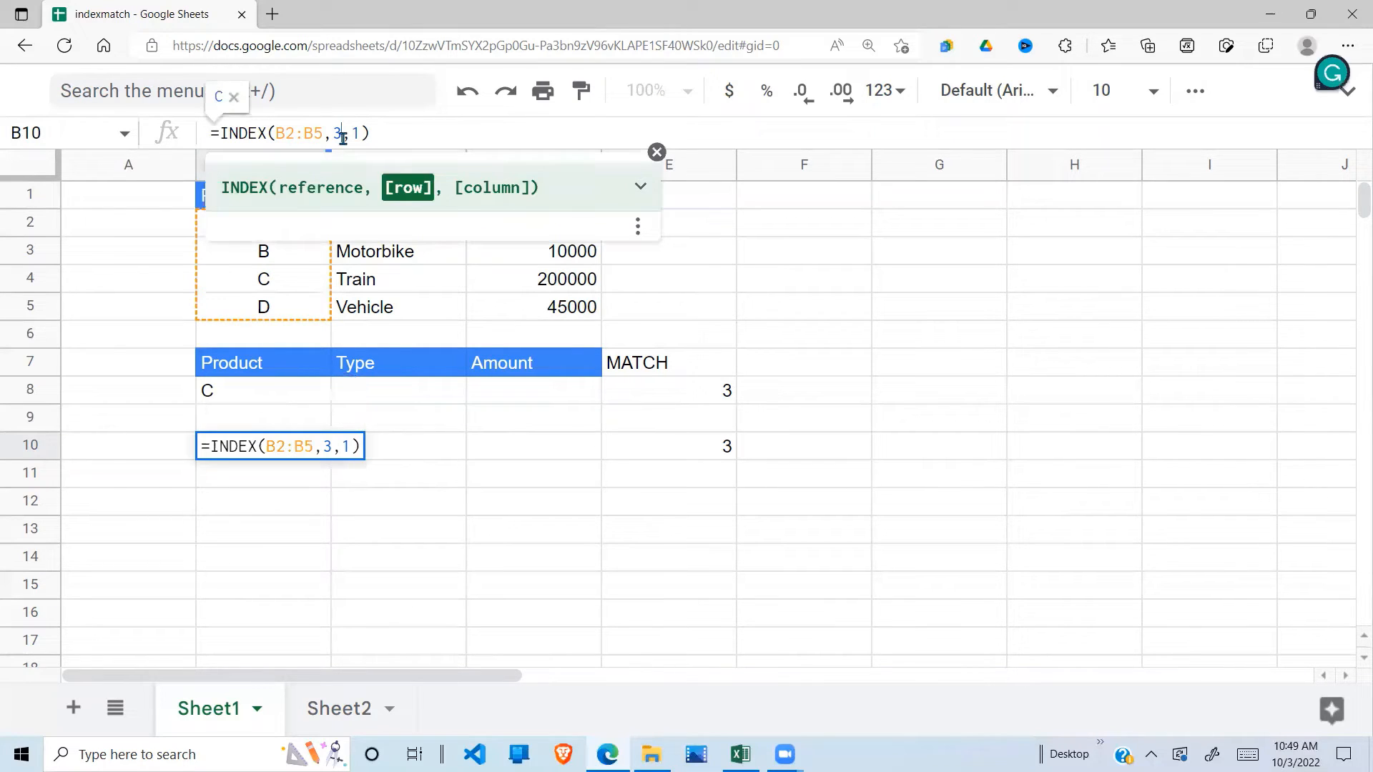
key(BackSpace)
text(4)
key(Return)
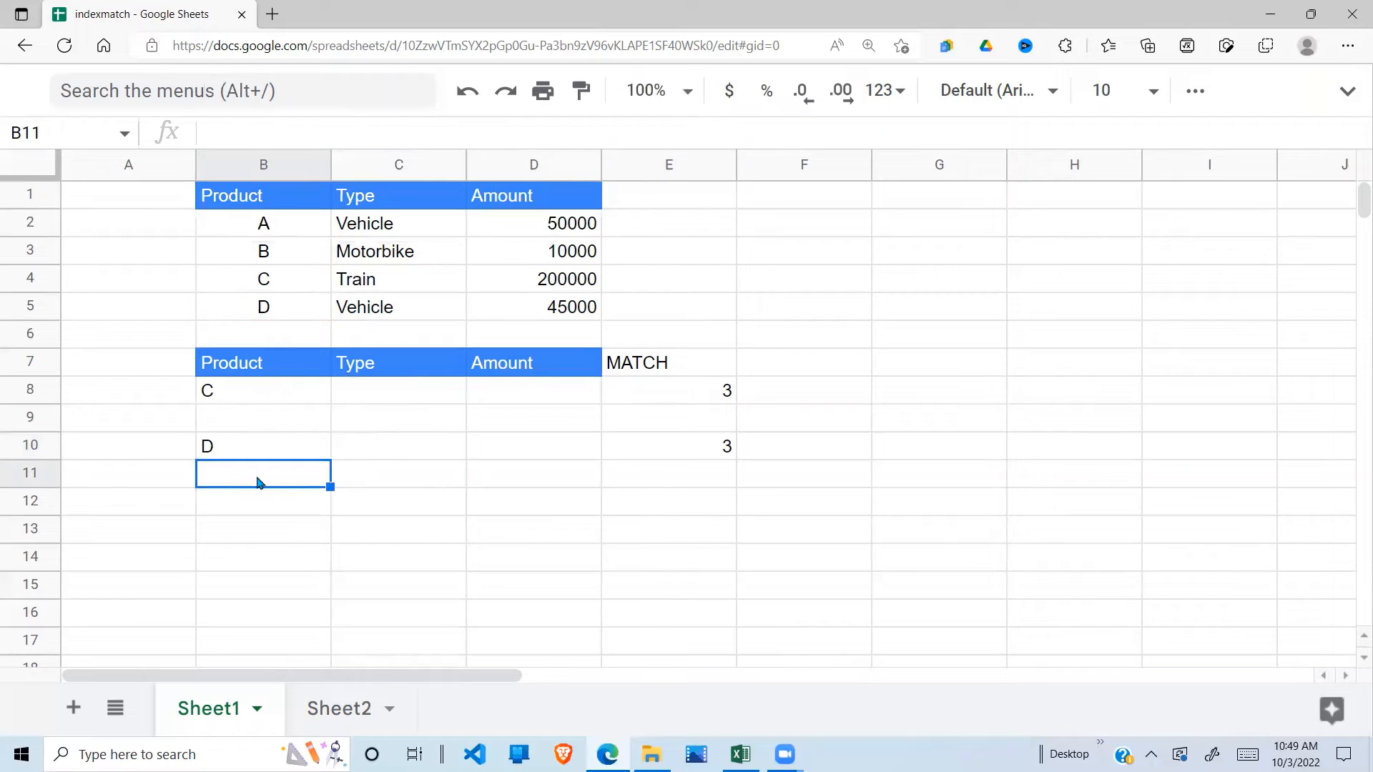
click(305, 427)
click(212, 455)
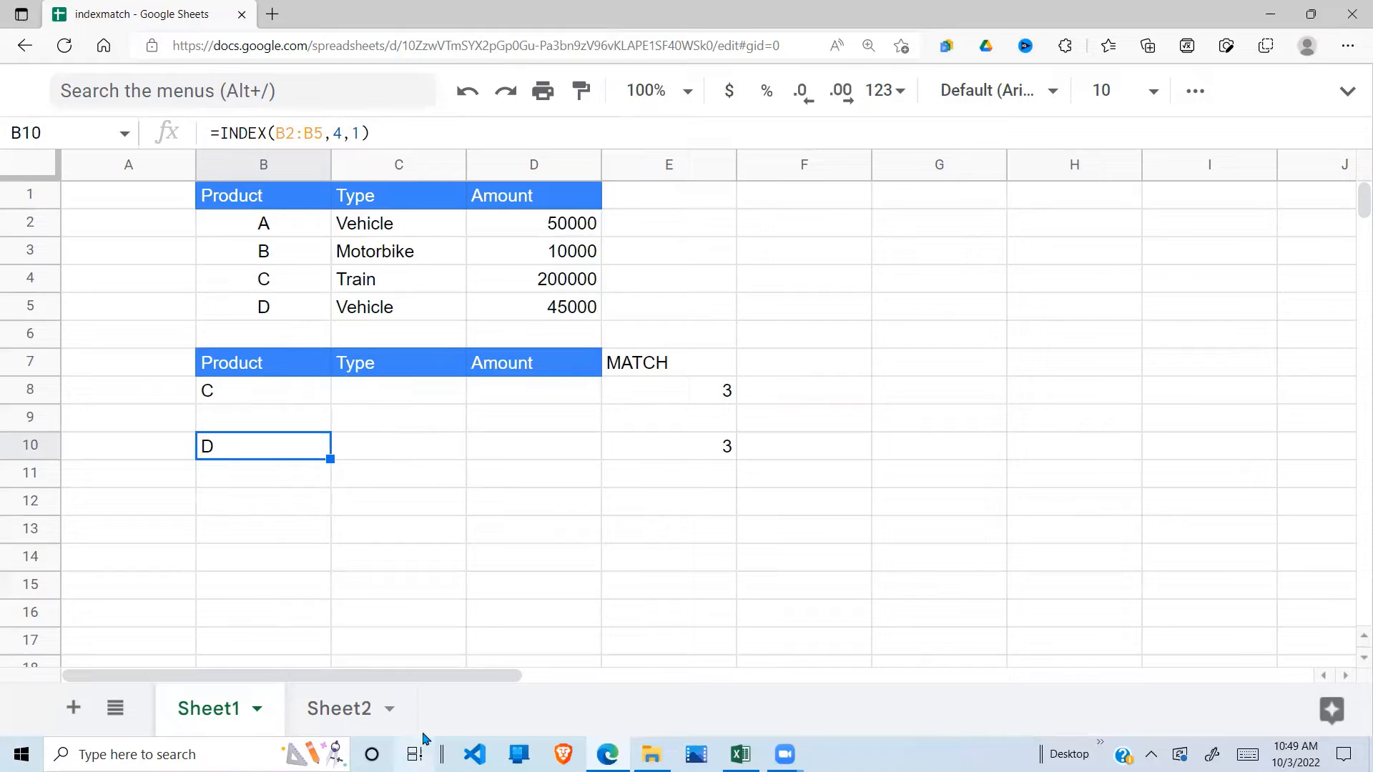
Step: Clear the Type and Amount result cells C8:D8 on Sheet2
click(319, 721)
click(370, 565)
drag(439, 400, 551, 398)
key(Delete)
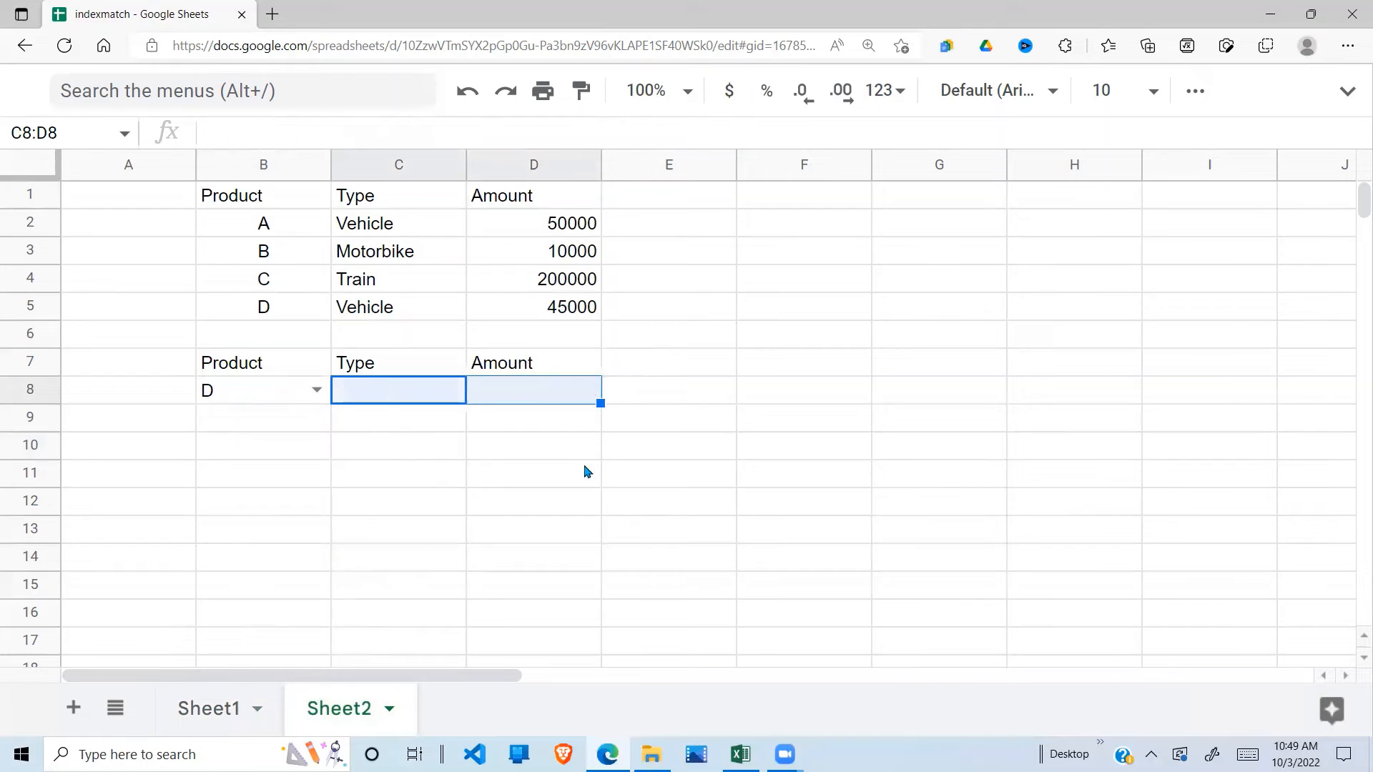
Step: Start an INDEX formula in the Type result cell C8 with the absolute reference $C$2:$D$5
click(390, 466)
click(411, 398)
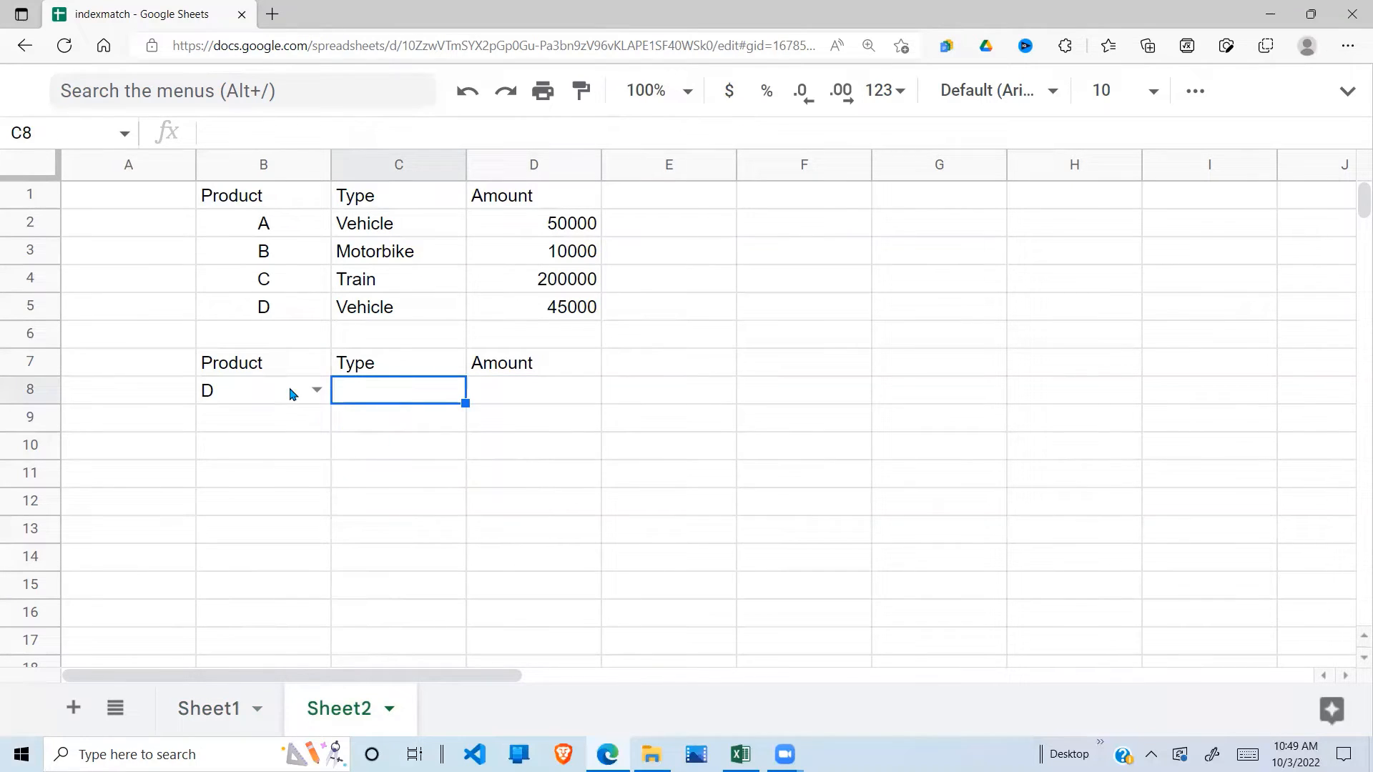
click(294, 391)
click(360, 390)
text(=)
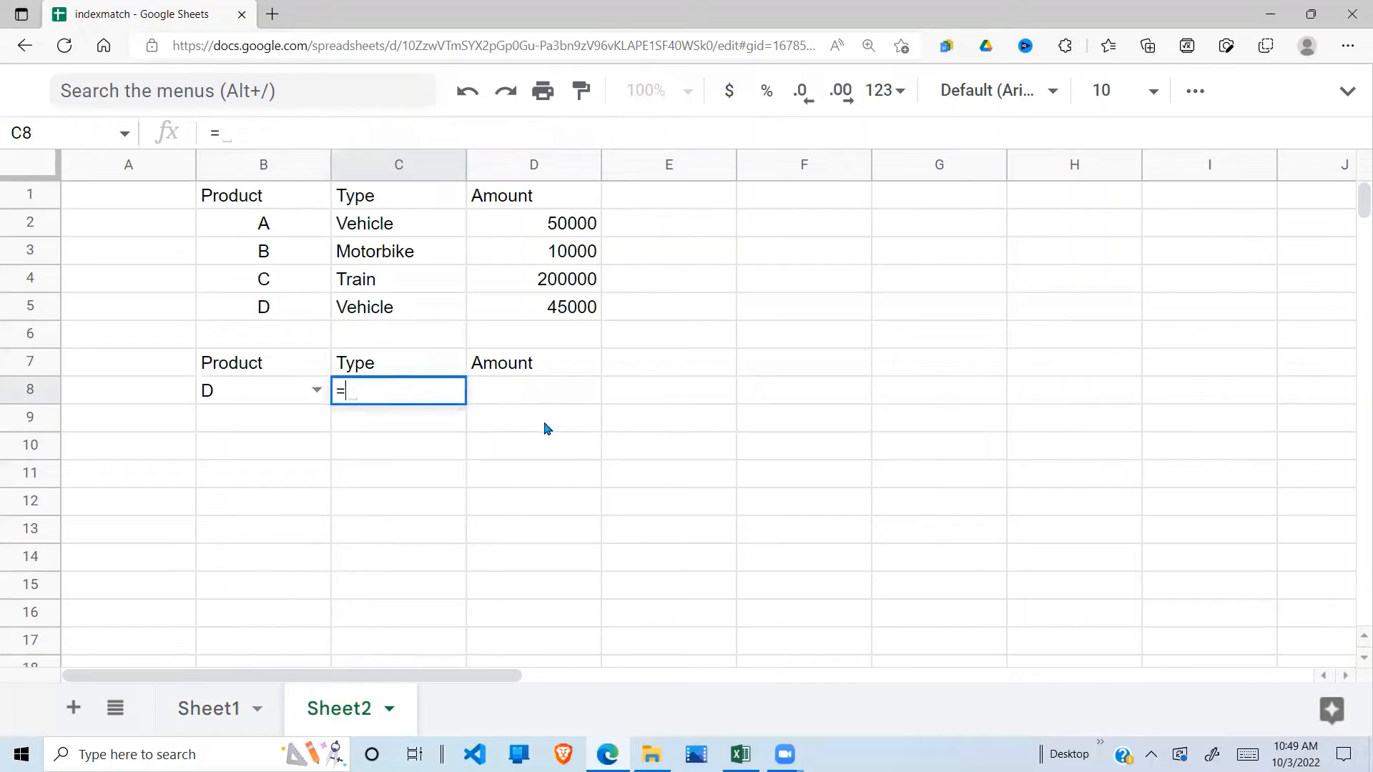
text(I)
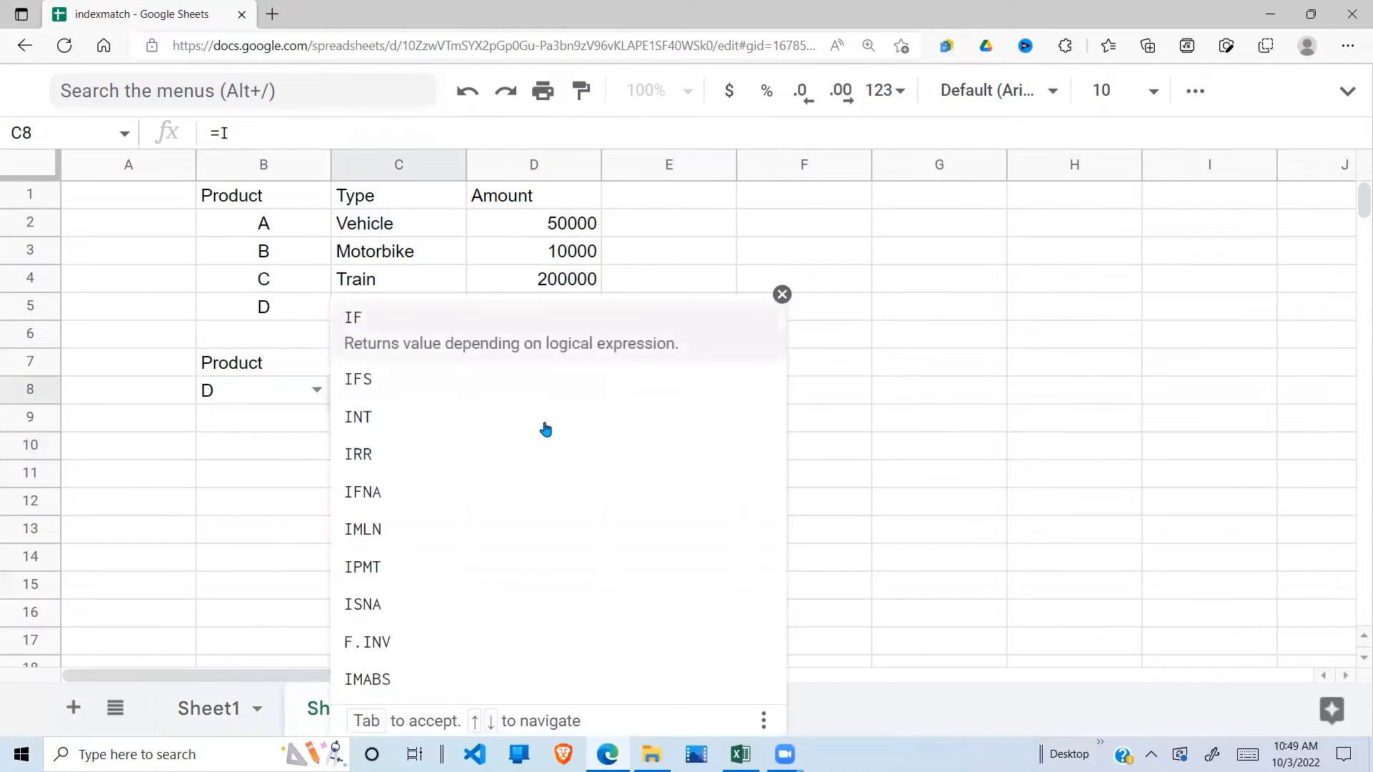
text(NEX)
key(BackSpace)
key(BackSpace)
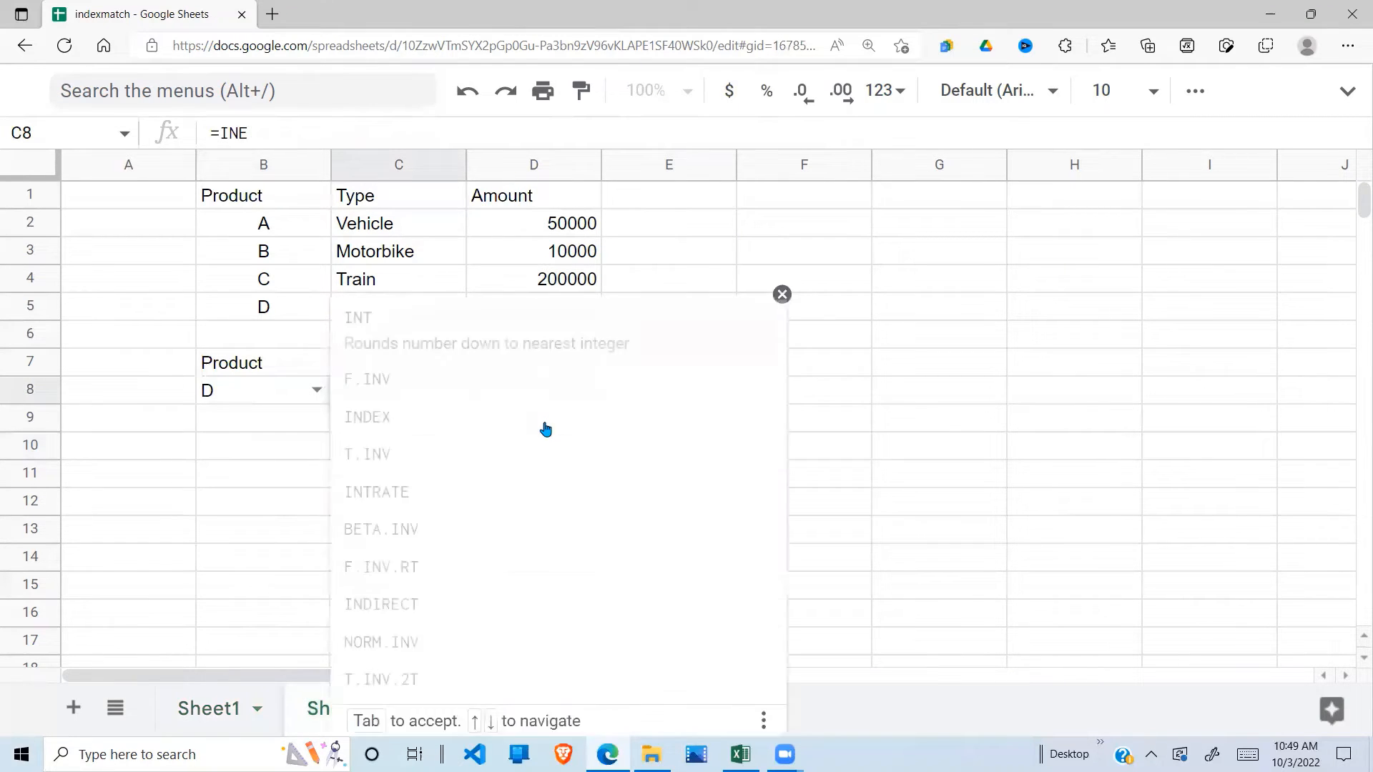
text(DEX()
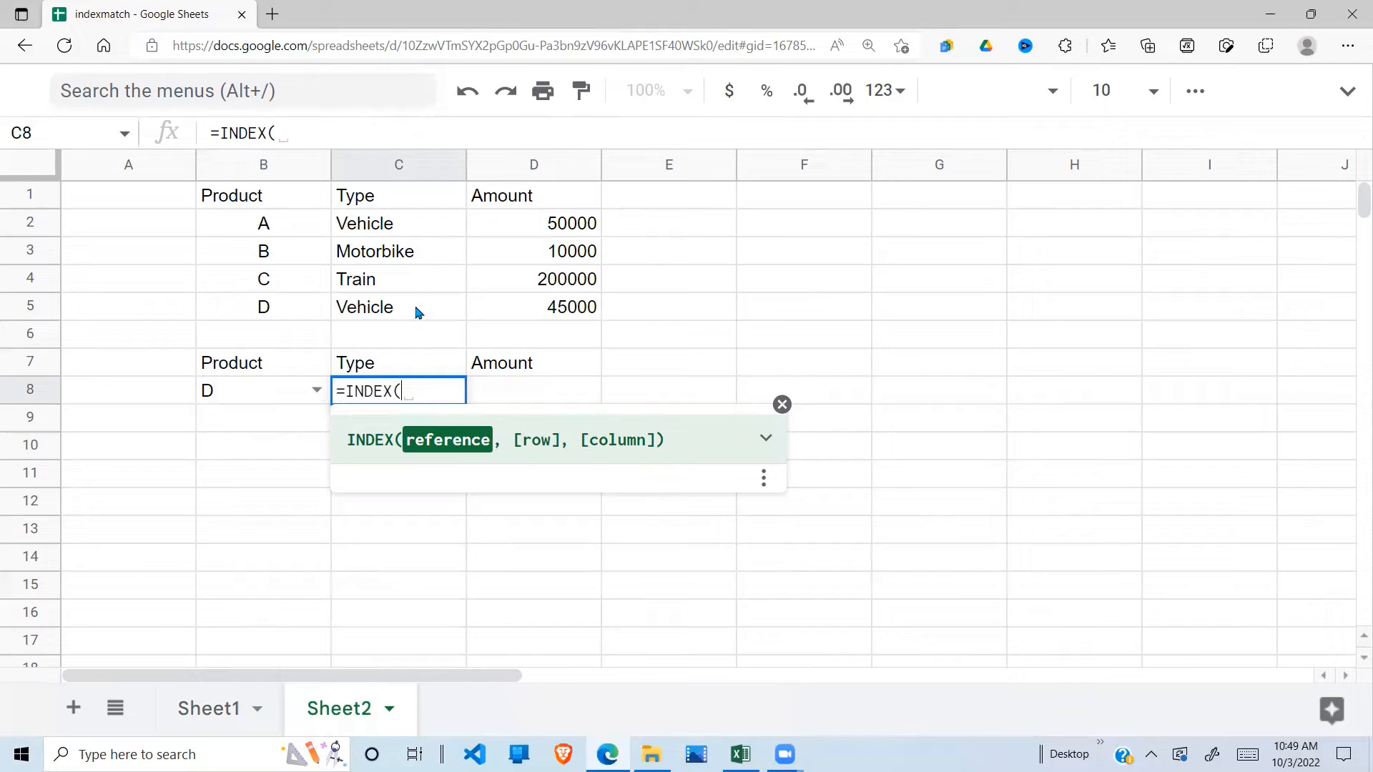
drag(411, 223, 551, 322)
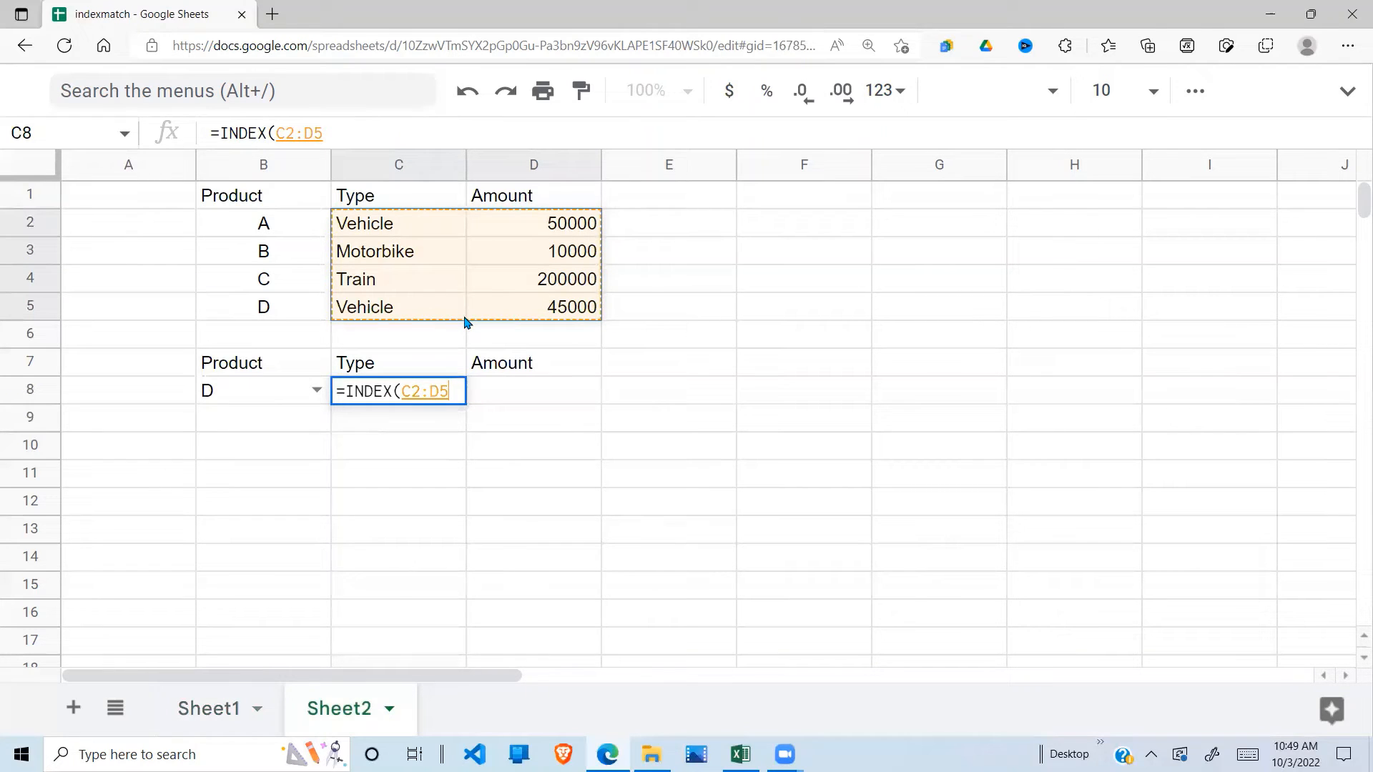
key(F4)
text(,)
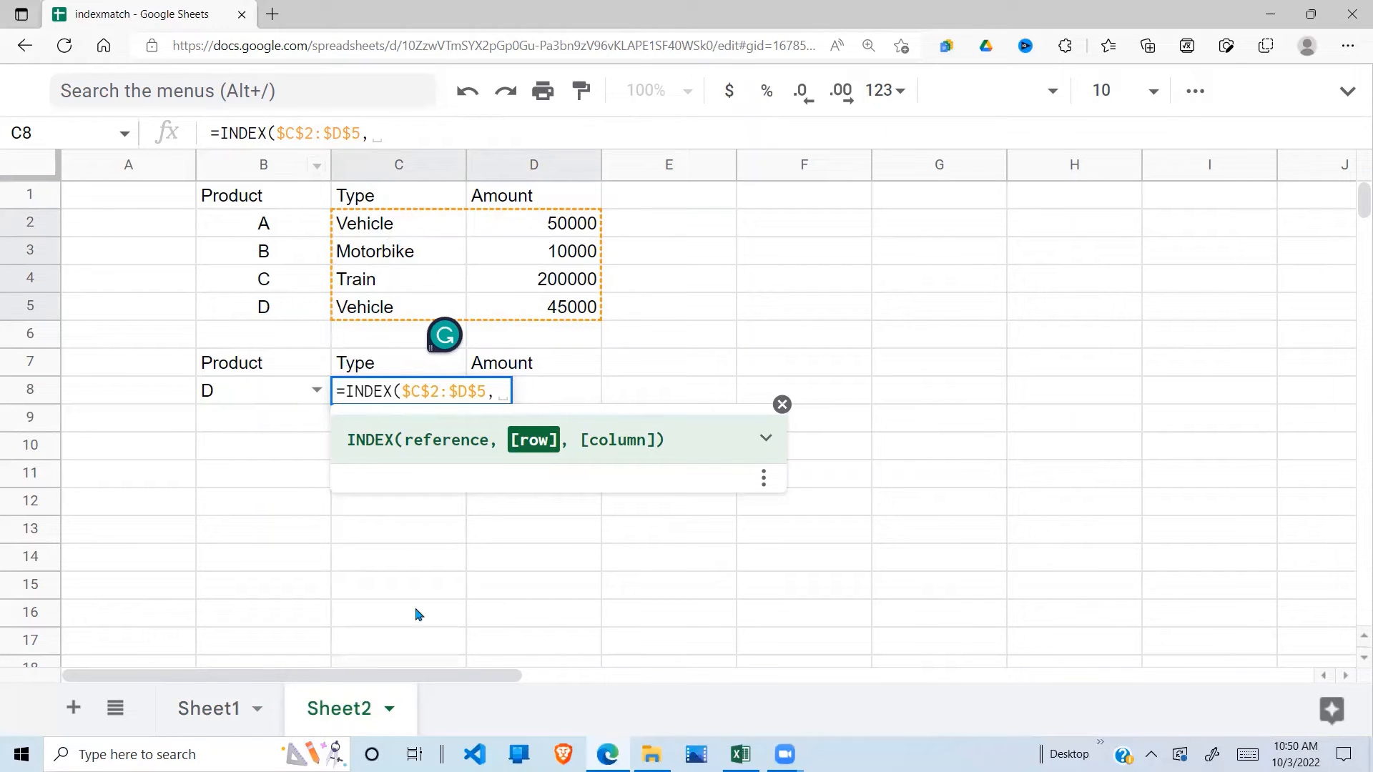
Step: Add MATCH(B8,$B$2:$B$5,0) as the row argument of the INDEX formula in C8
text(M)
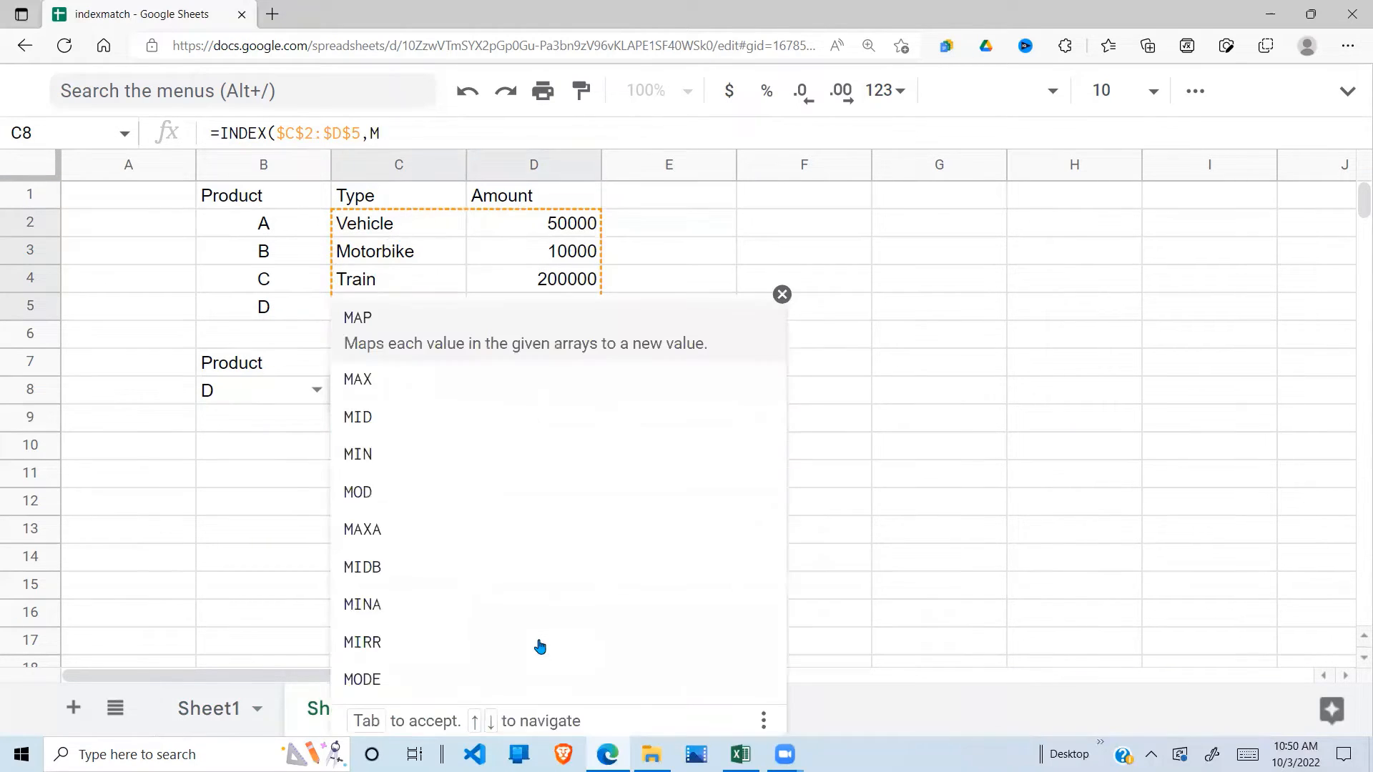
text(S)
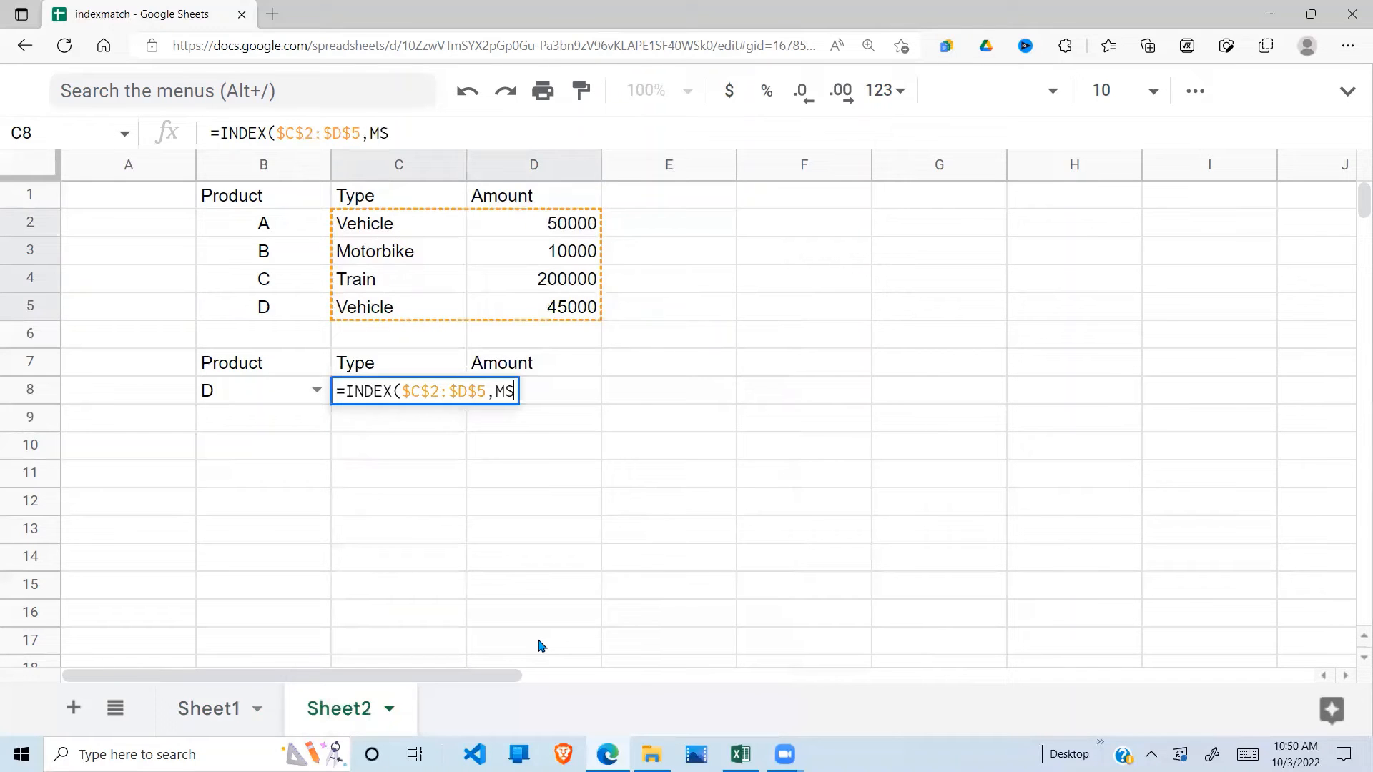
key(BackSpace)
text(ATCH)
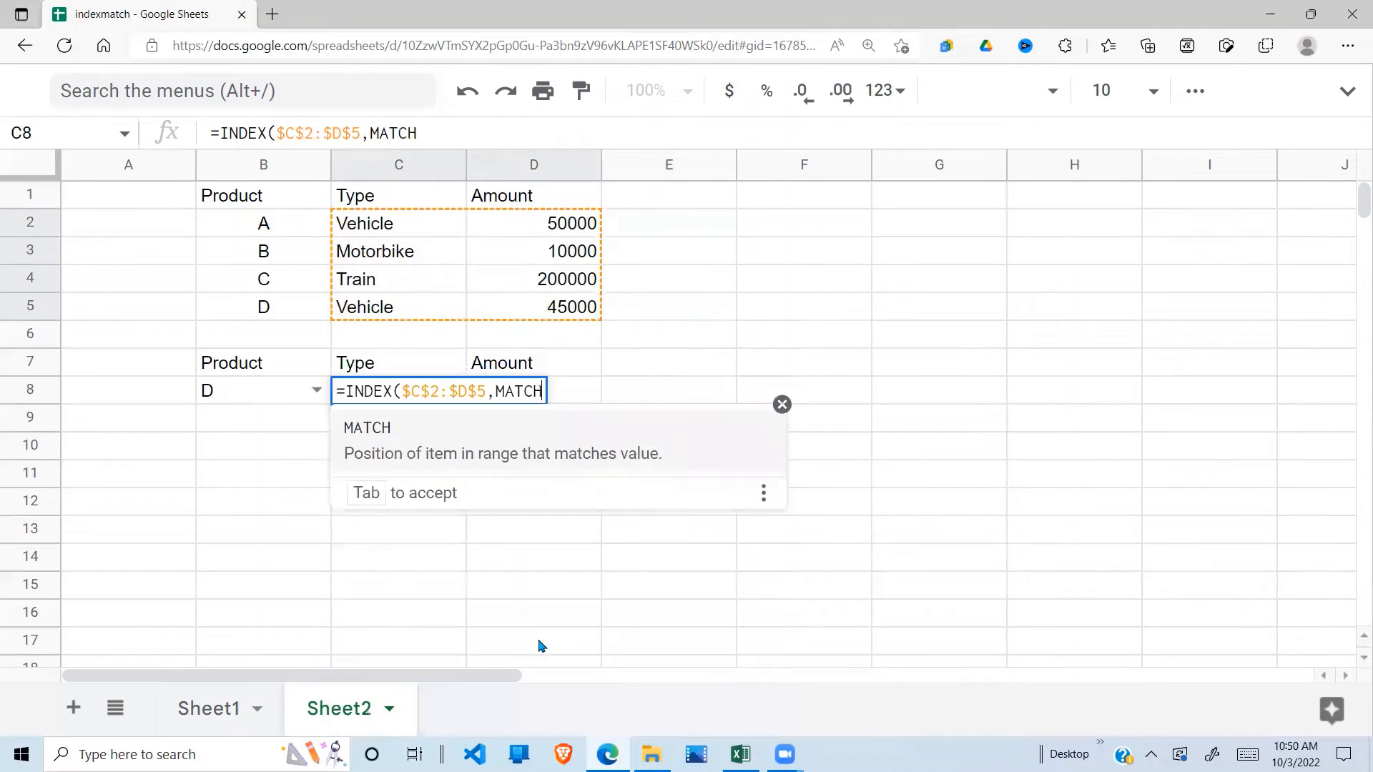
text(()
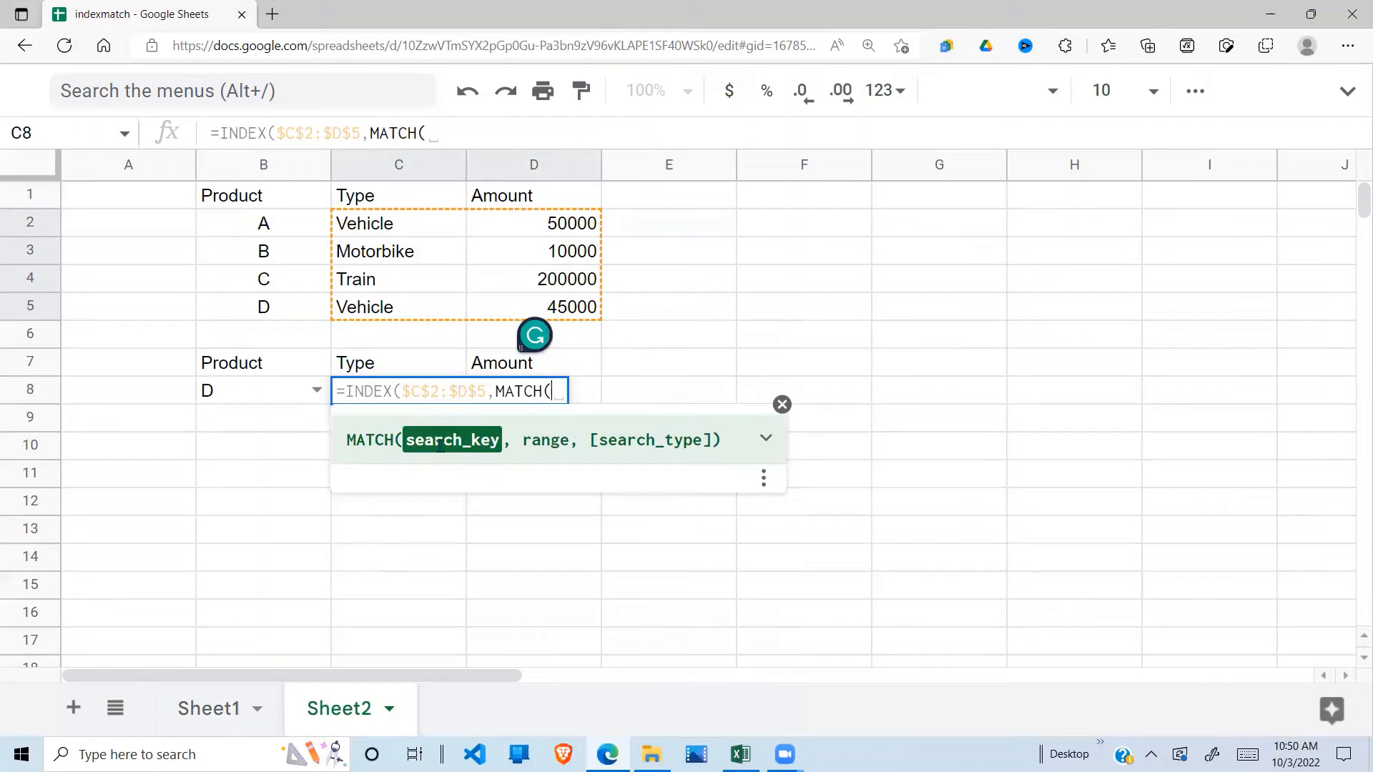
click(252, 401)
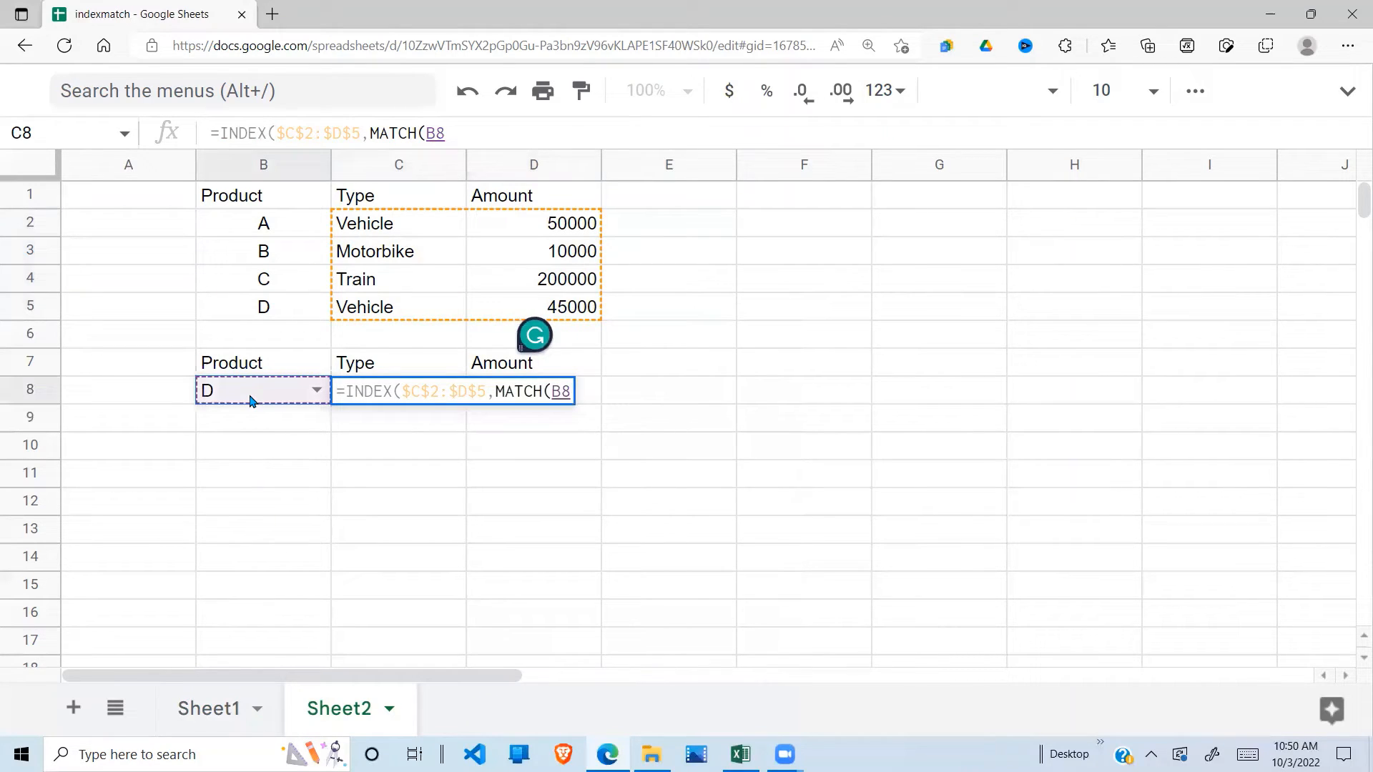
text(,)
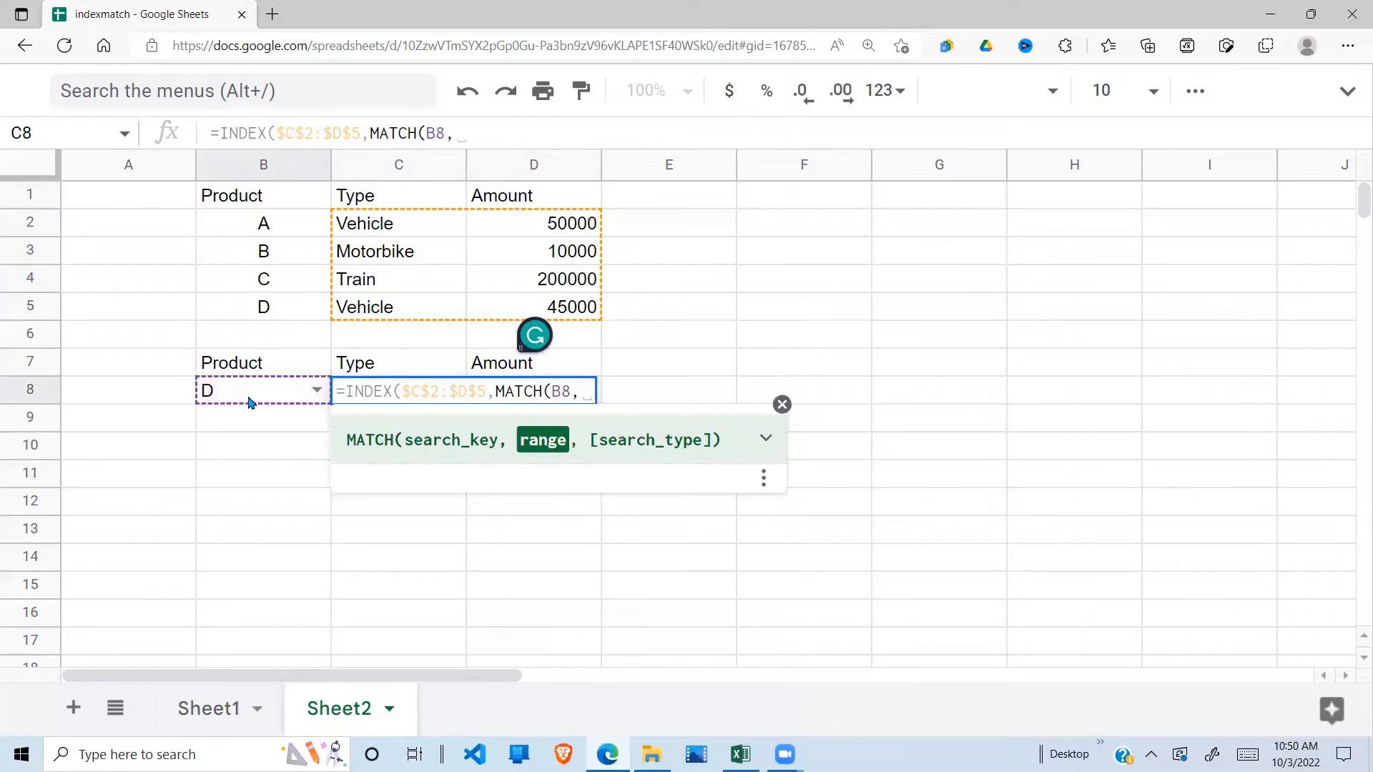
click(255, 227)
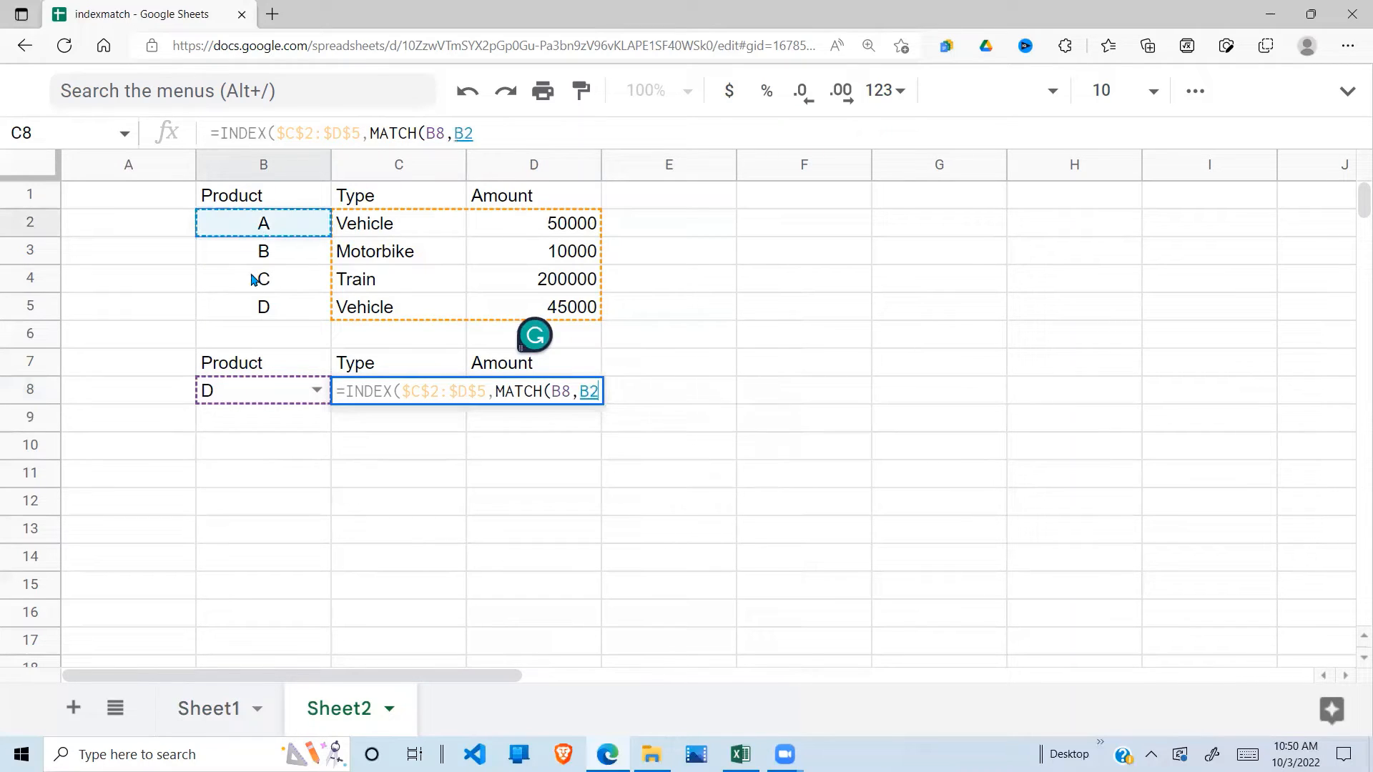
drag(254, 279, 251, 308)
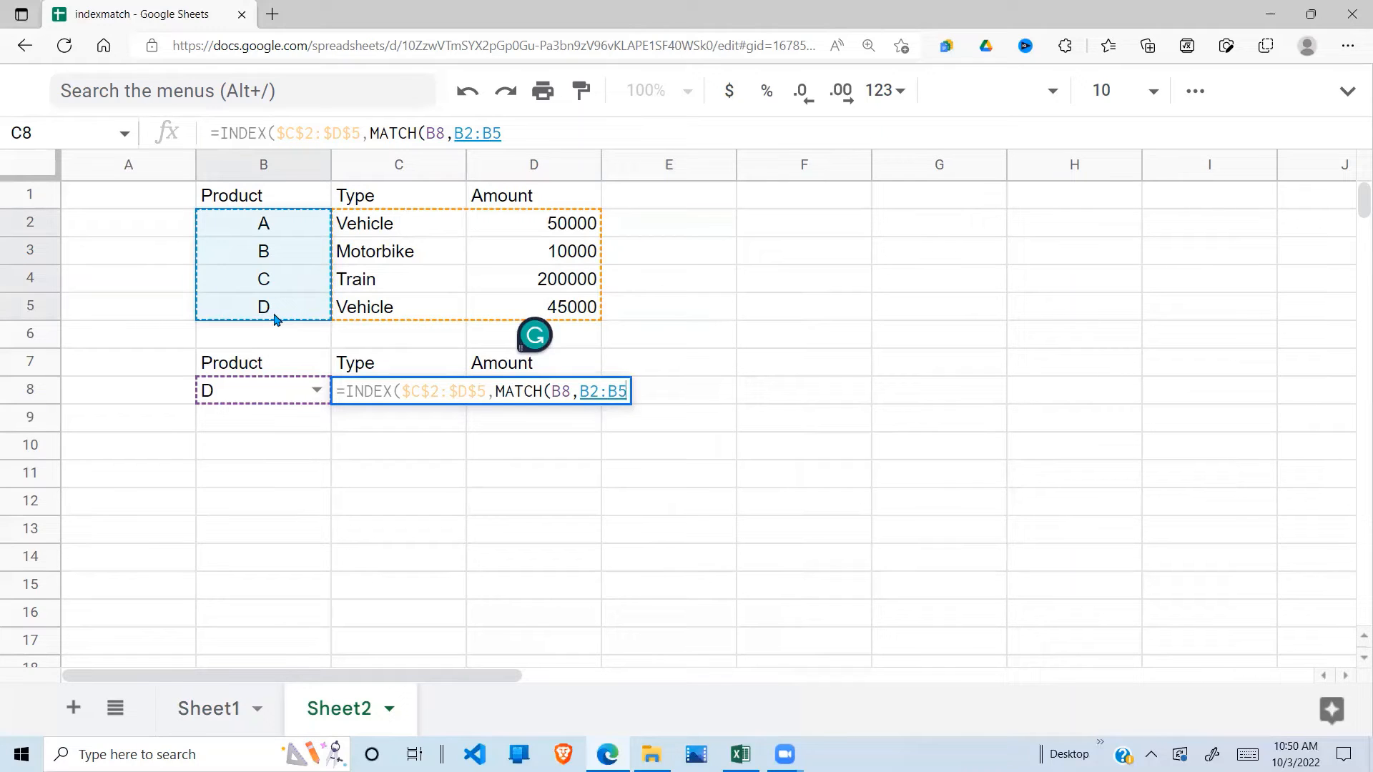
key(F4)
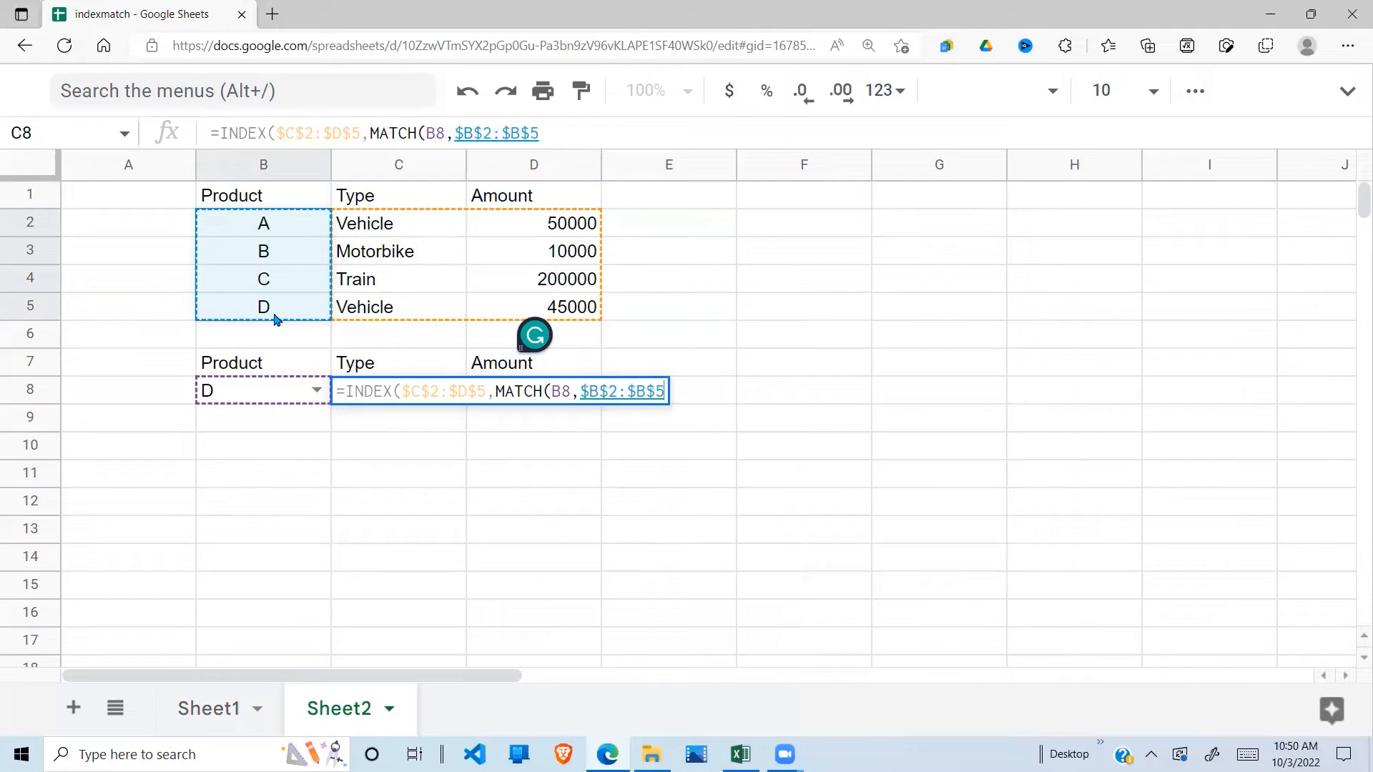
text(,0)
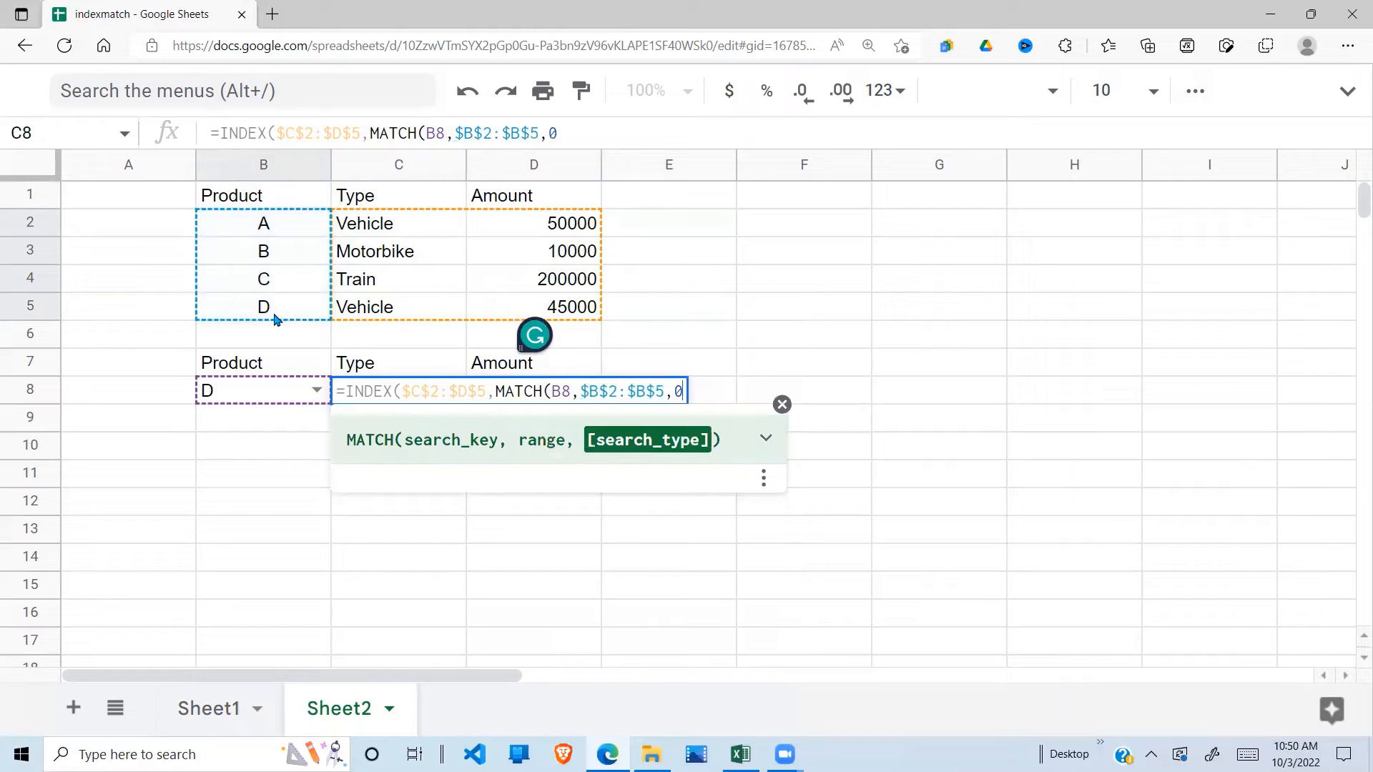
text())
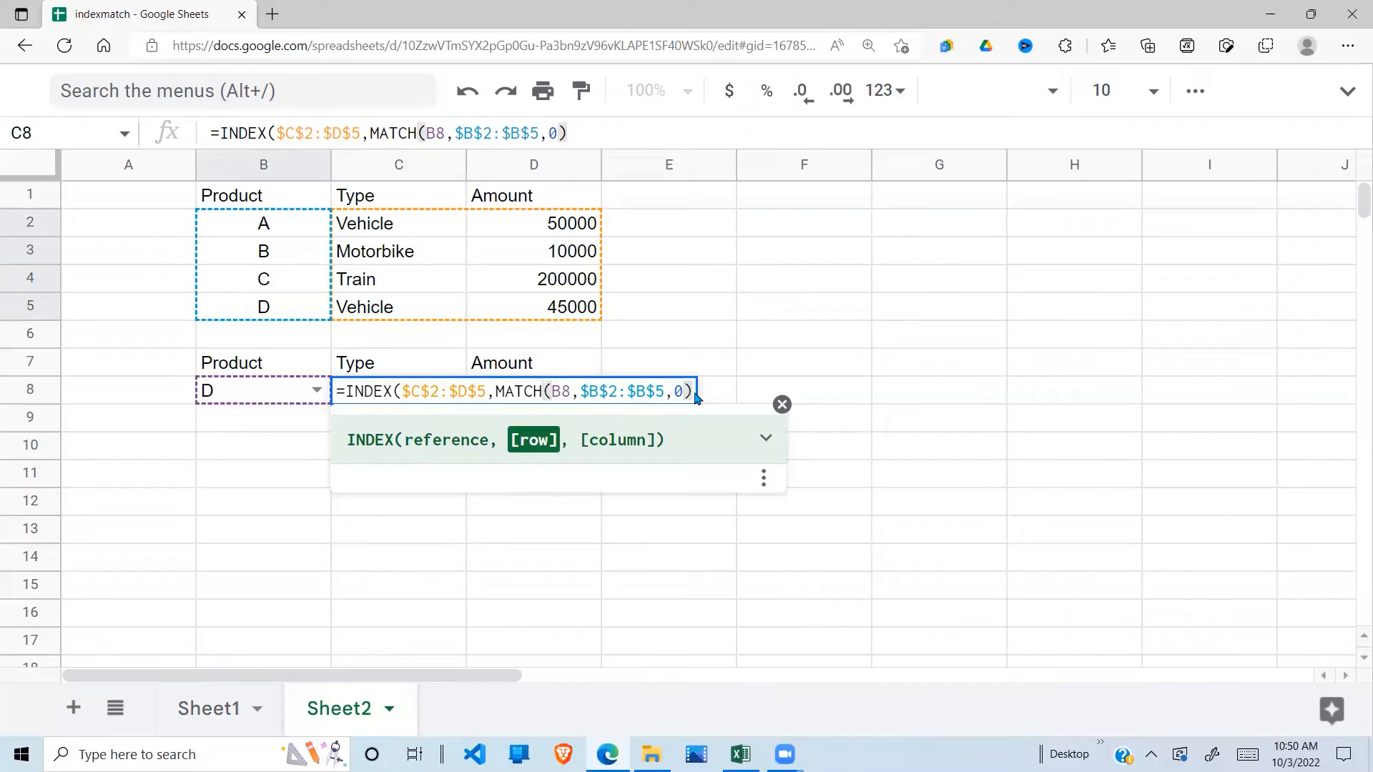
Step: Add MATCH(C7,C1:D1,0) as the column argument and complete the INDEX formula in C8
text(,)
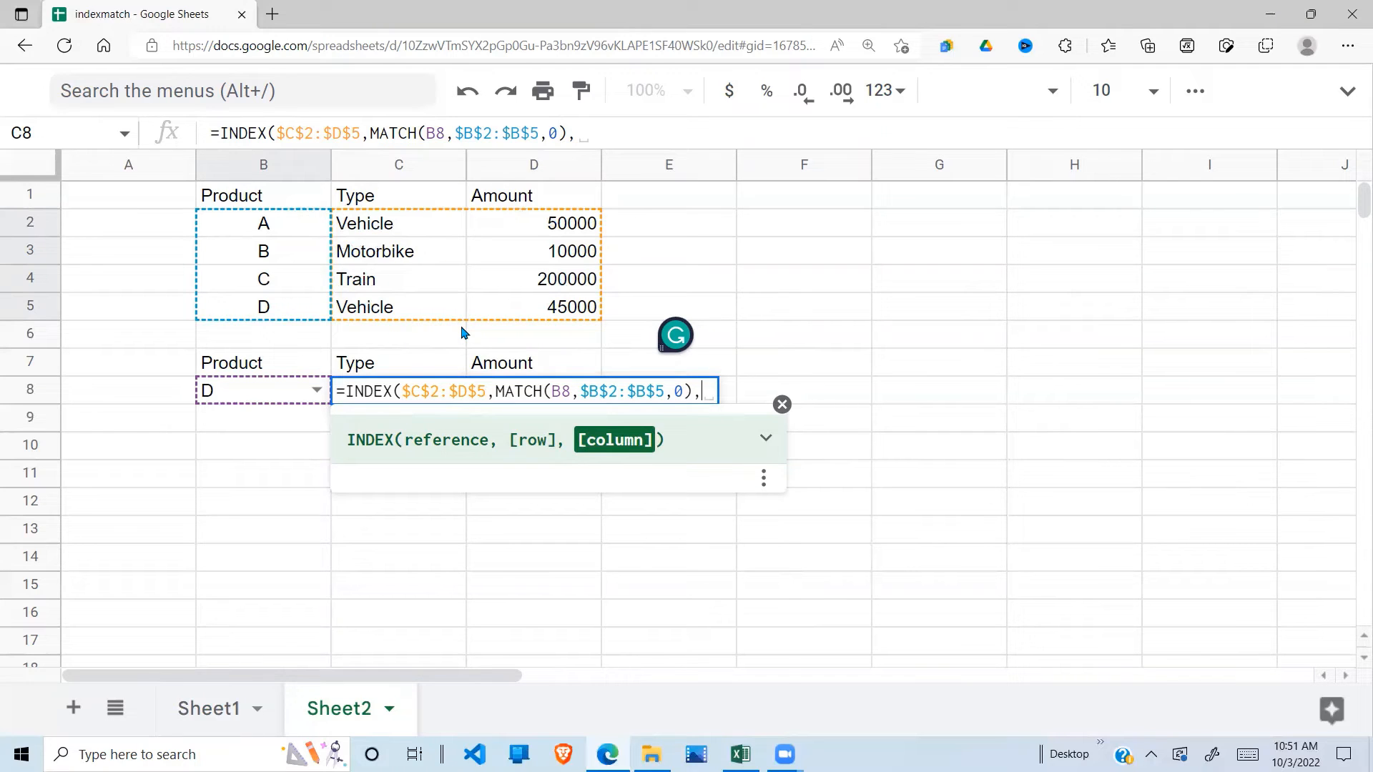
text(MATCH()
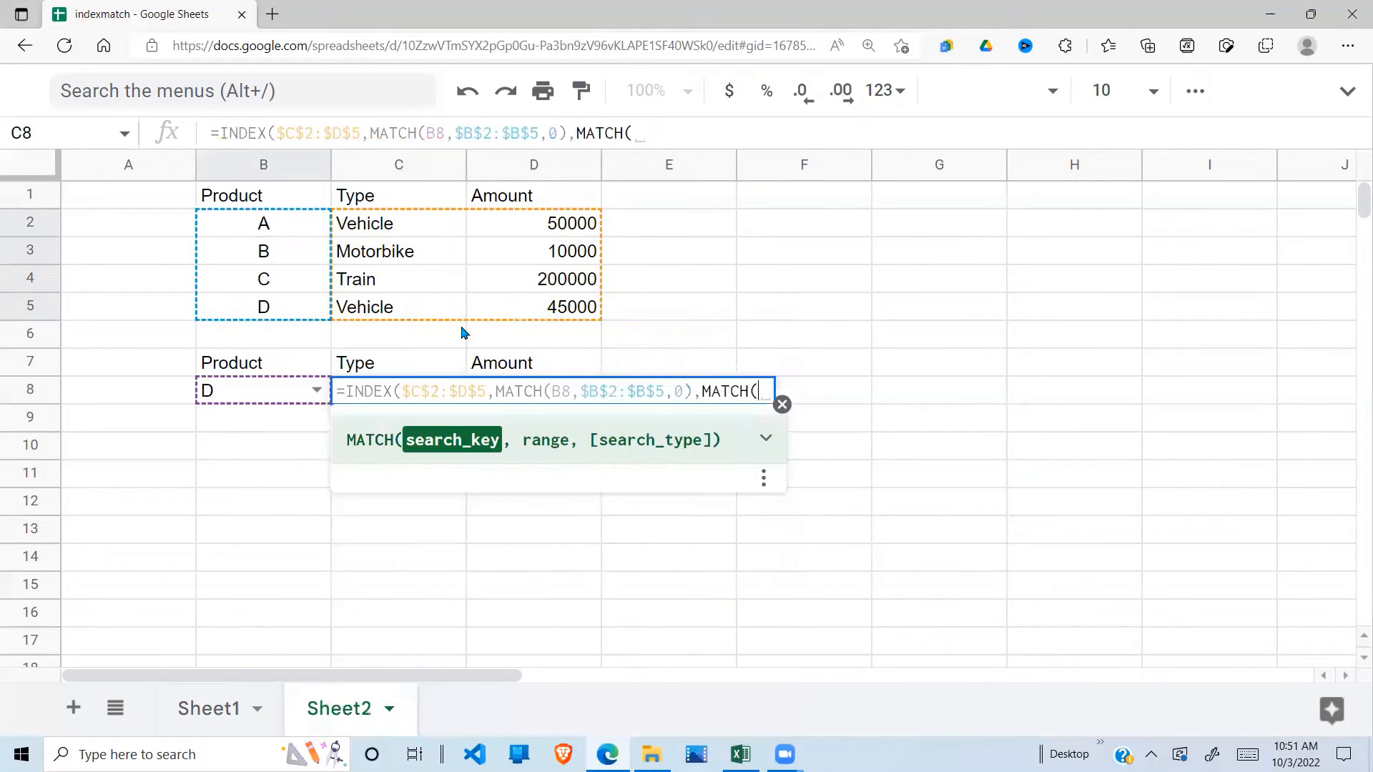
click(401, 359)
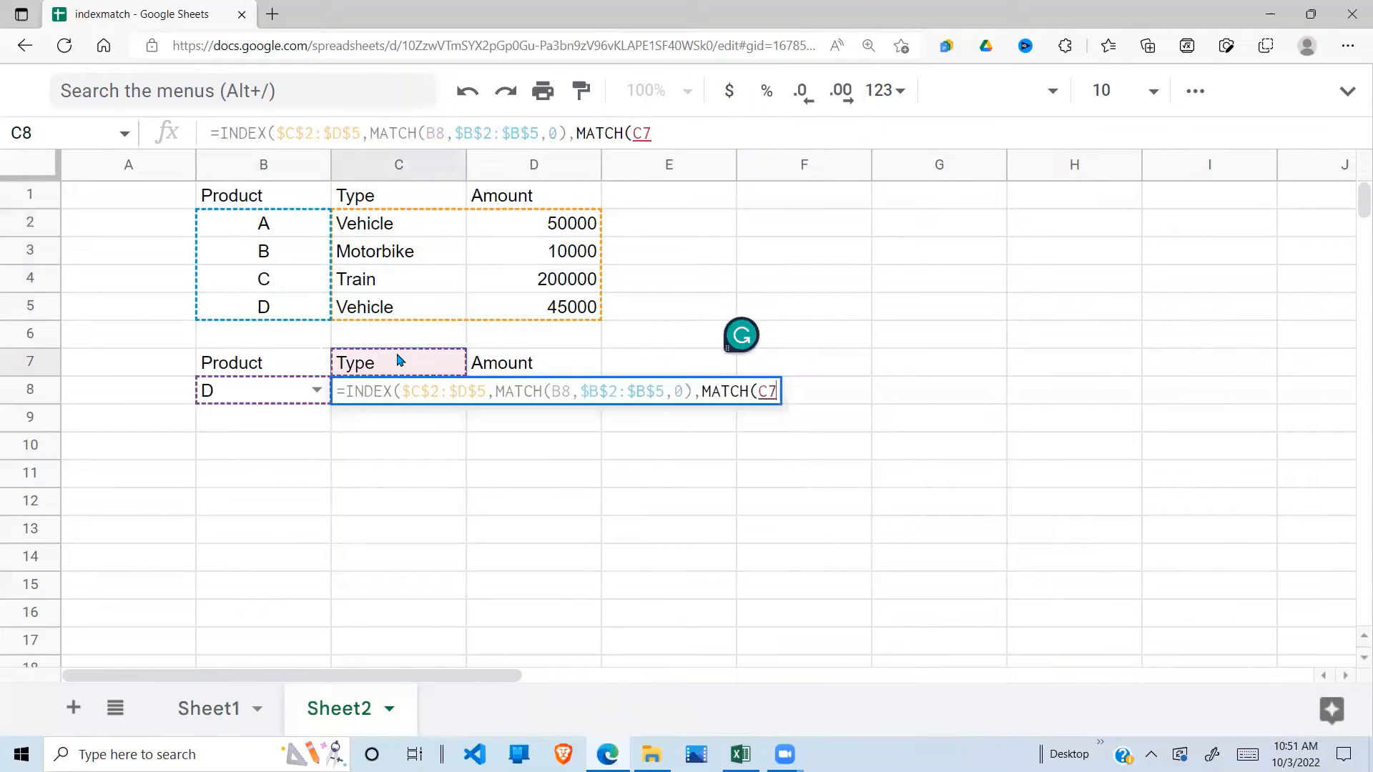
text(,)
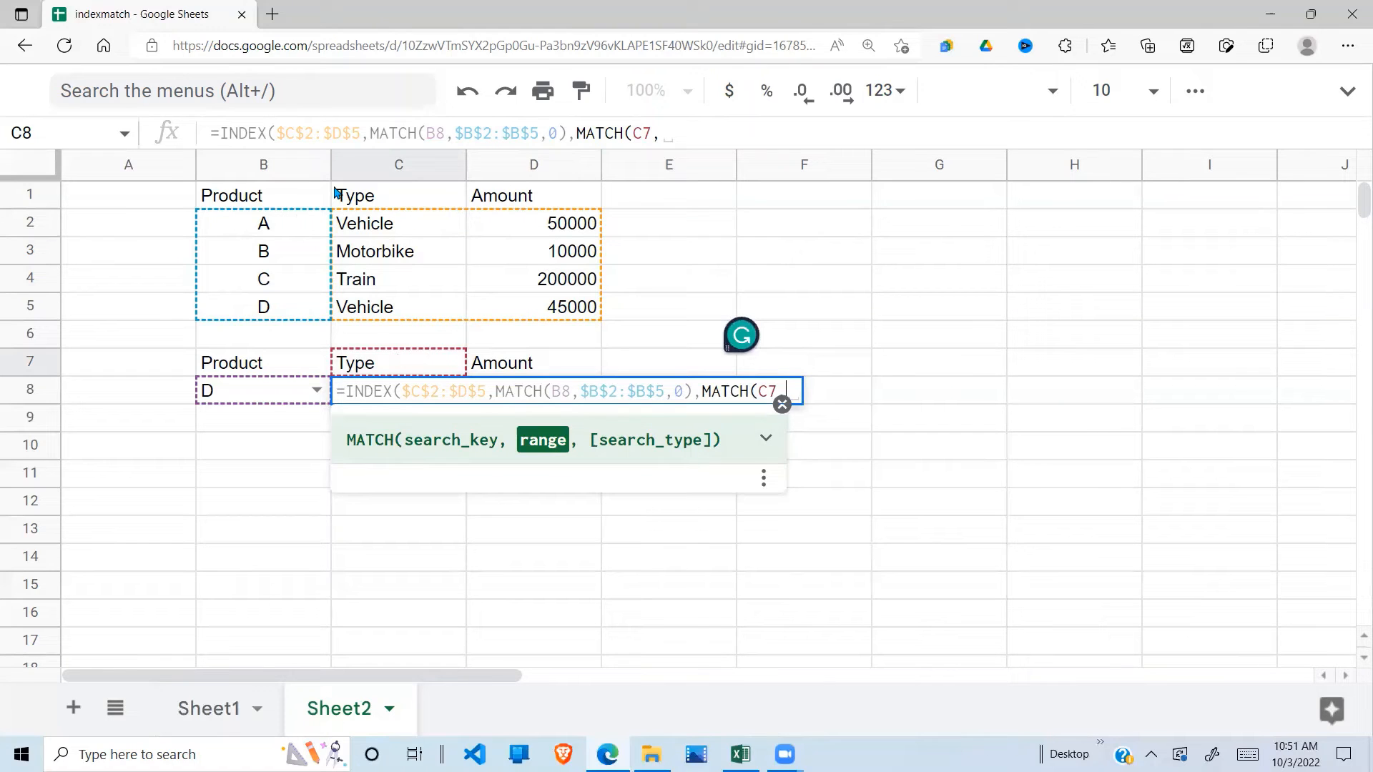
click(361, 199)
drag(395, 201, 546, 201)
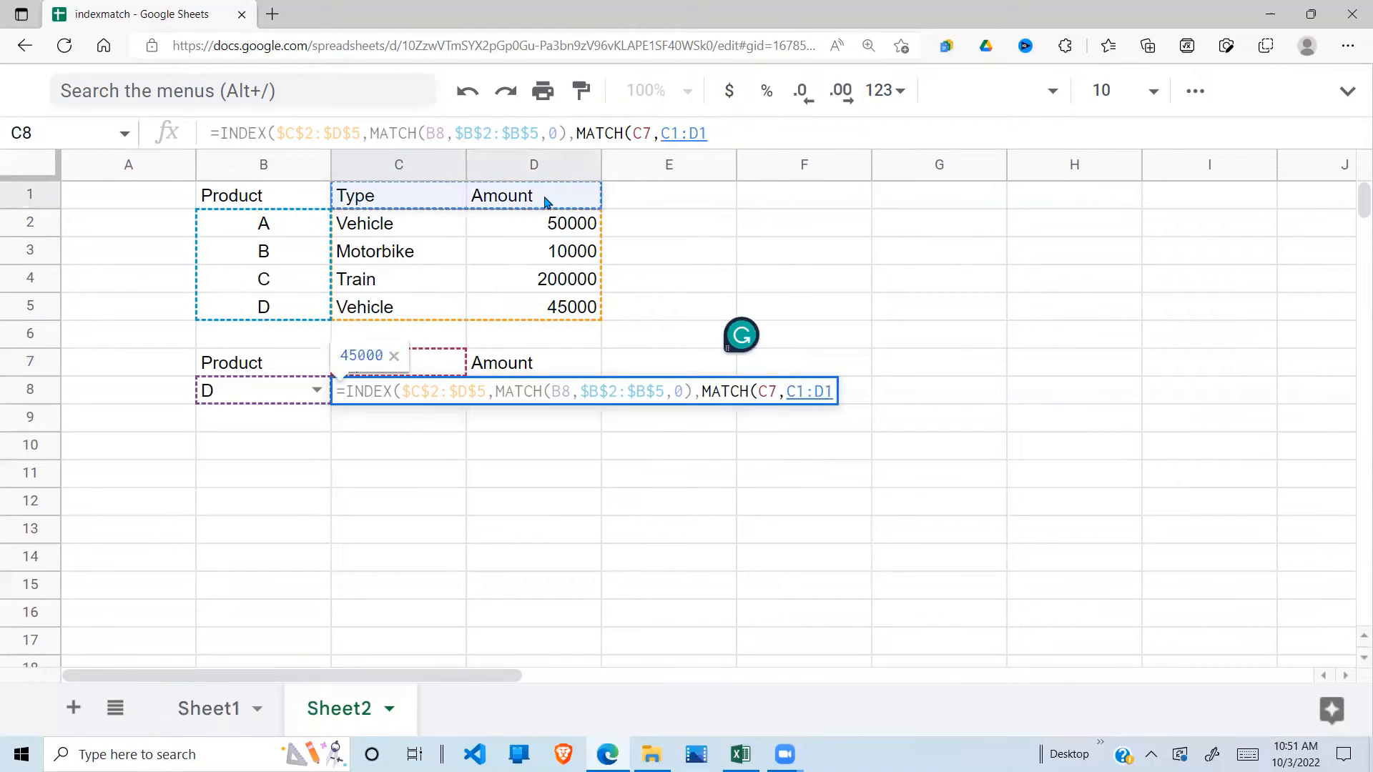
text(,)
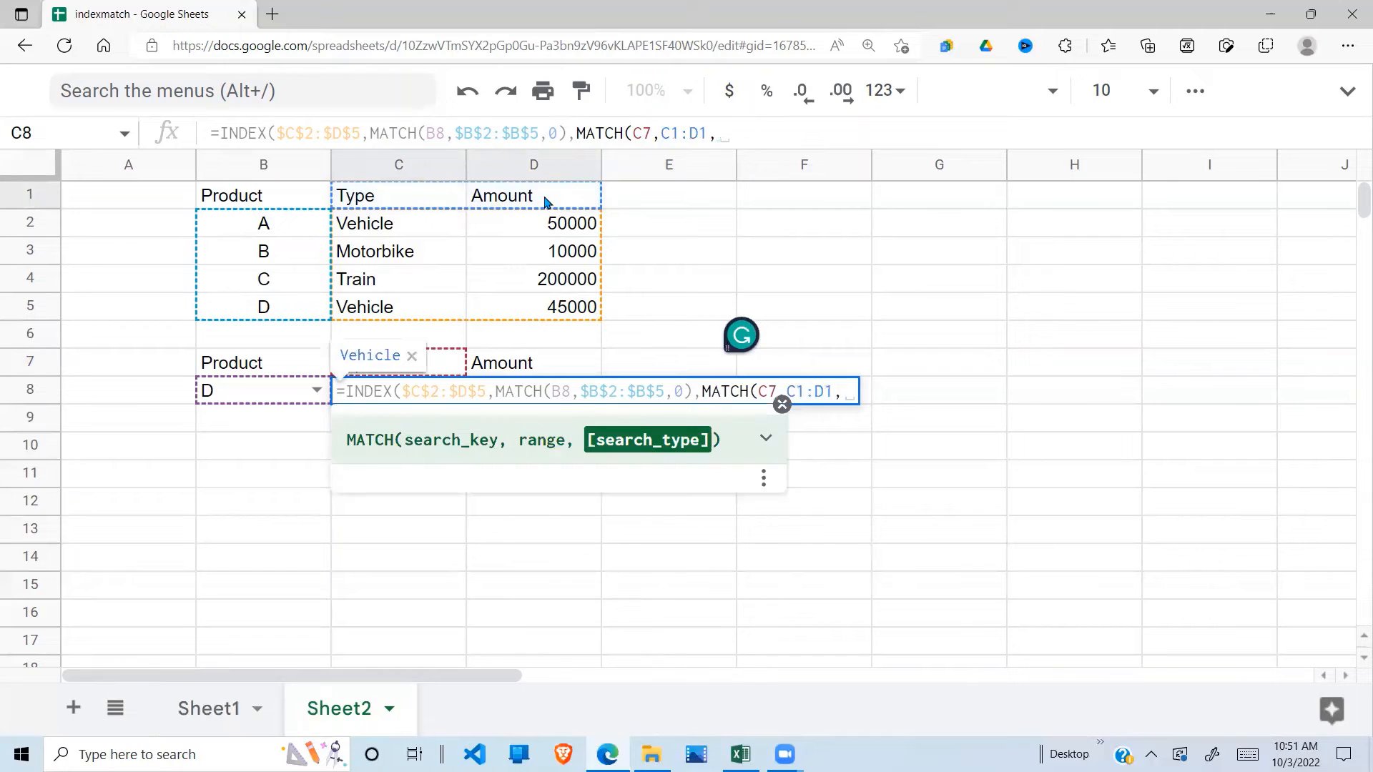
text(0))
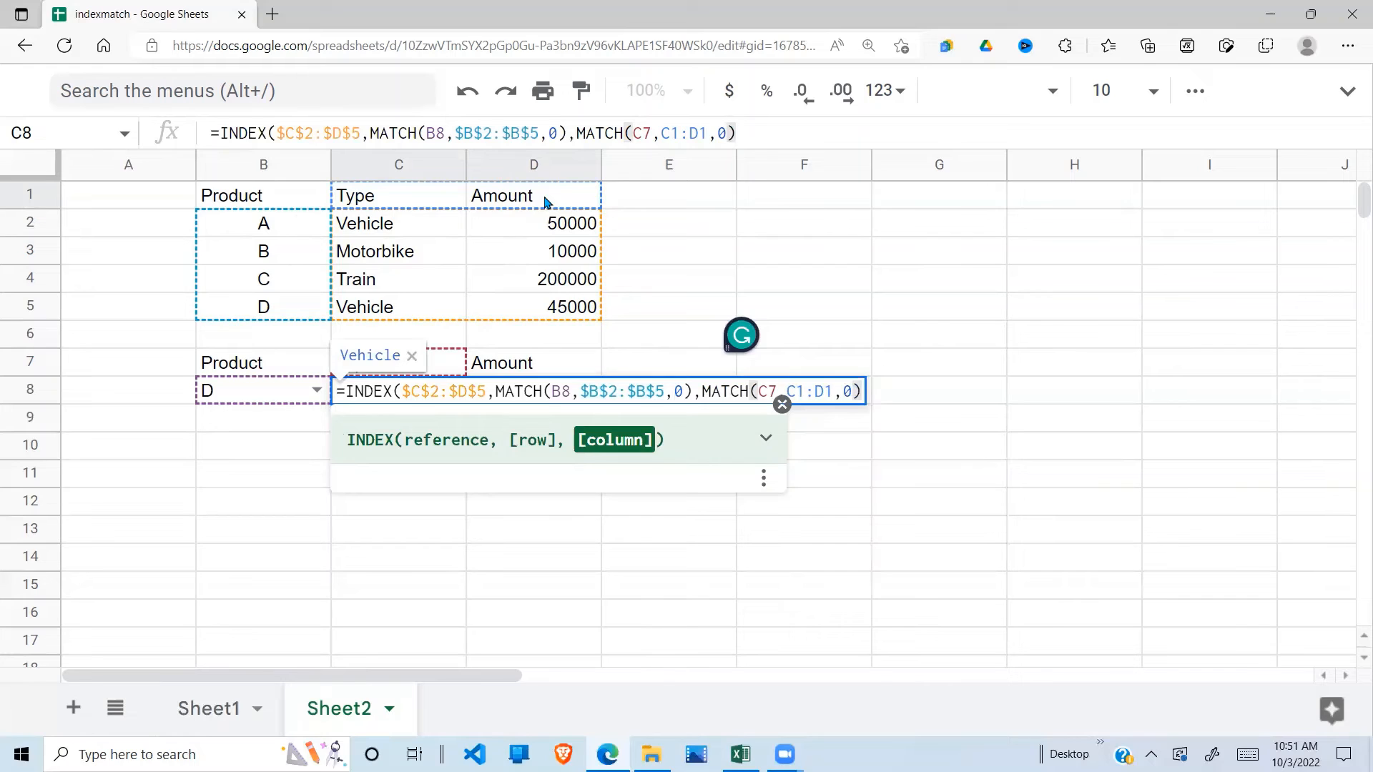
text())
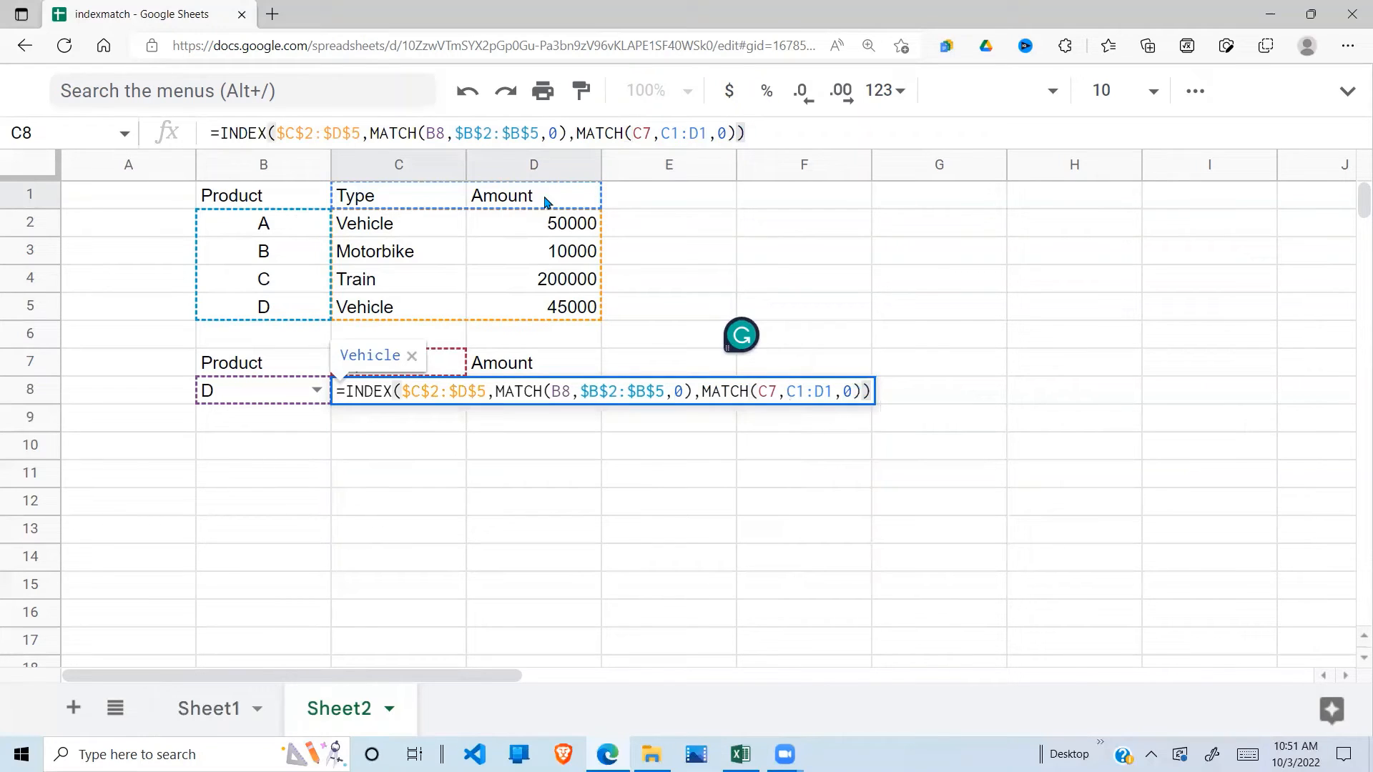
key(Return)
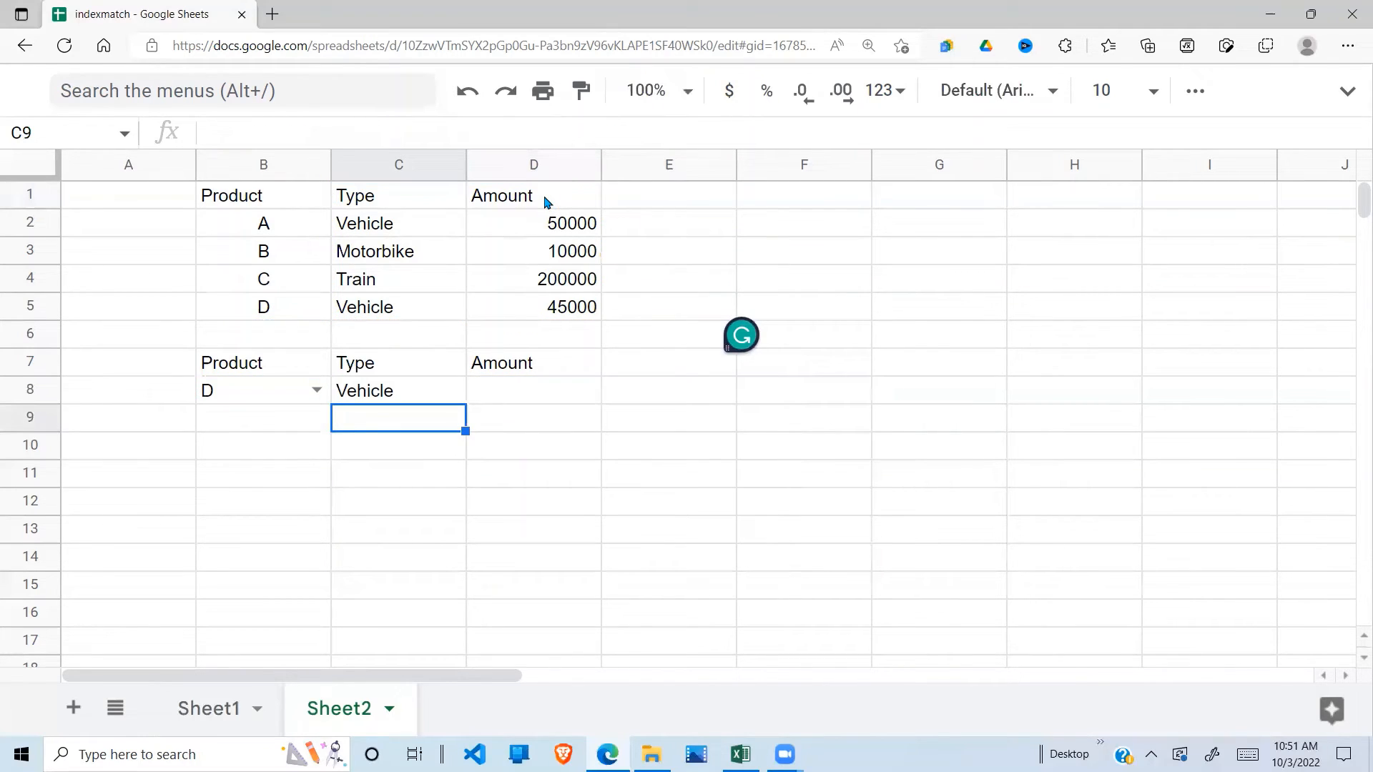
Step: Compare the Type result in C8 with product D's row in the source table
click(286, 309)
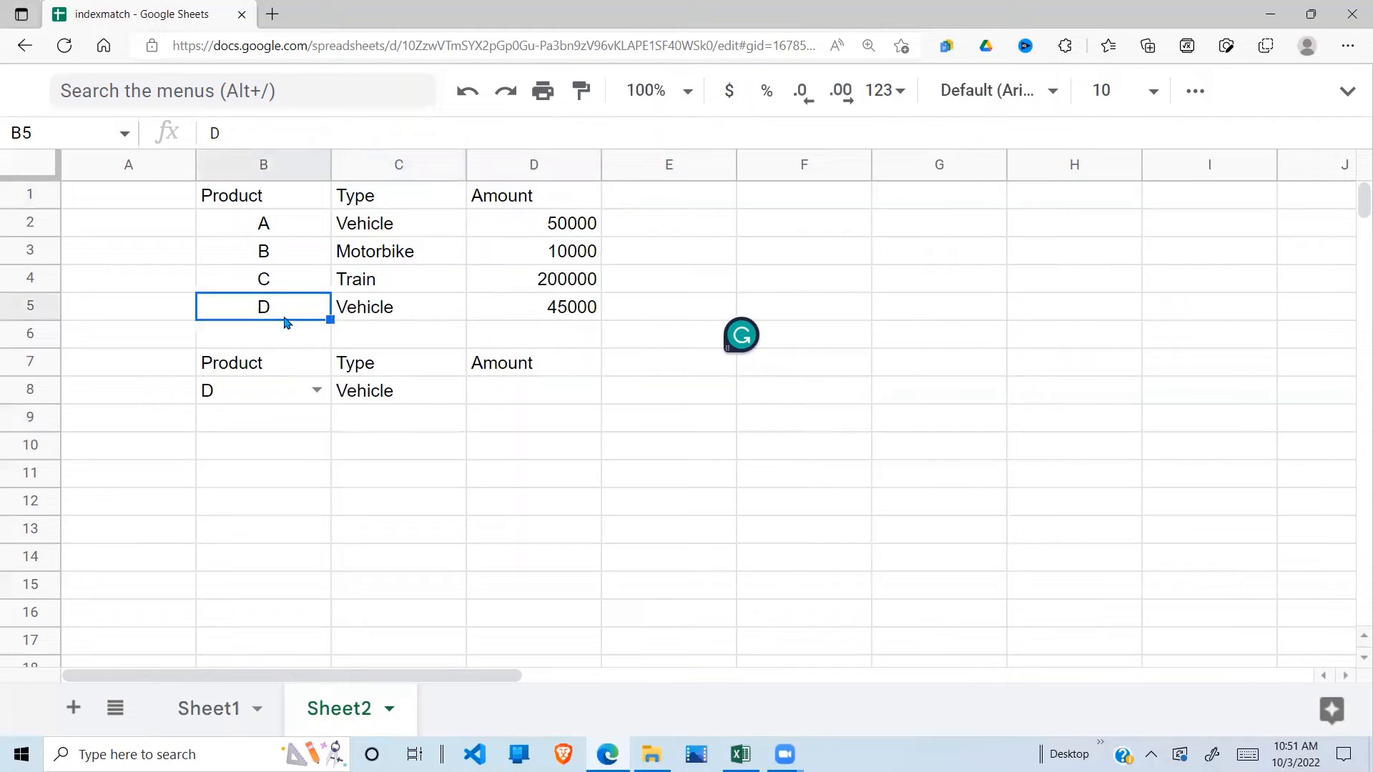
click(365, 314)
click(265, 404)
click(350, 399)
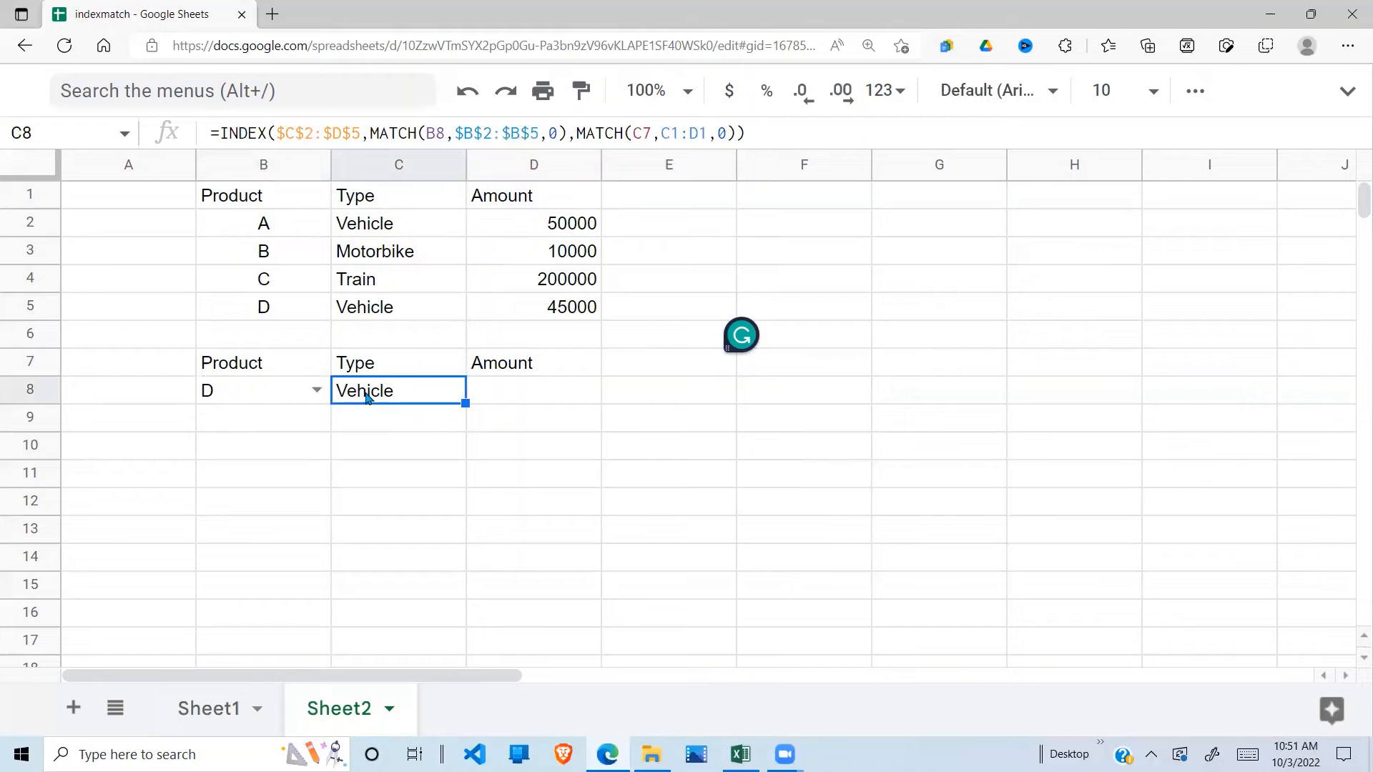
Step: Test the Type formula with product A and with product B selected in B8, checking the type returned in C8 for each
click(317, 392)
click(273, 433)
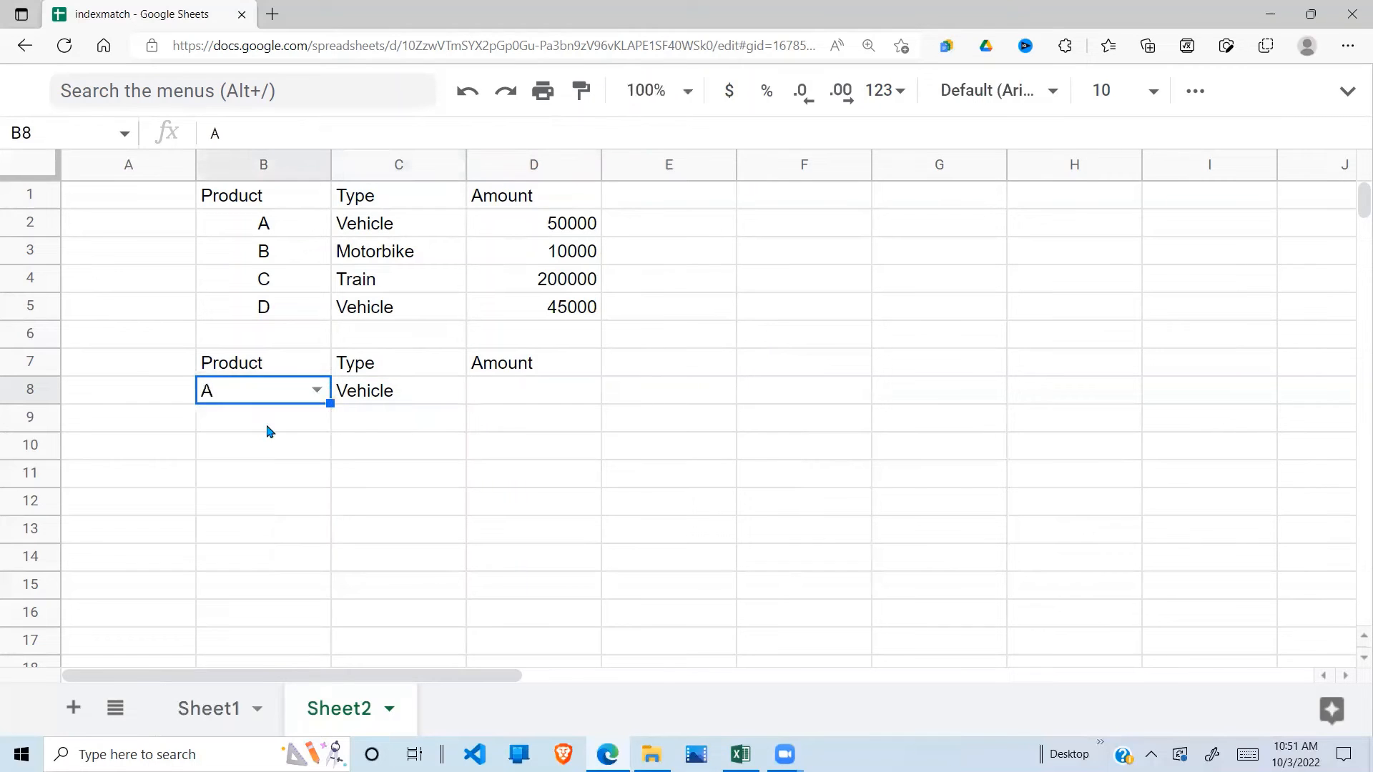
click(370, 395)
click(317, 391)
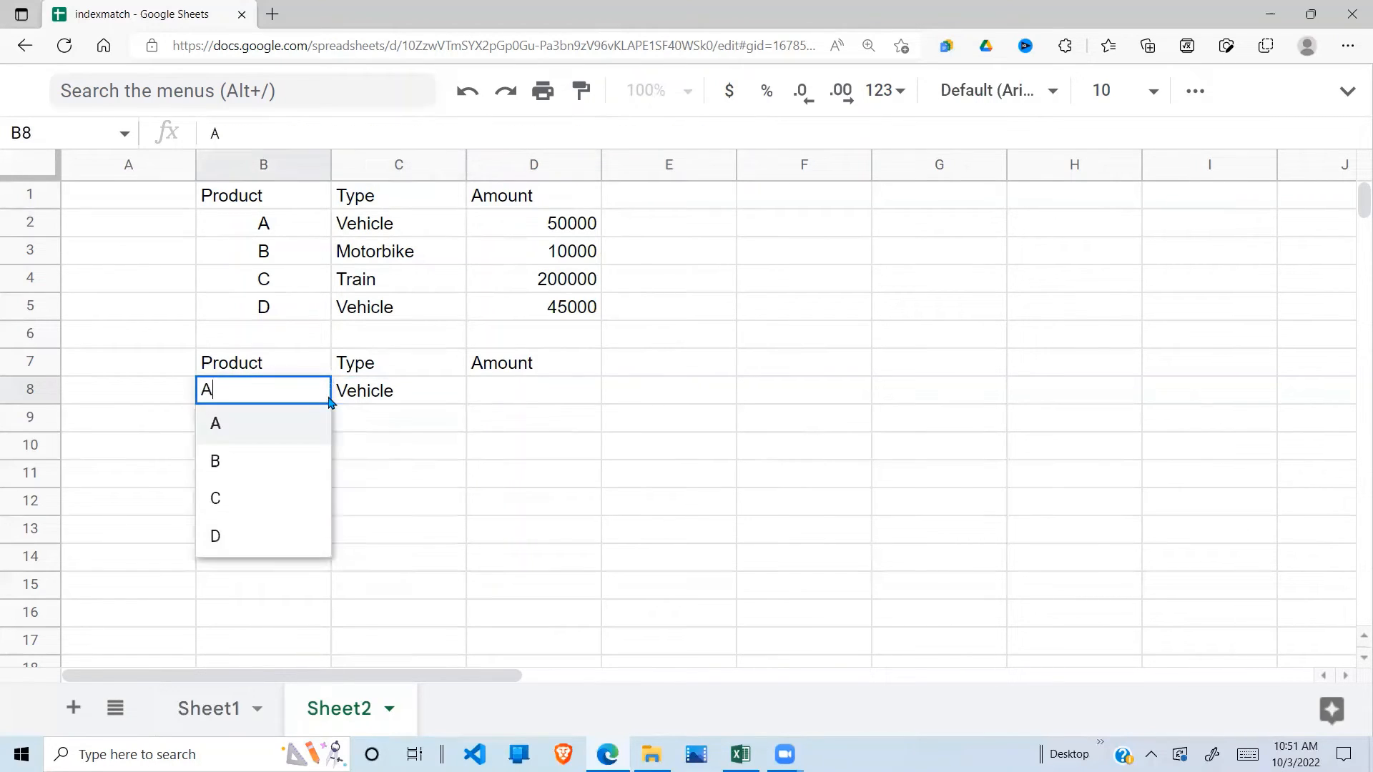
click(262, 455)
click(381, 405)
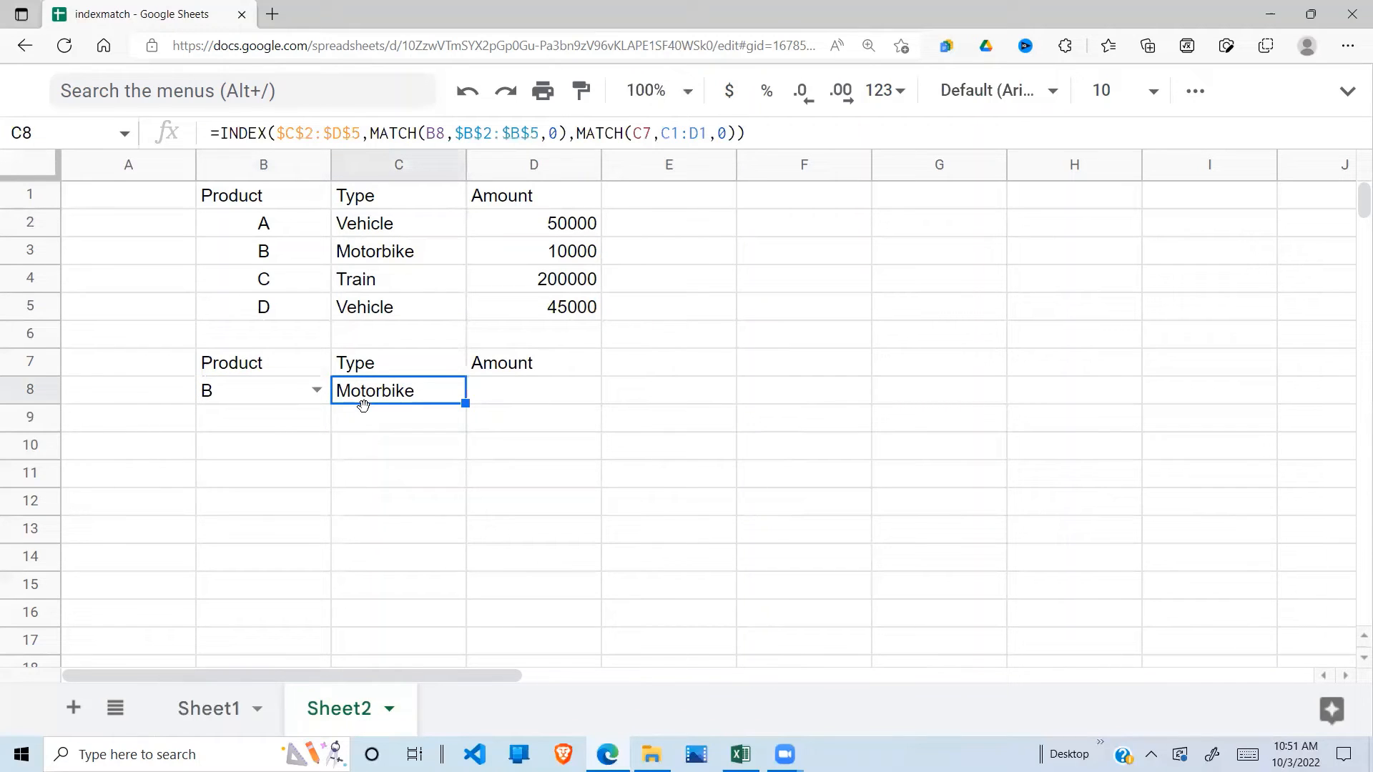
Step: Review the Amount result cell D8, its header D7 and the Type formula in C8
click(518, 401)
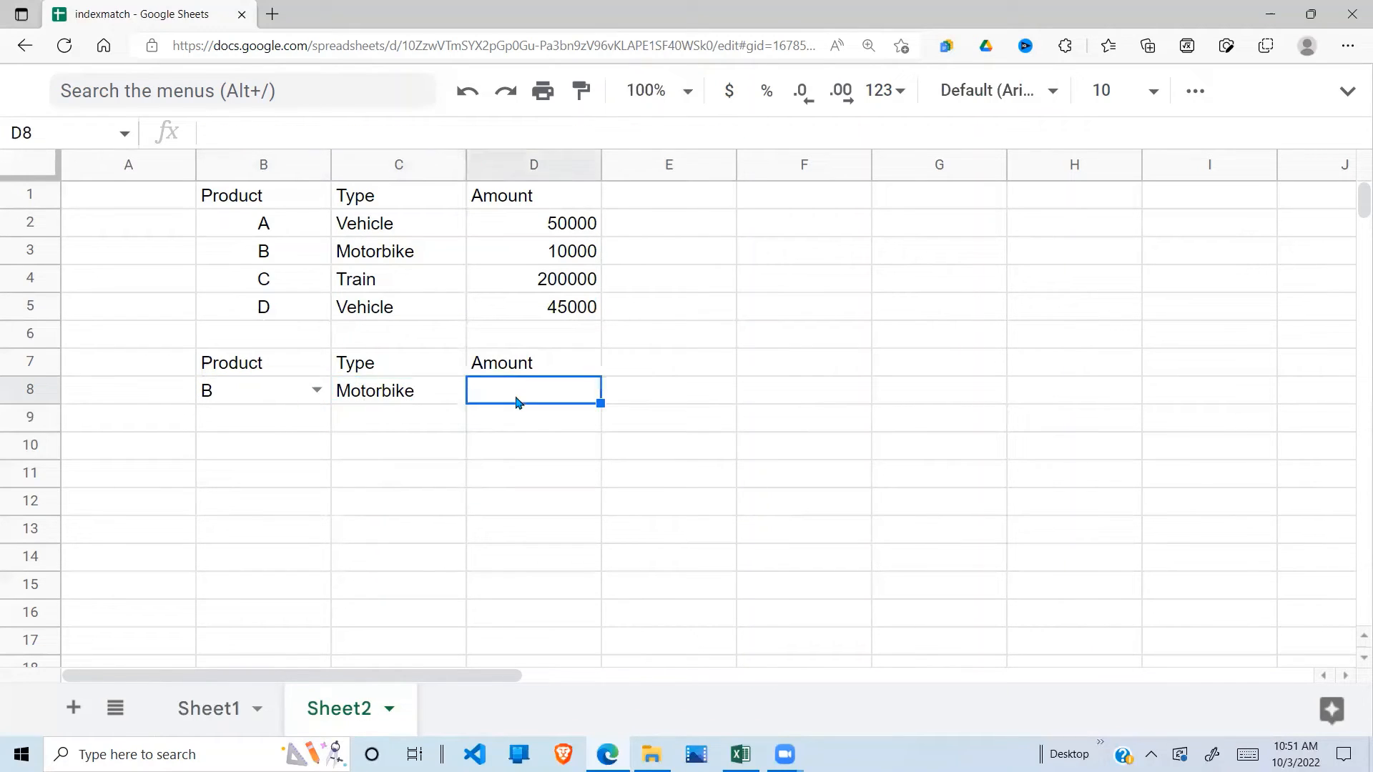
click(385, 392)
click(523, 410)
click(523, 375)
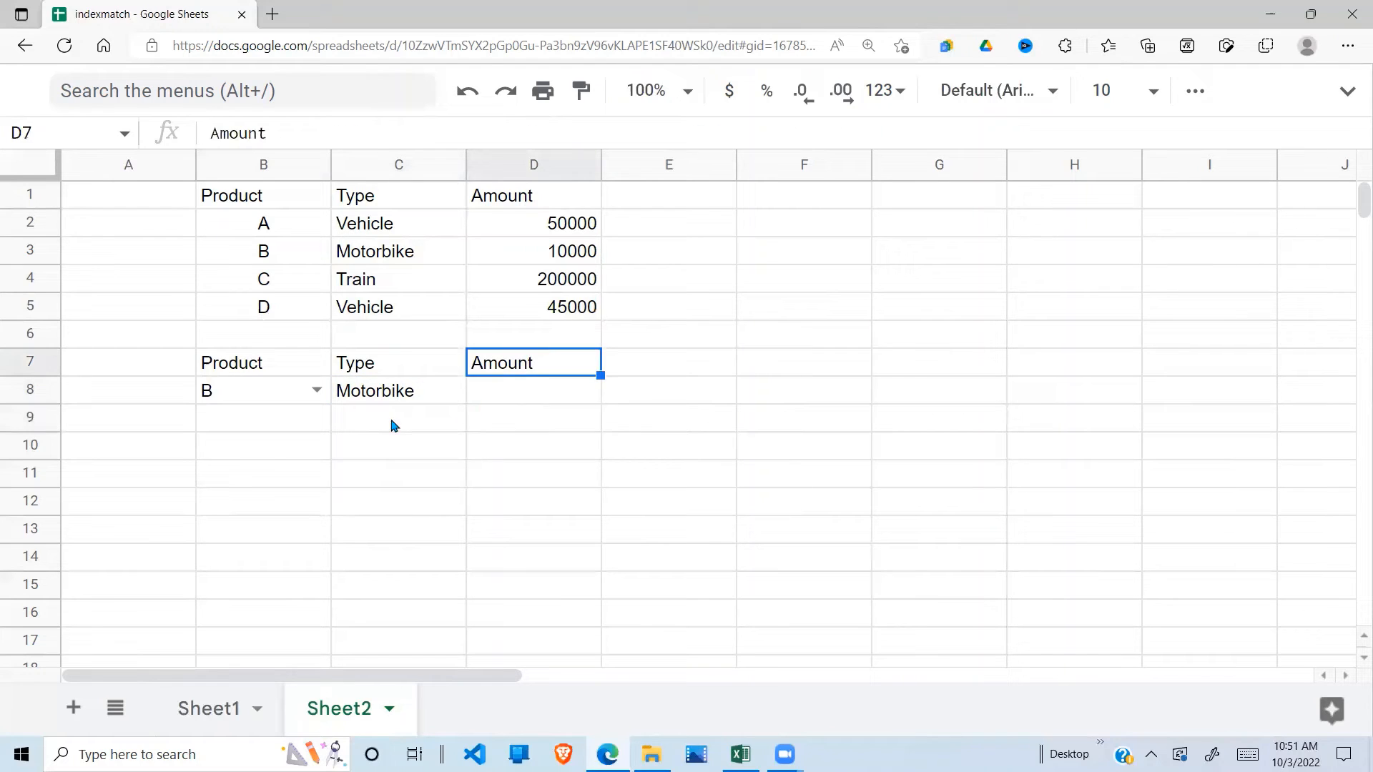
click(495, 398)
click(415, 406)
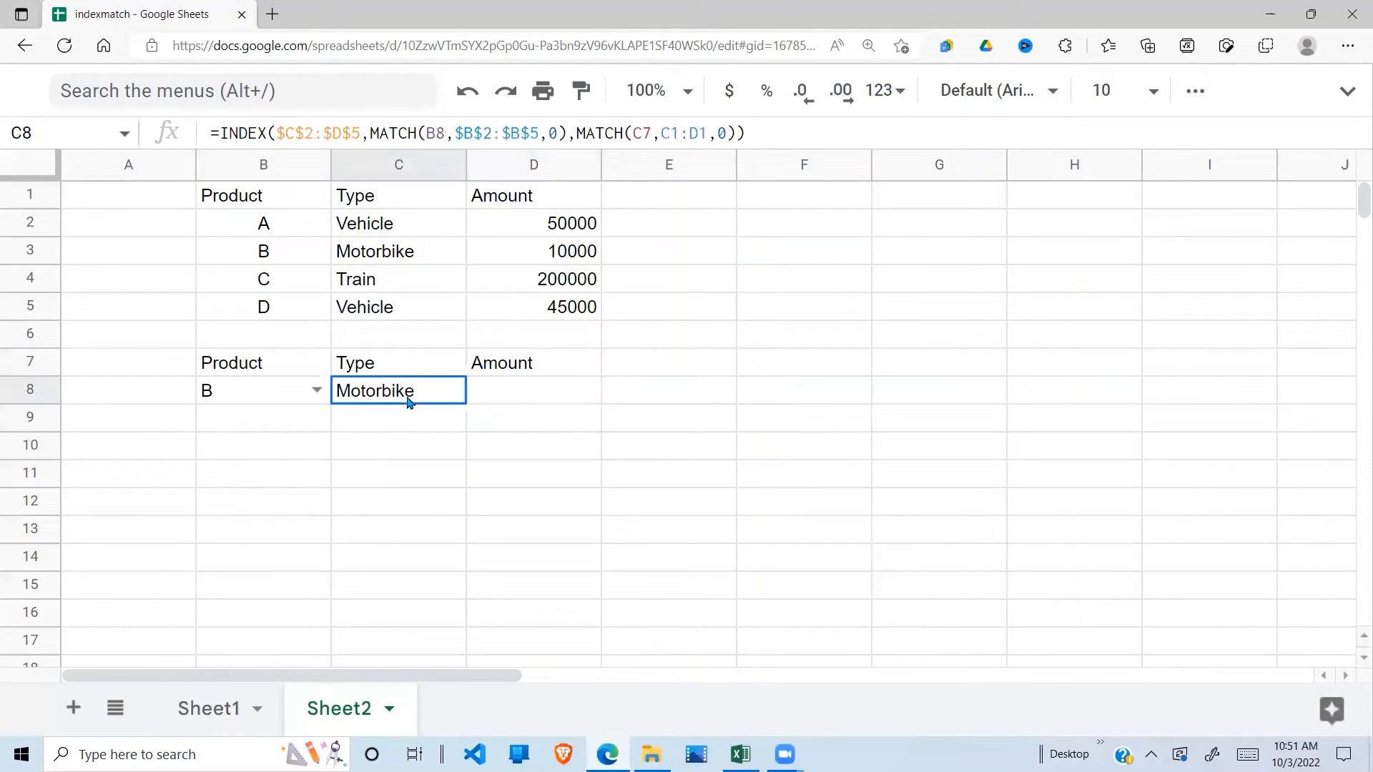
Step: Make the product reference in C8's row MATCH absolute, as $B$8
click(527, 401)
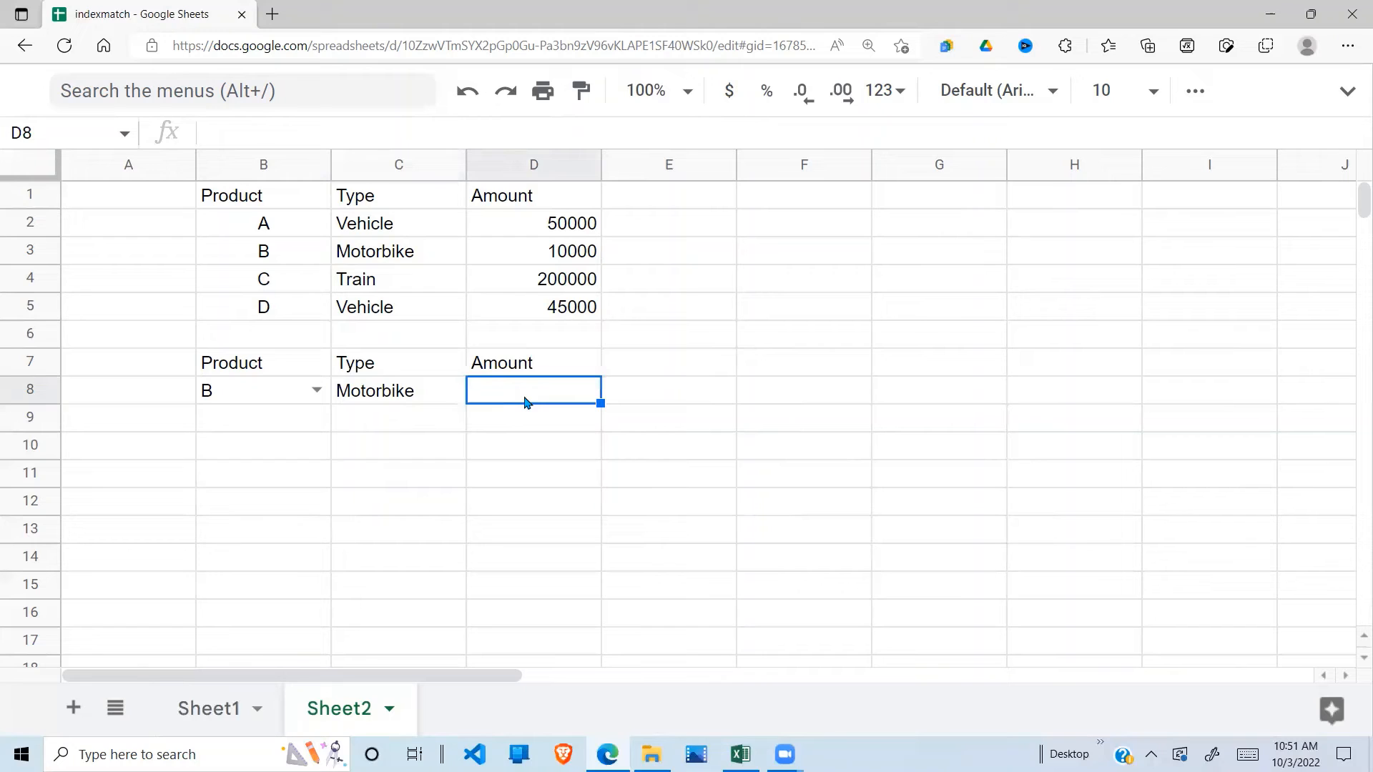
click(394, 392)
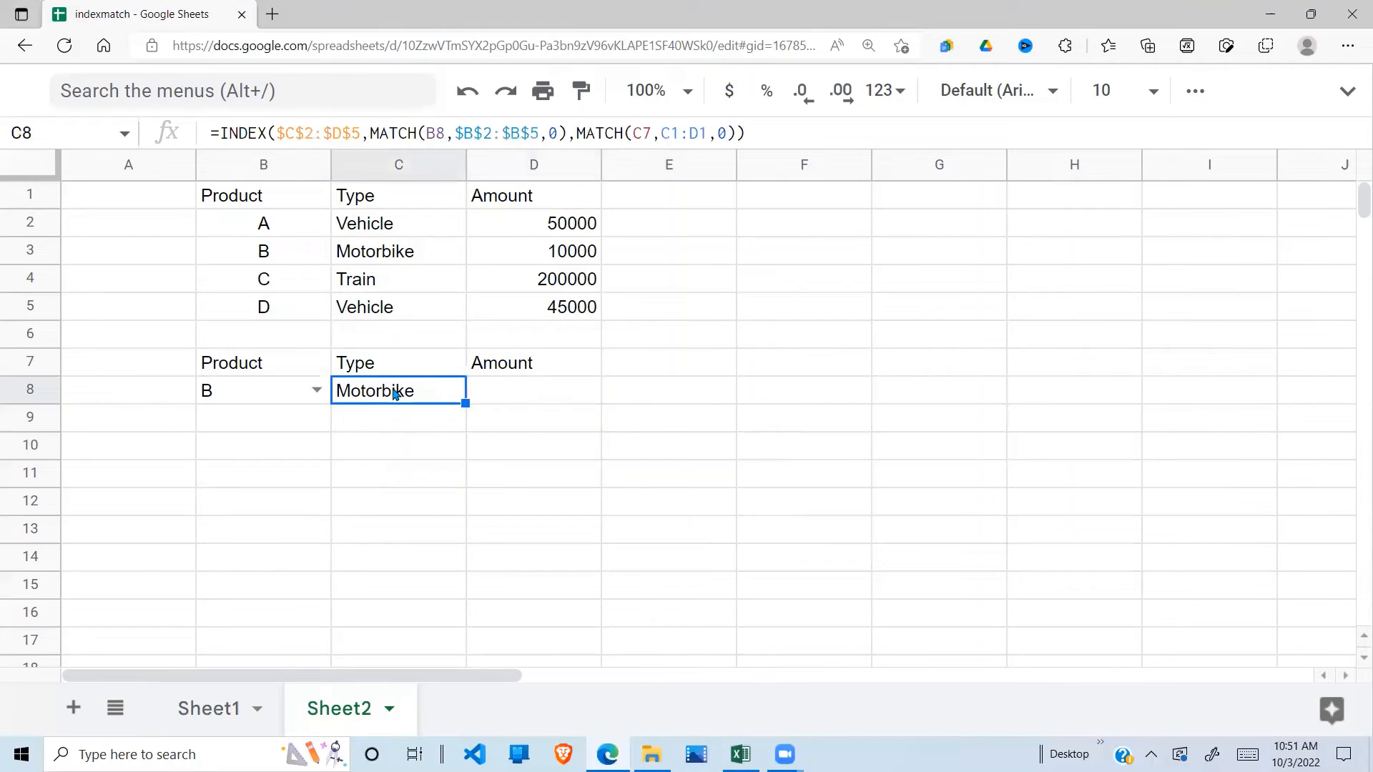
double_click(394, 392)
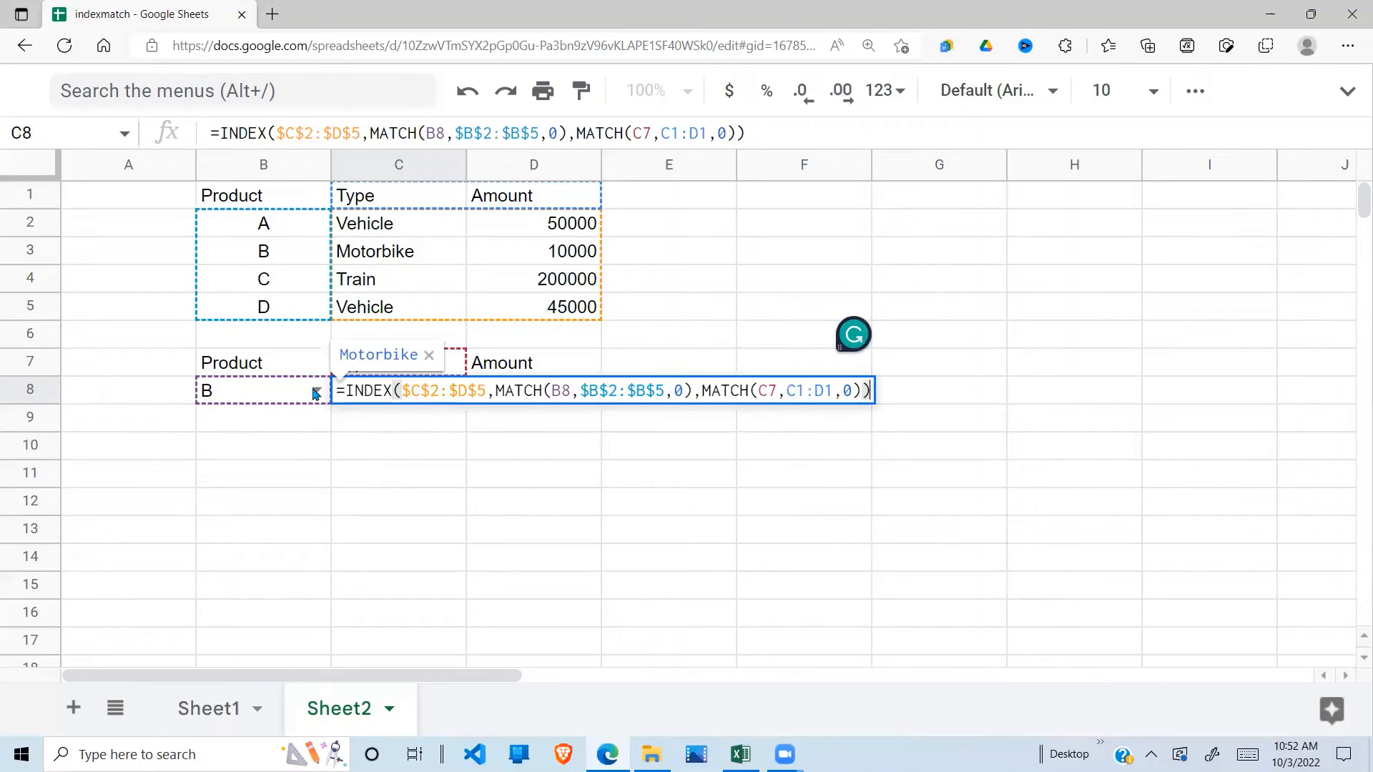
click(562, 392)
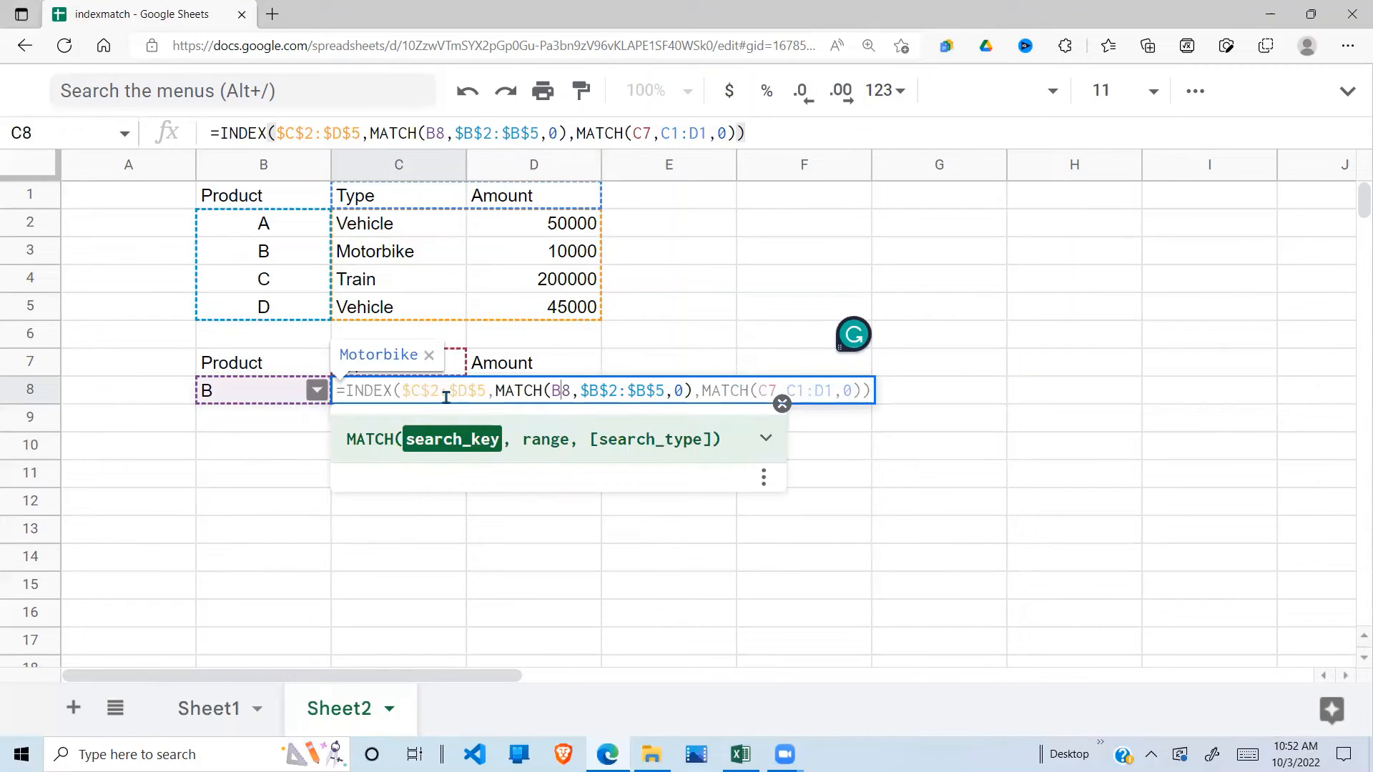
key(F4)
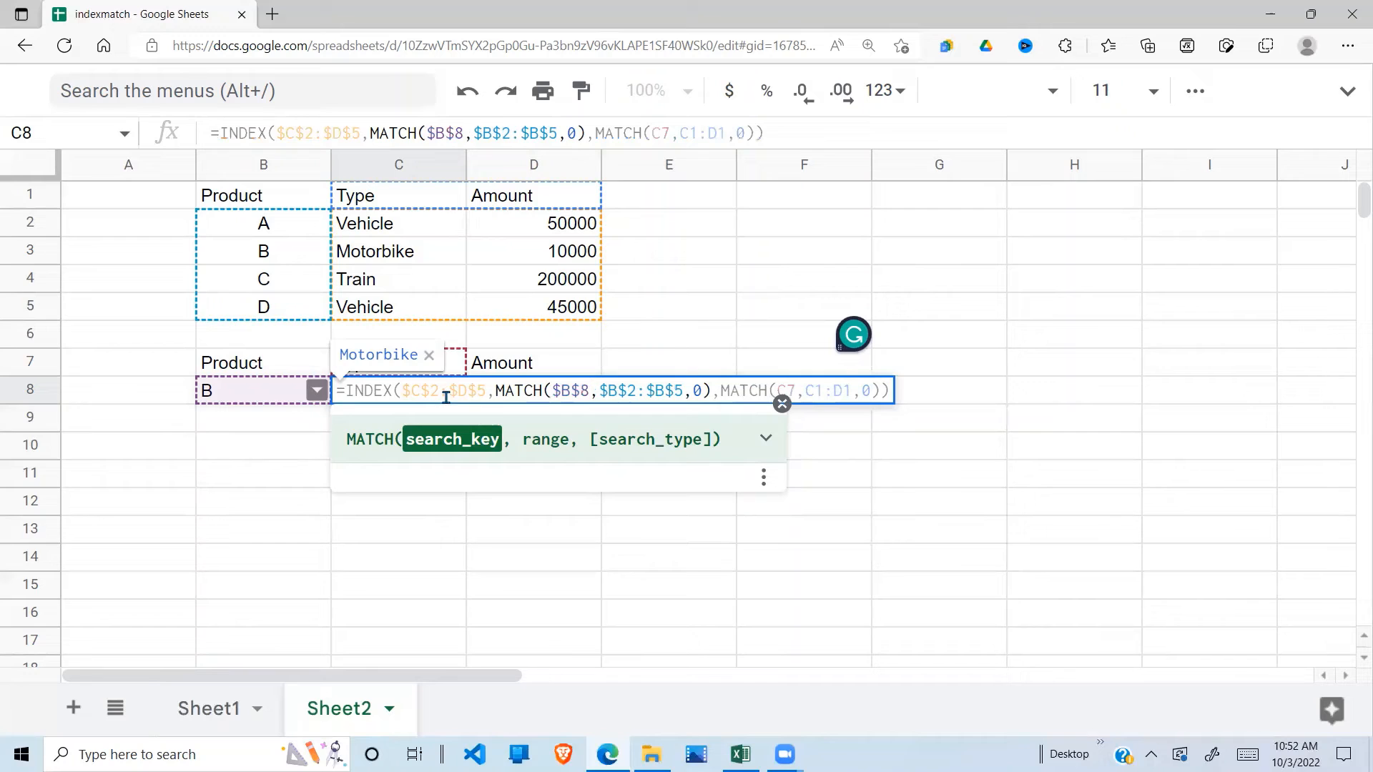
key(Return)
Step: Try filling the Type formula from C8 down into C9, and clear C9 again
click(450, 394)
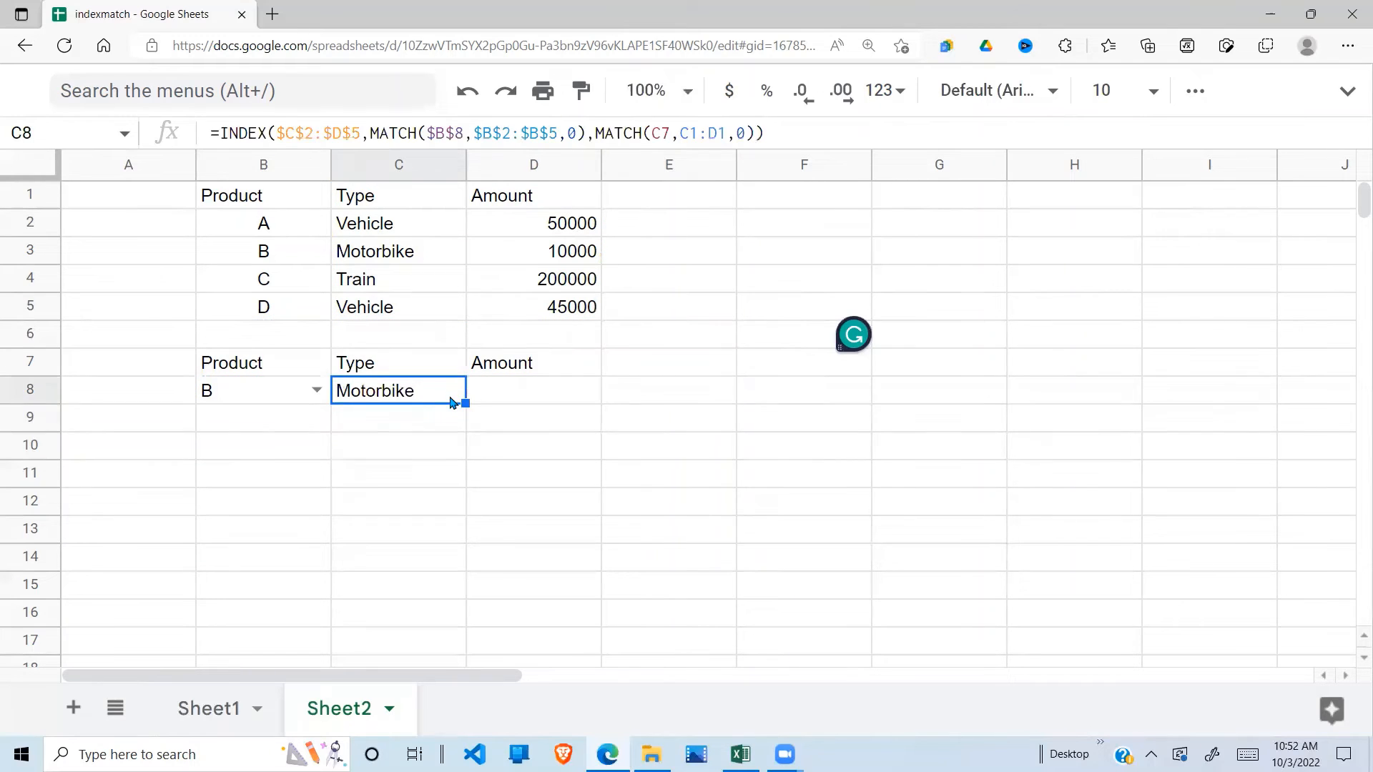
drag(465, 401, 444, 432)
click(357, 503)
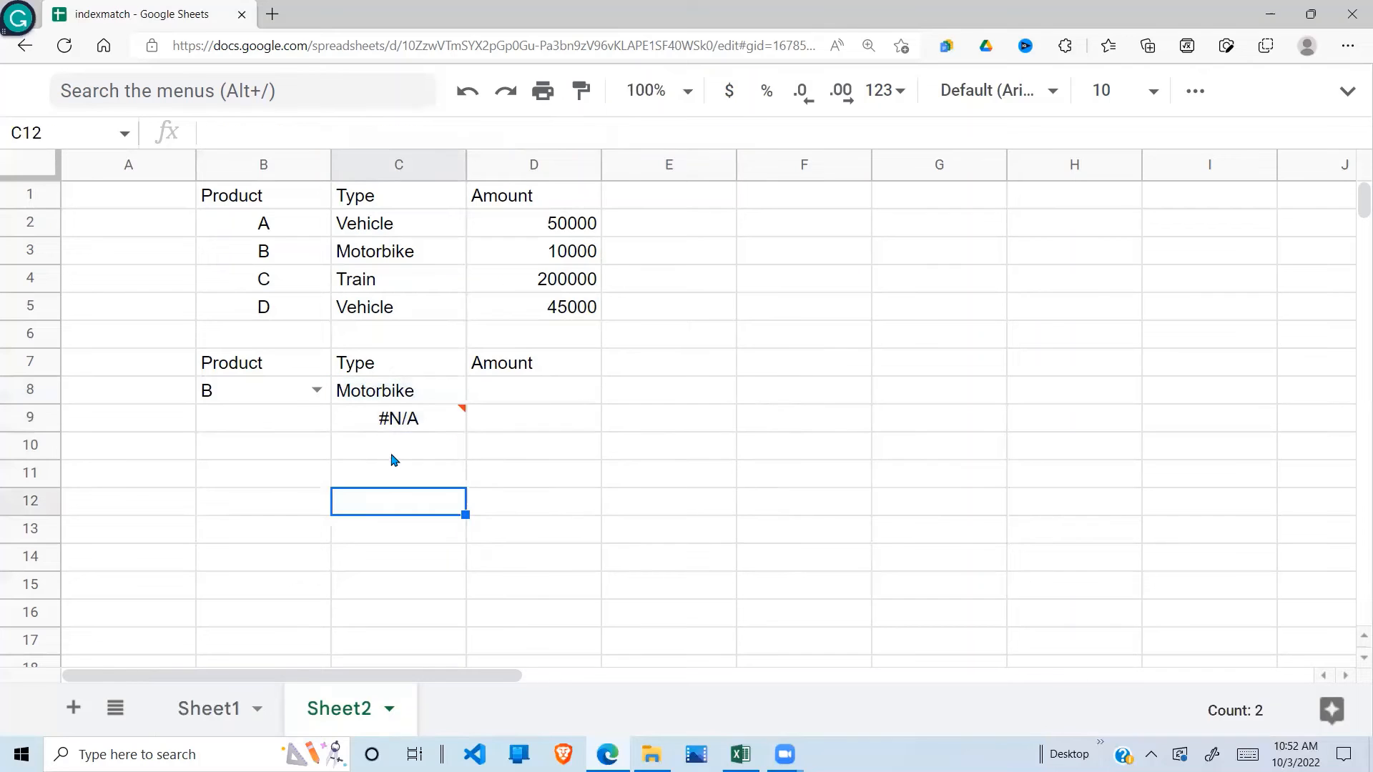
click(415, 428)
key(Delete)
click(429, 444)
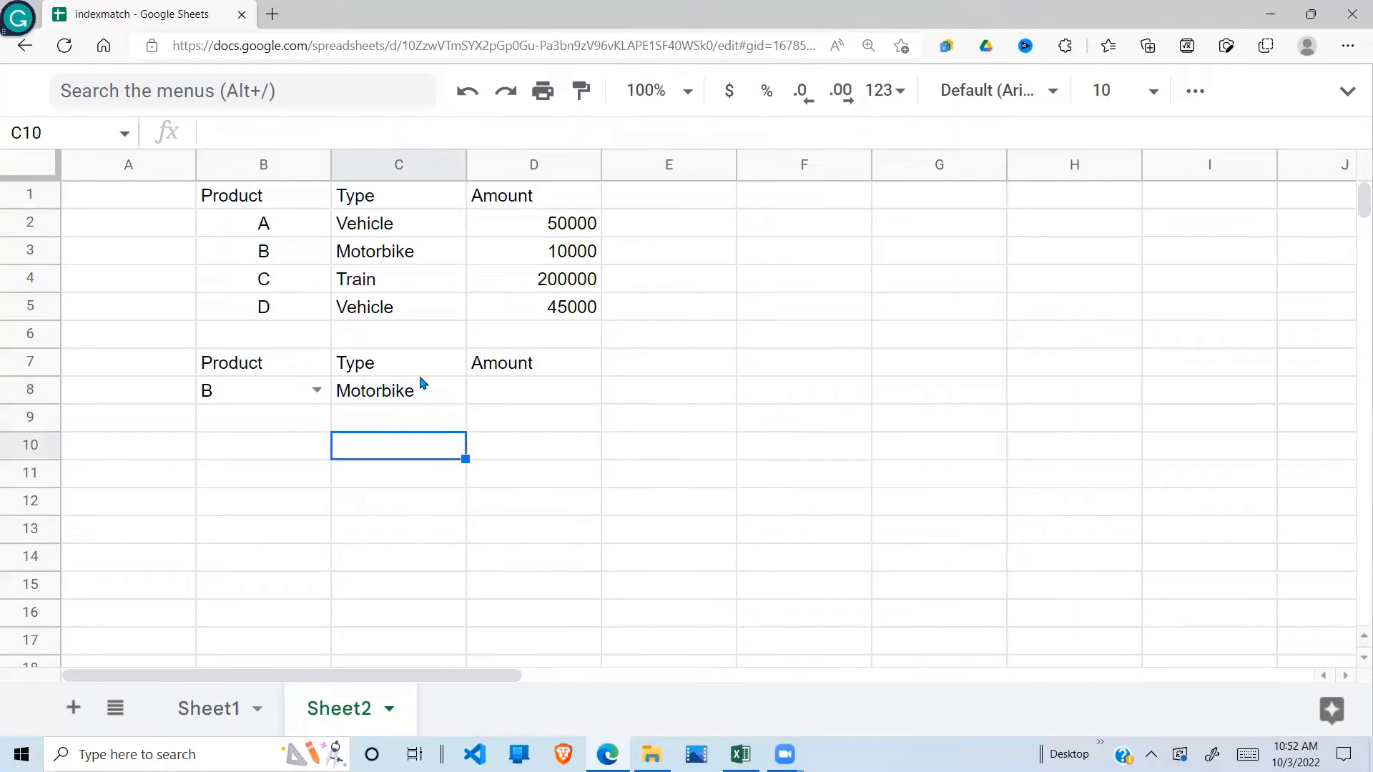
Step: Try filling the Type formula from C8 across into the Amount cell D8, and clear D8 again
click(414, 399)
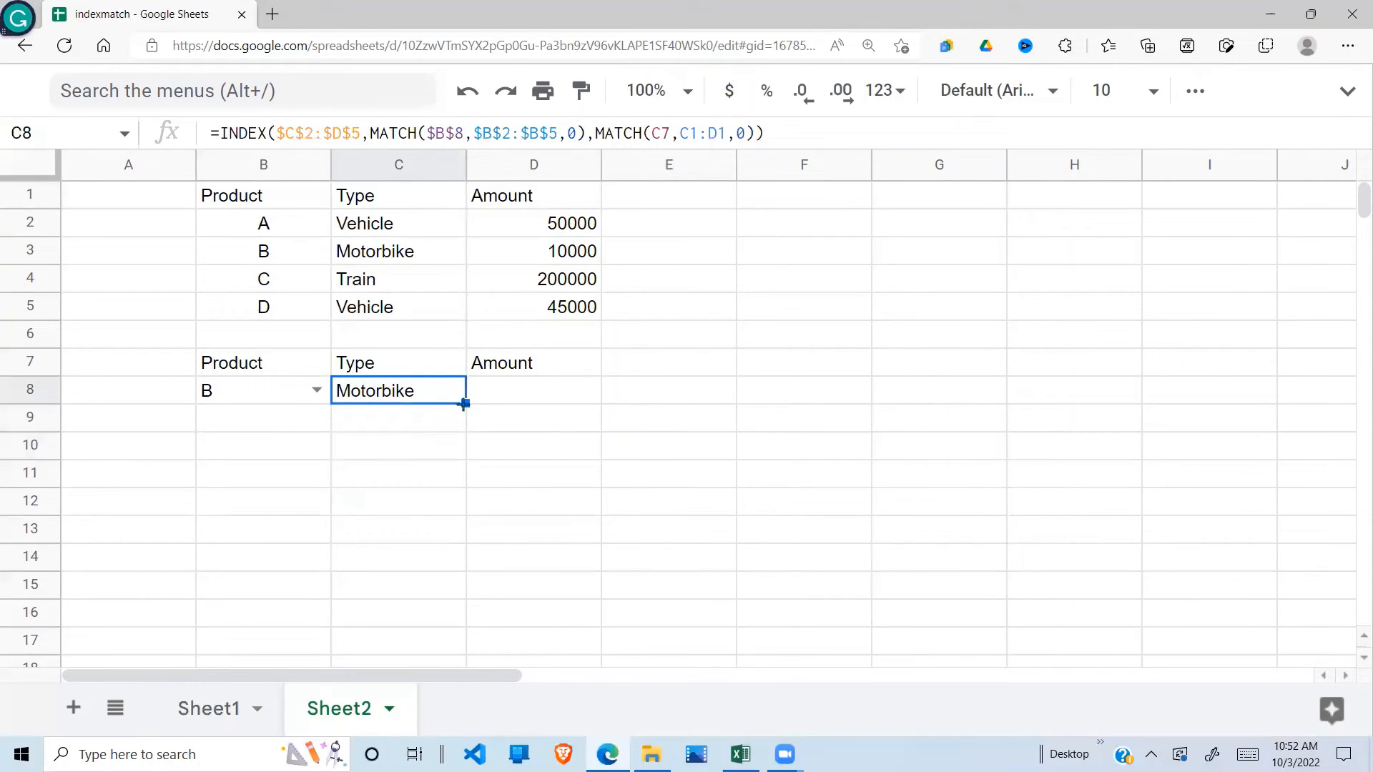
drag(465, 402, 568, 391)
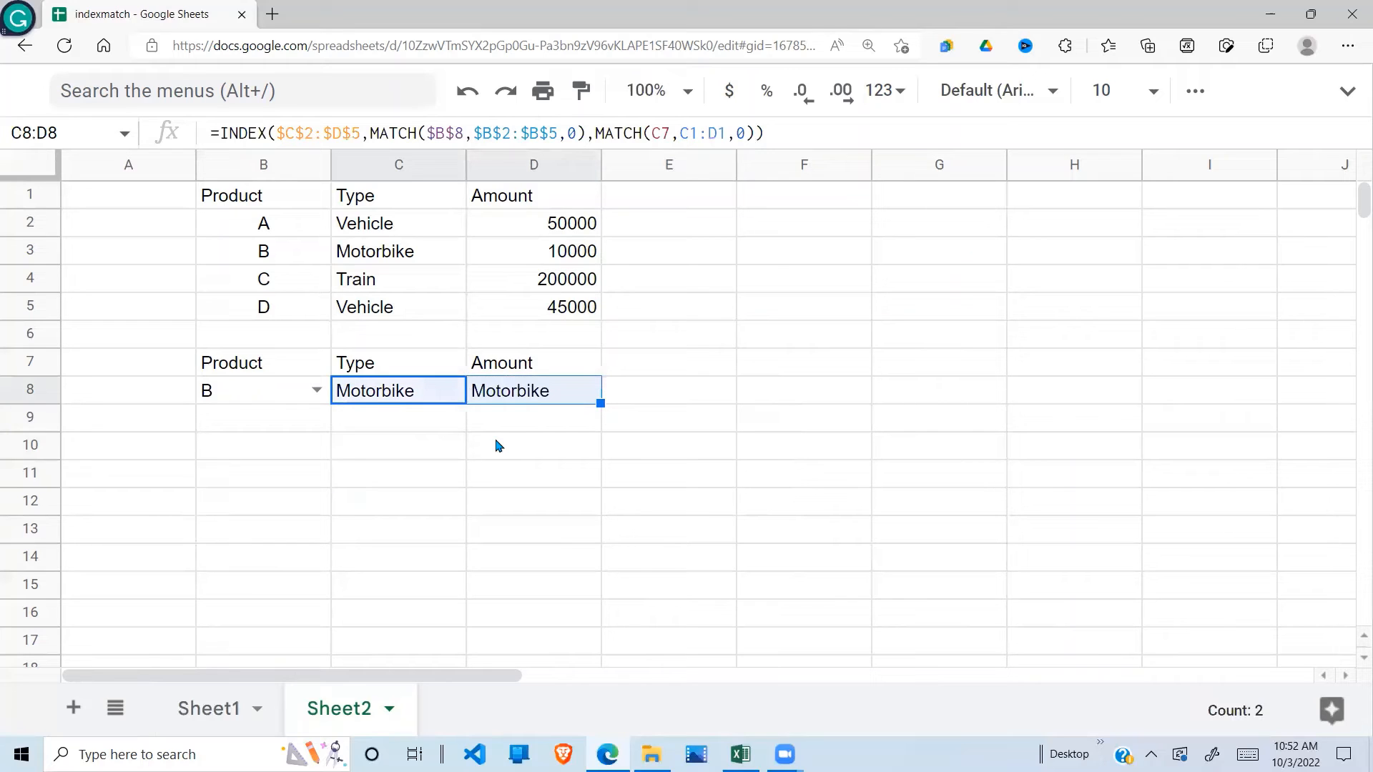
click(498, 445)
click(522, 393)
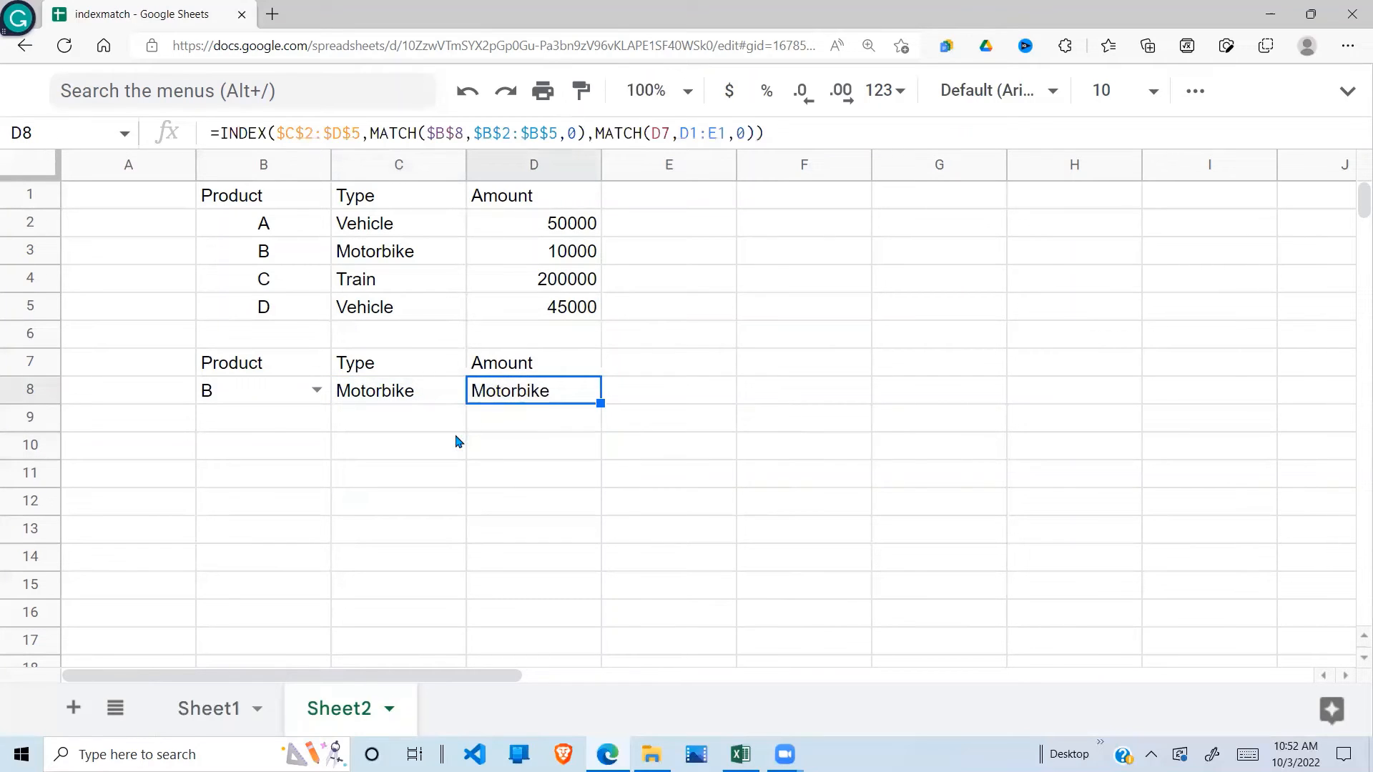
key(Delete)
Step: Look over the Type formula in C8 and enter =INDEX(C2:D5,2,2) in the Amount cell D8
click(406, 402)
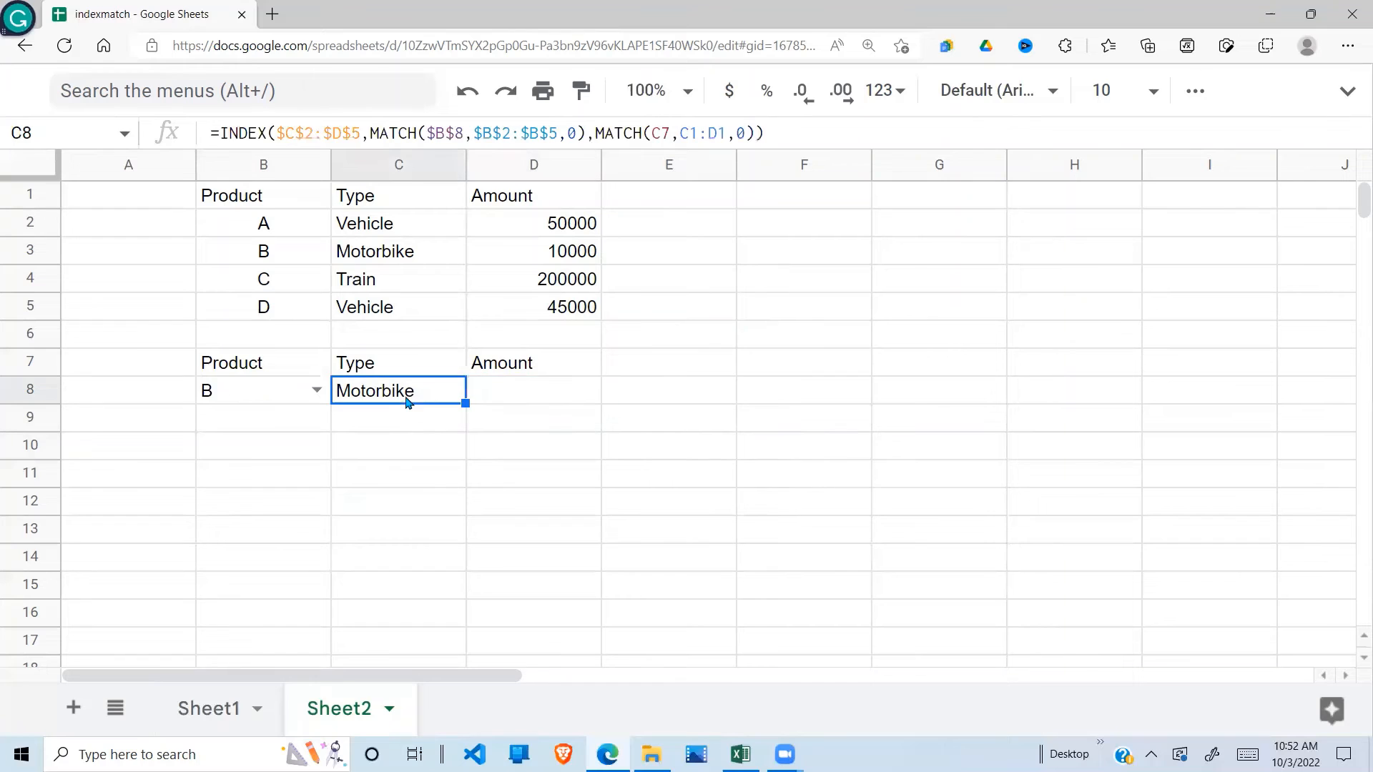
double_click(418, 402)
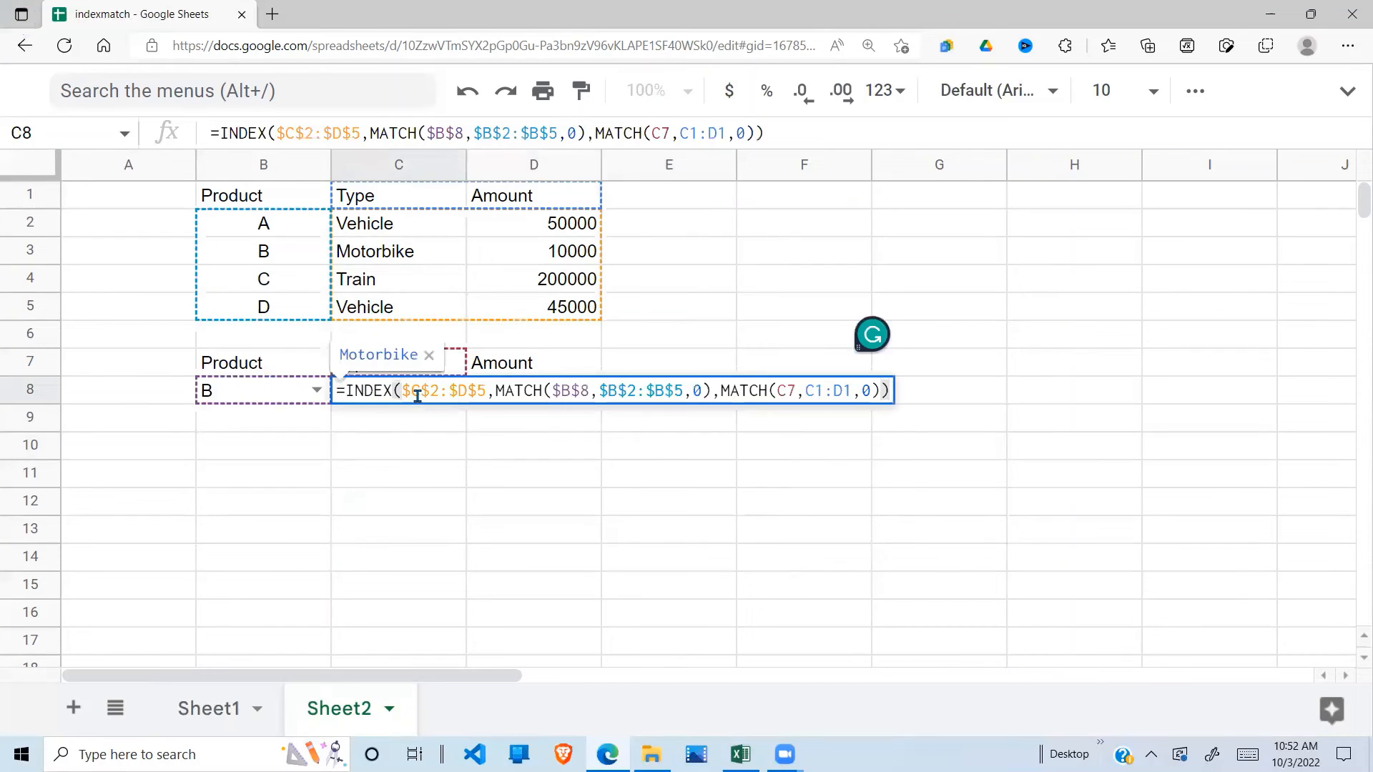
click(420, 422)
click(498, 390)
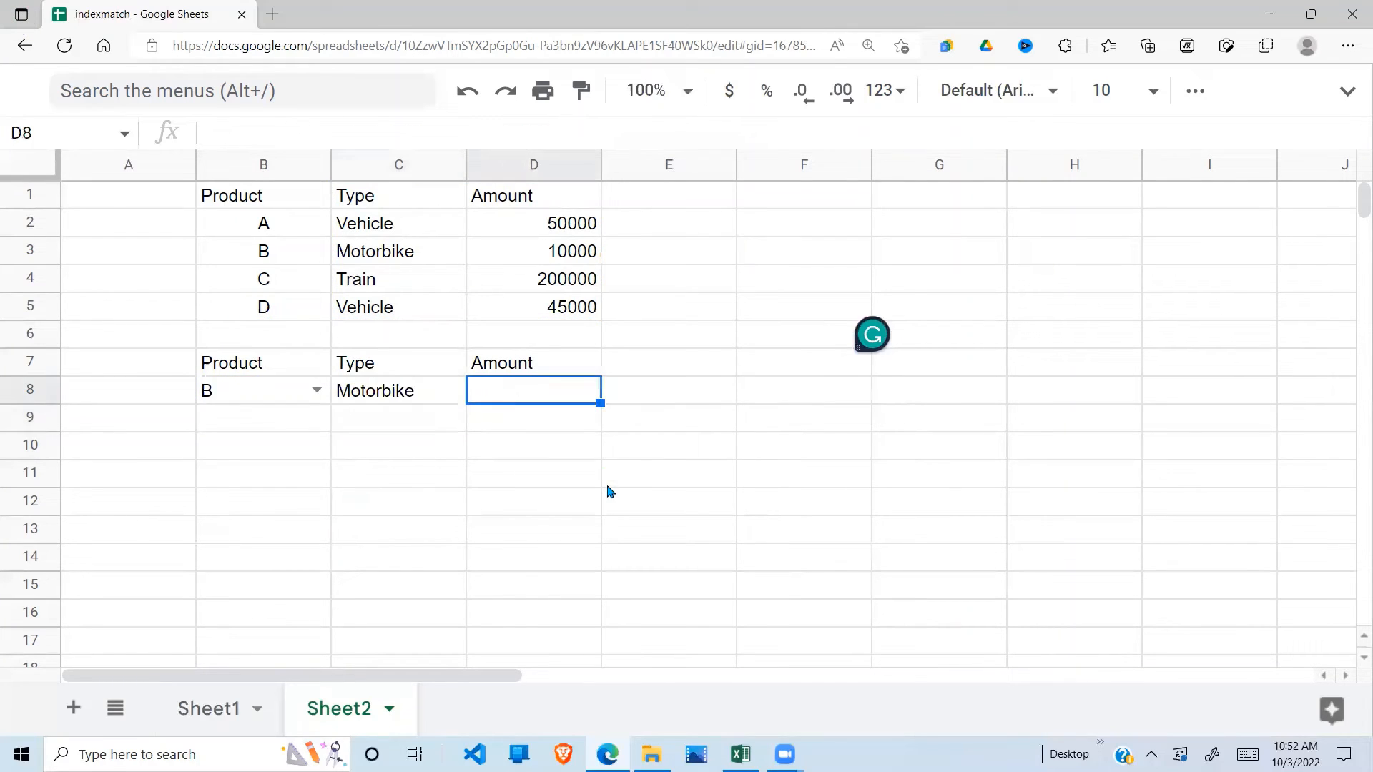
text(=I)
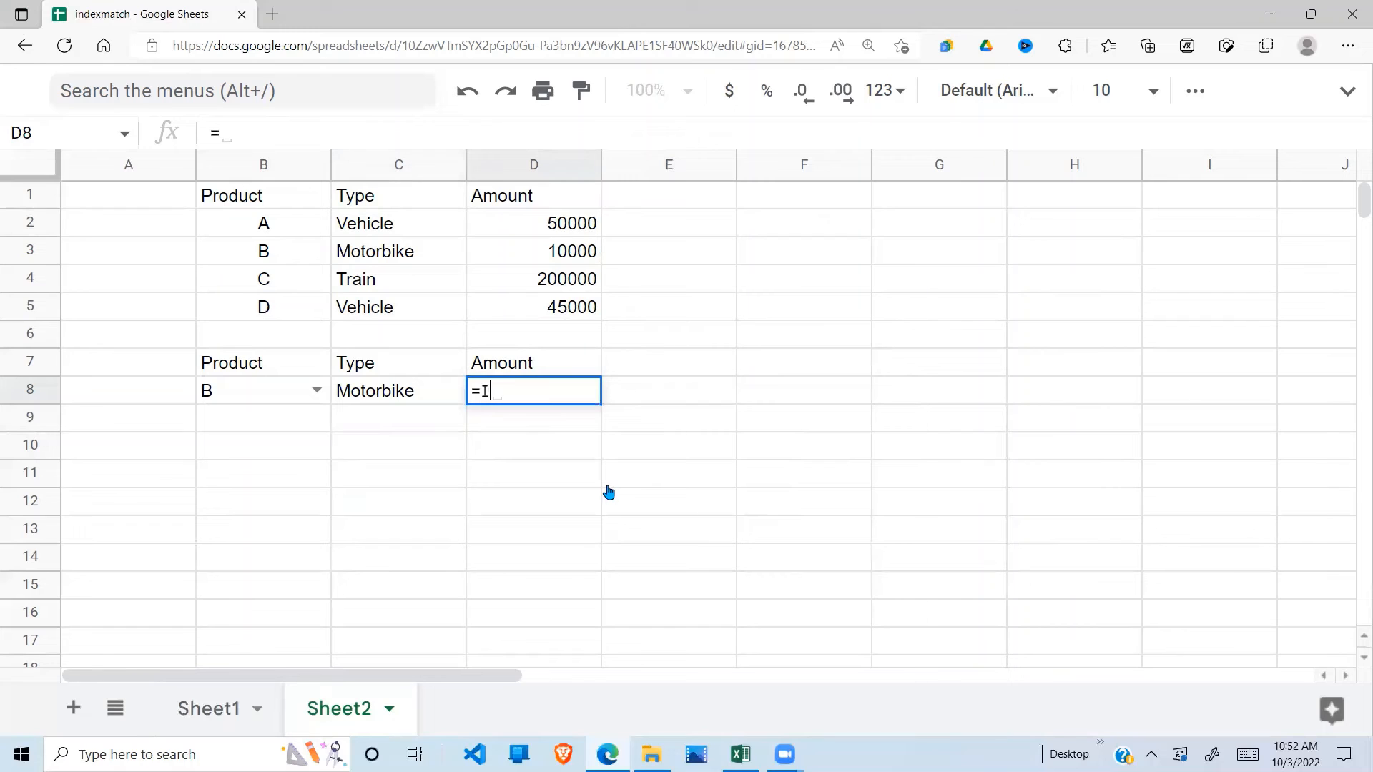
text(NDEX()
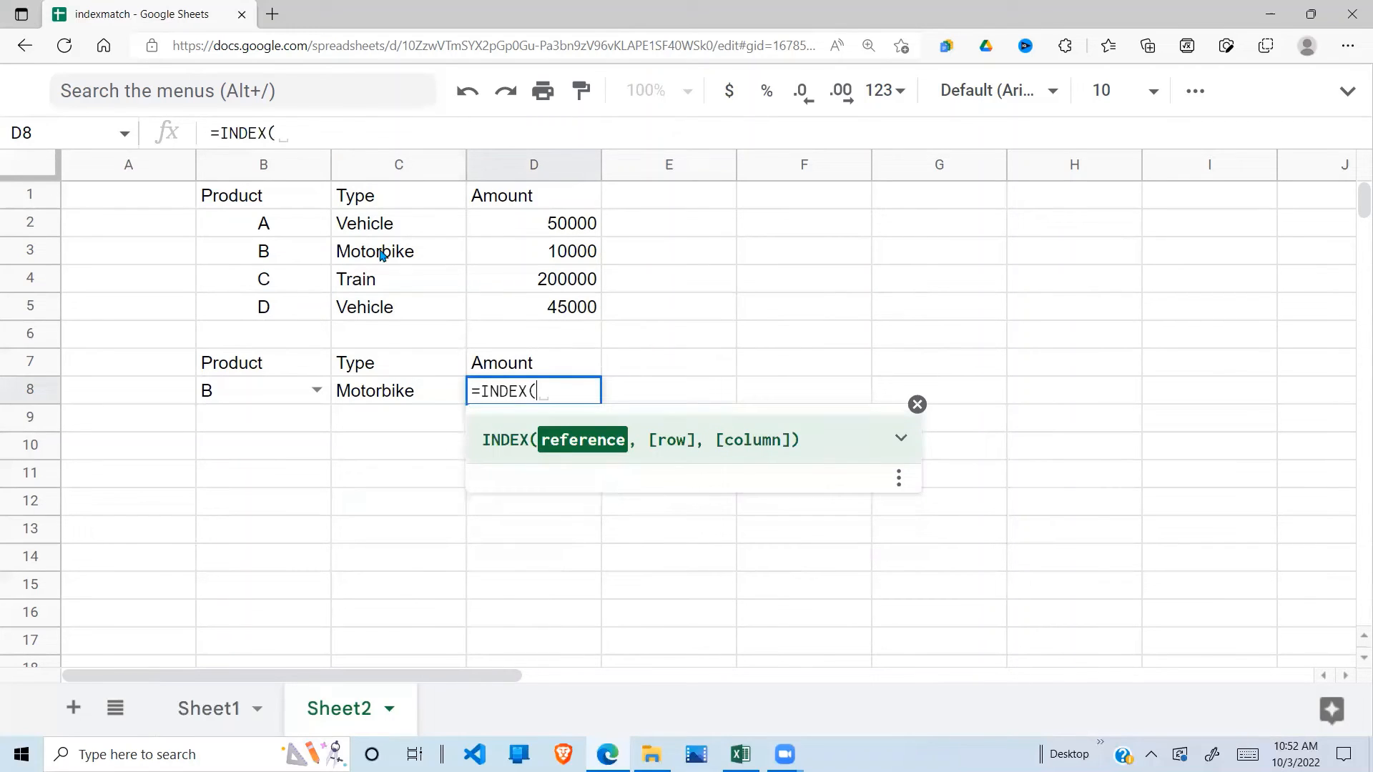
drag(376, 235, 545, 317)
text(,2)
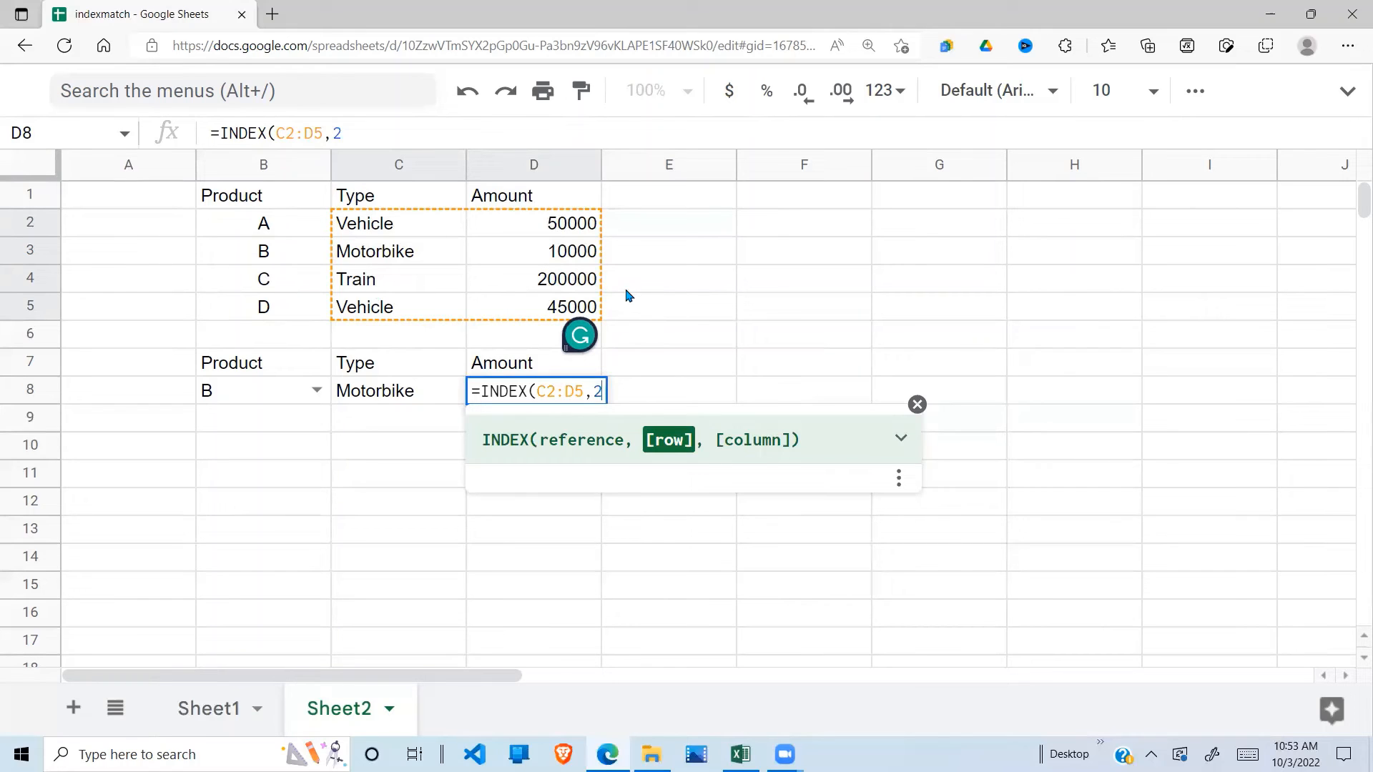
text(,)
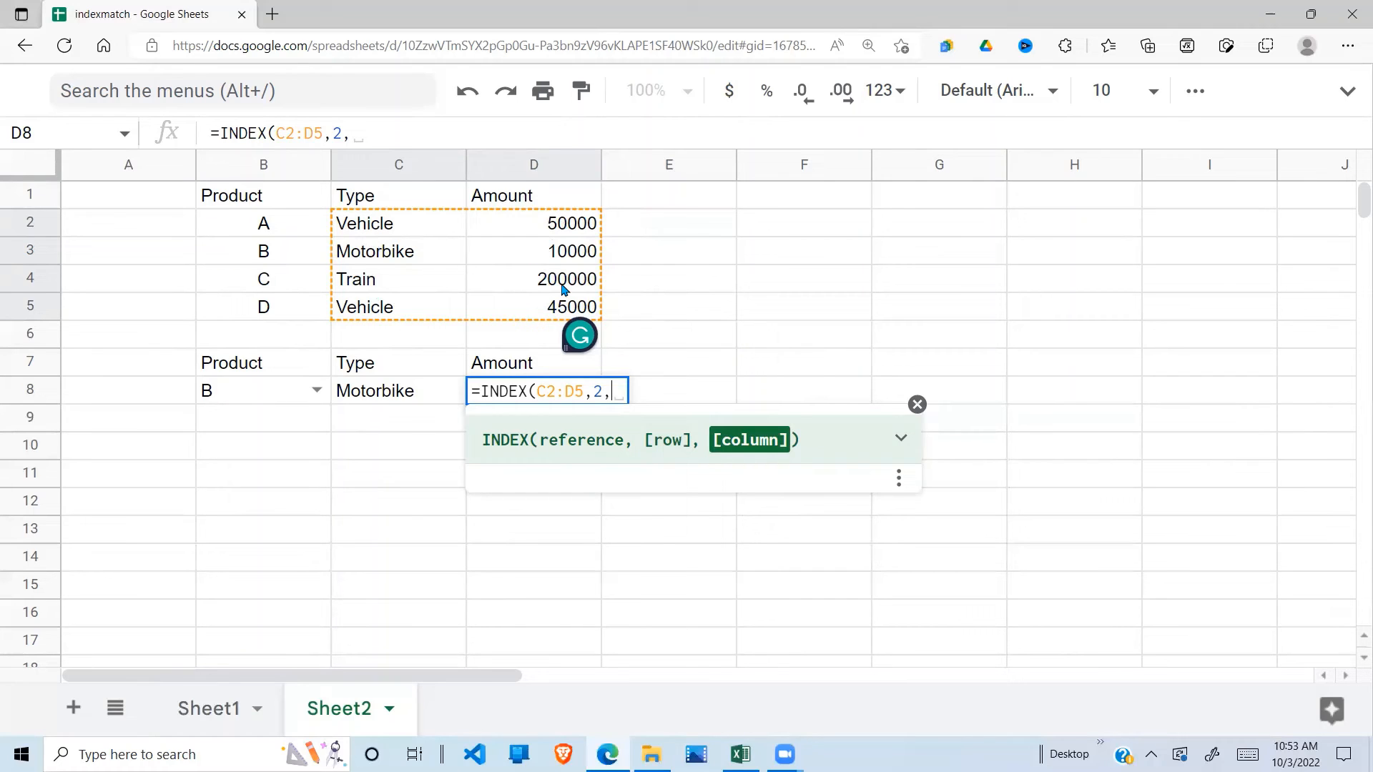
text(2)
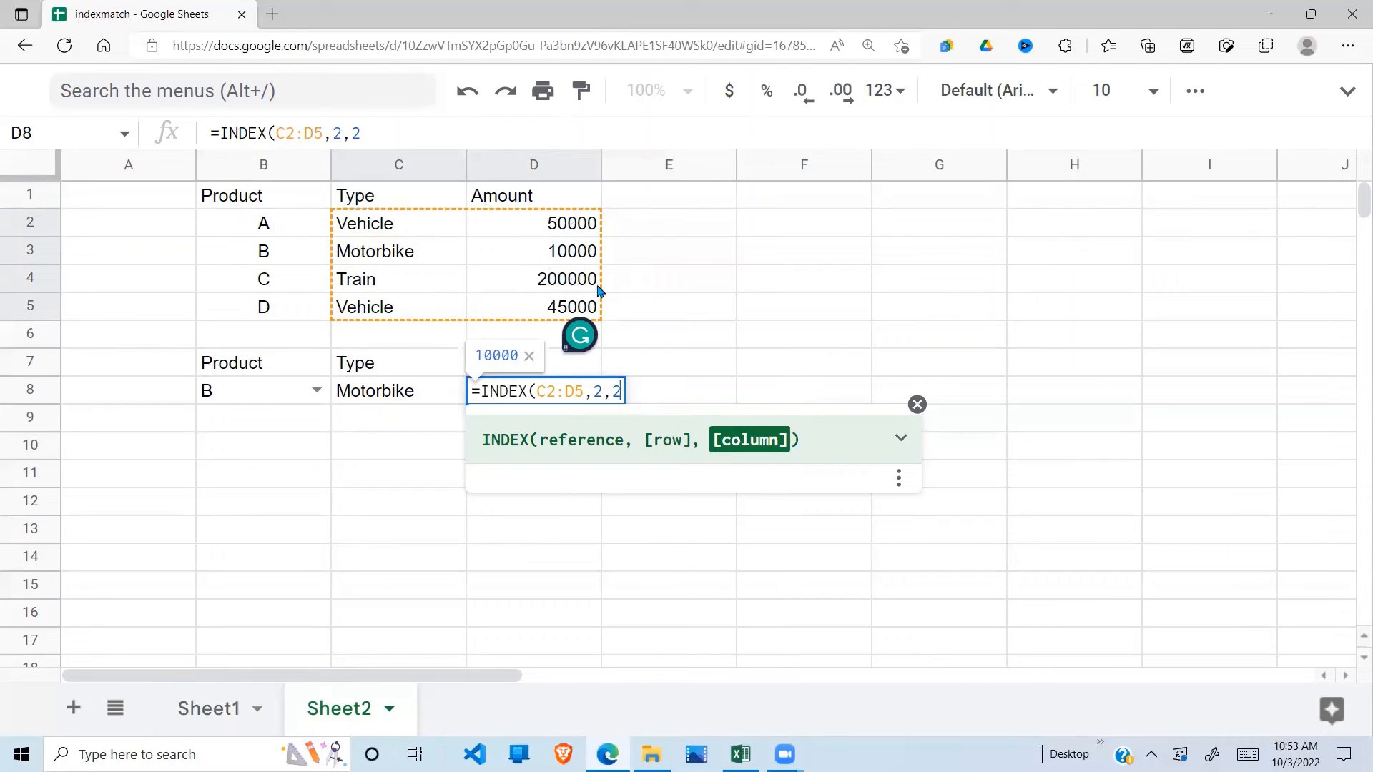
text())
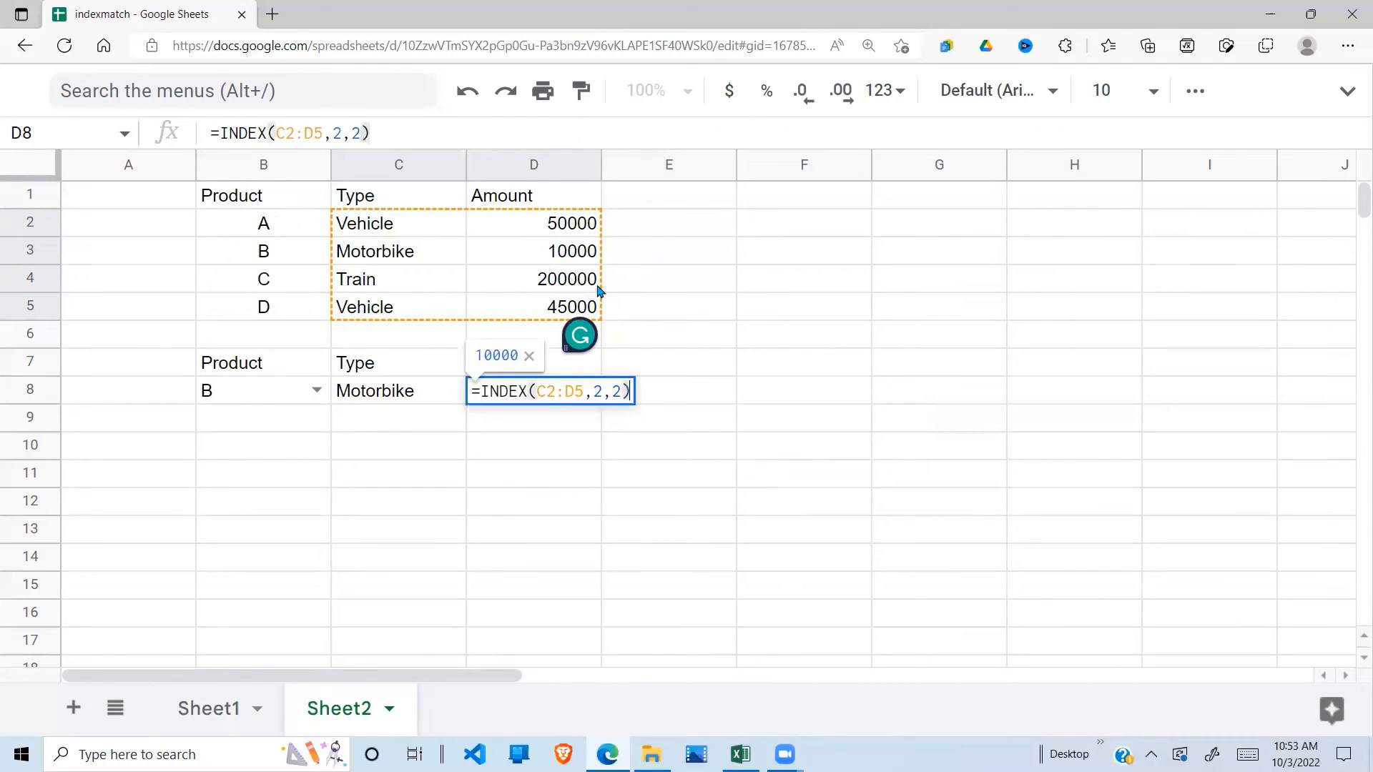
key(Return)
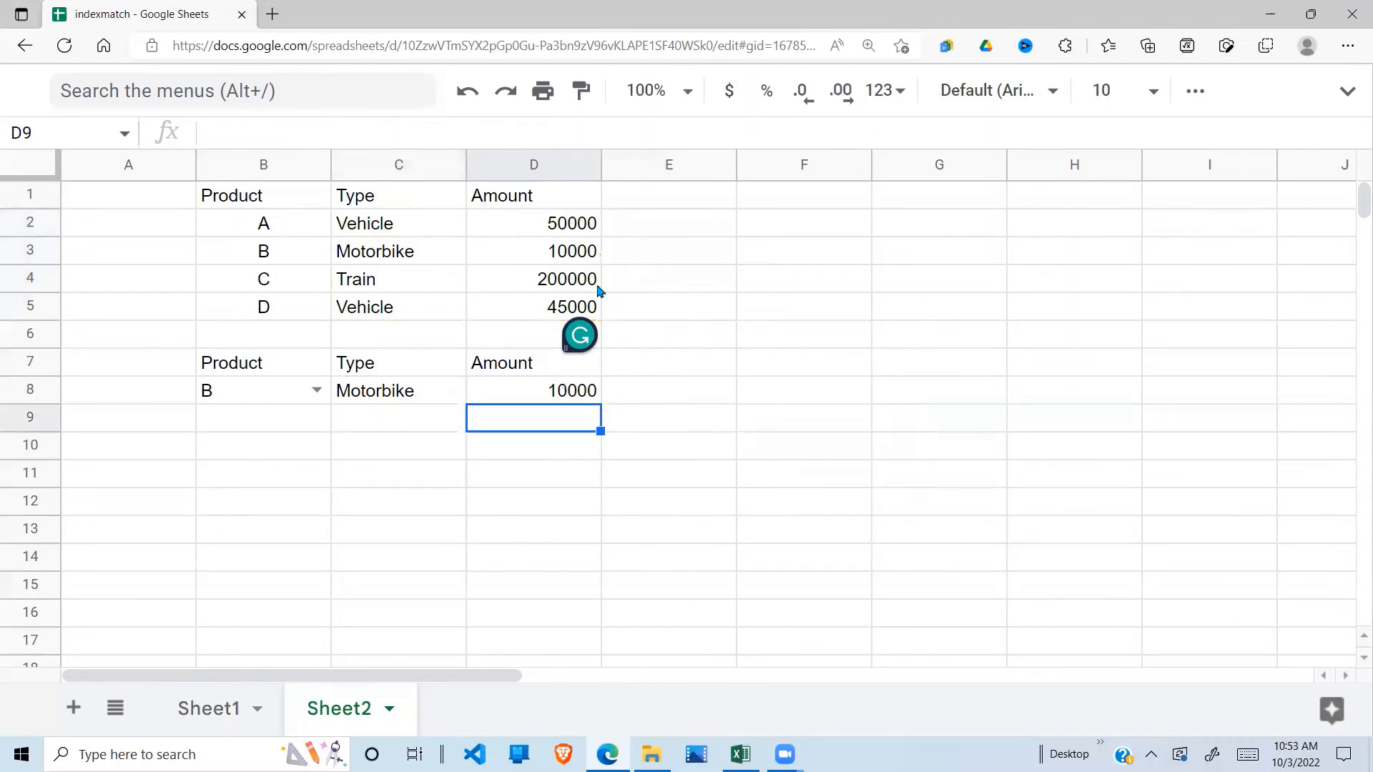
Step: Test the fixed Amount formula by selecting product B and product C in B8, checking the result in D8
click(560, 396)
click(284, 397)
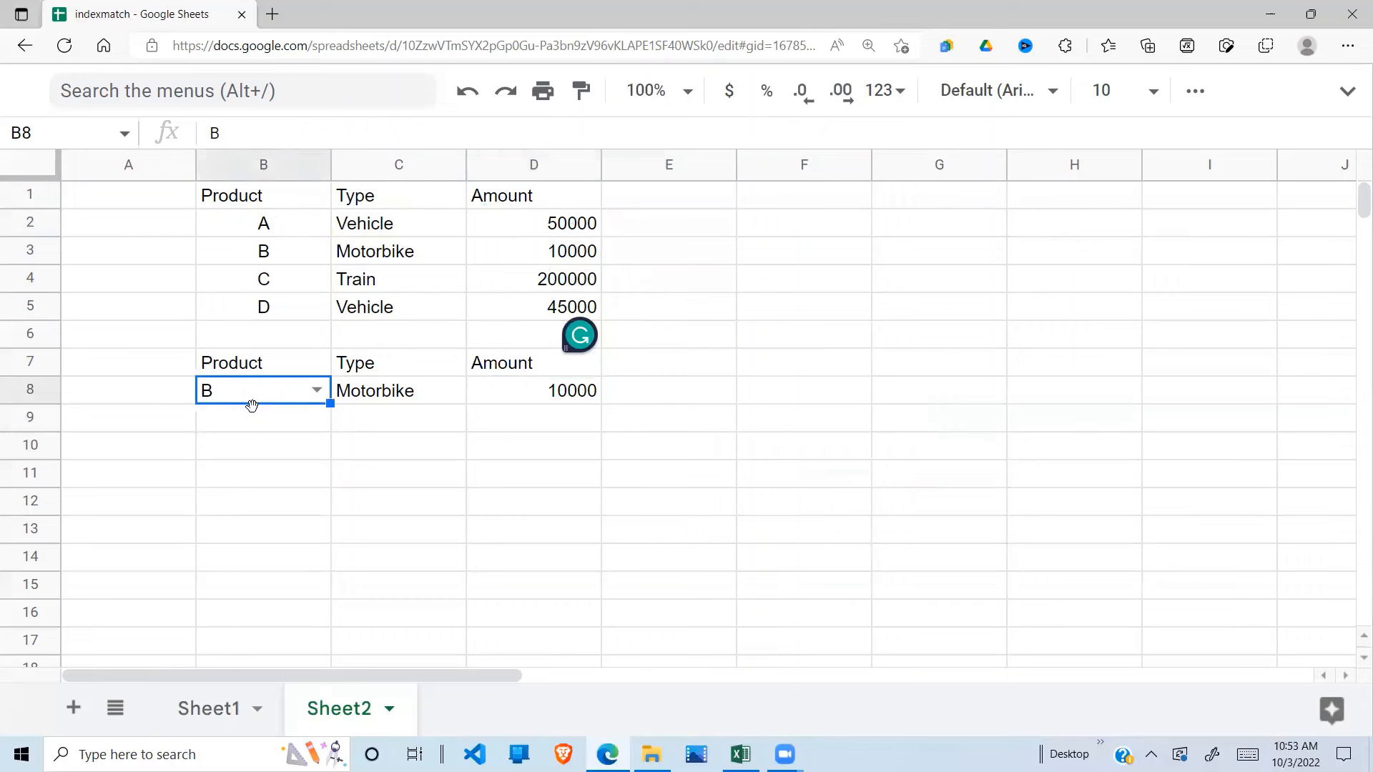
click(316, 391)
click(264, 466)
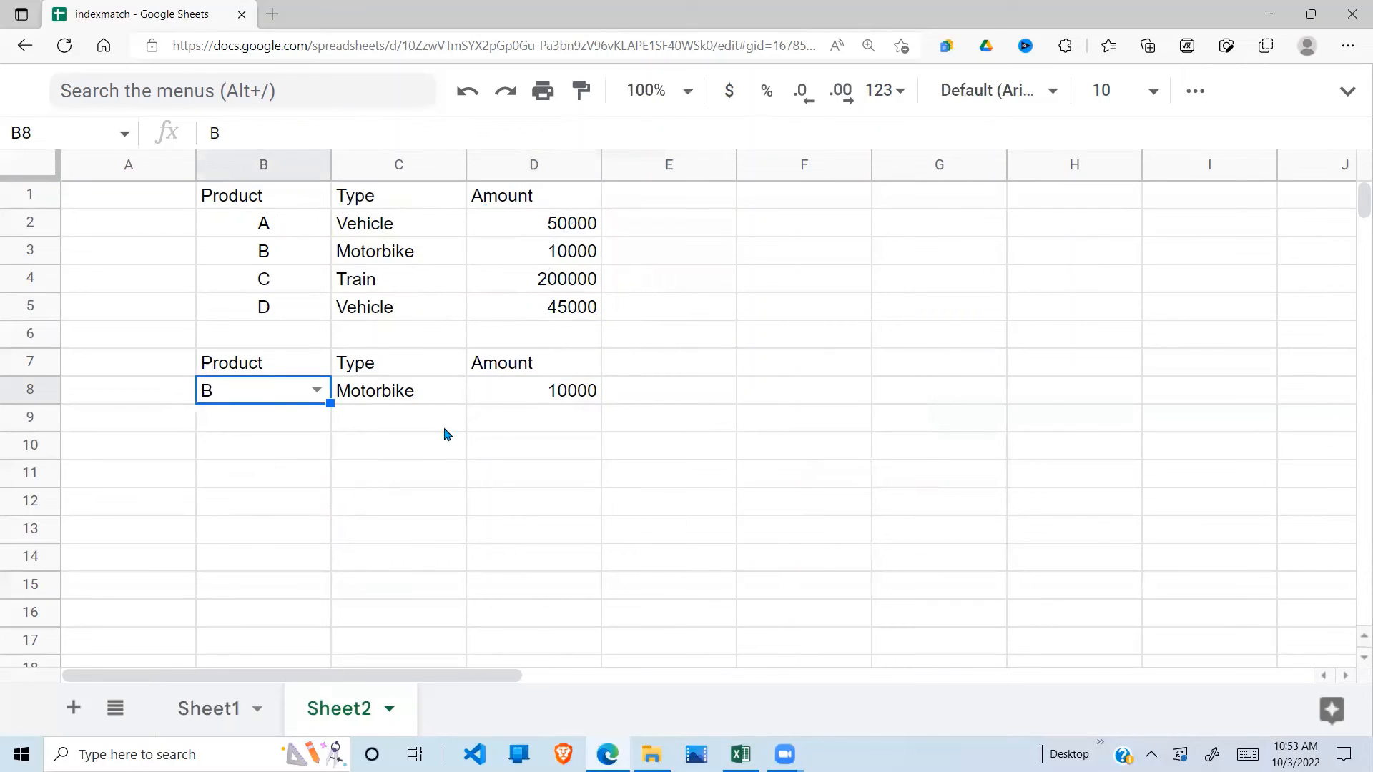
click(311, 391)
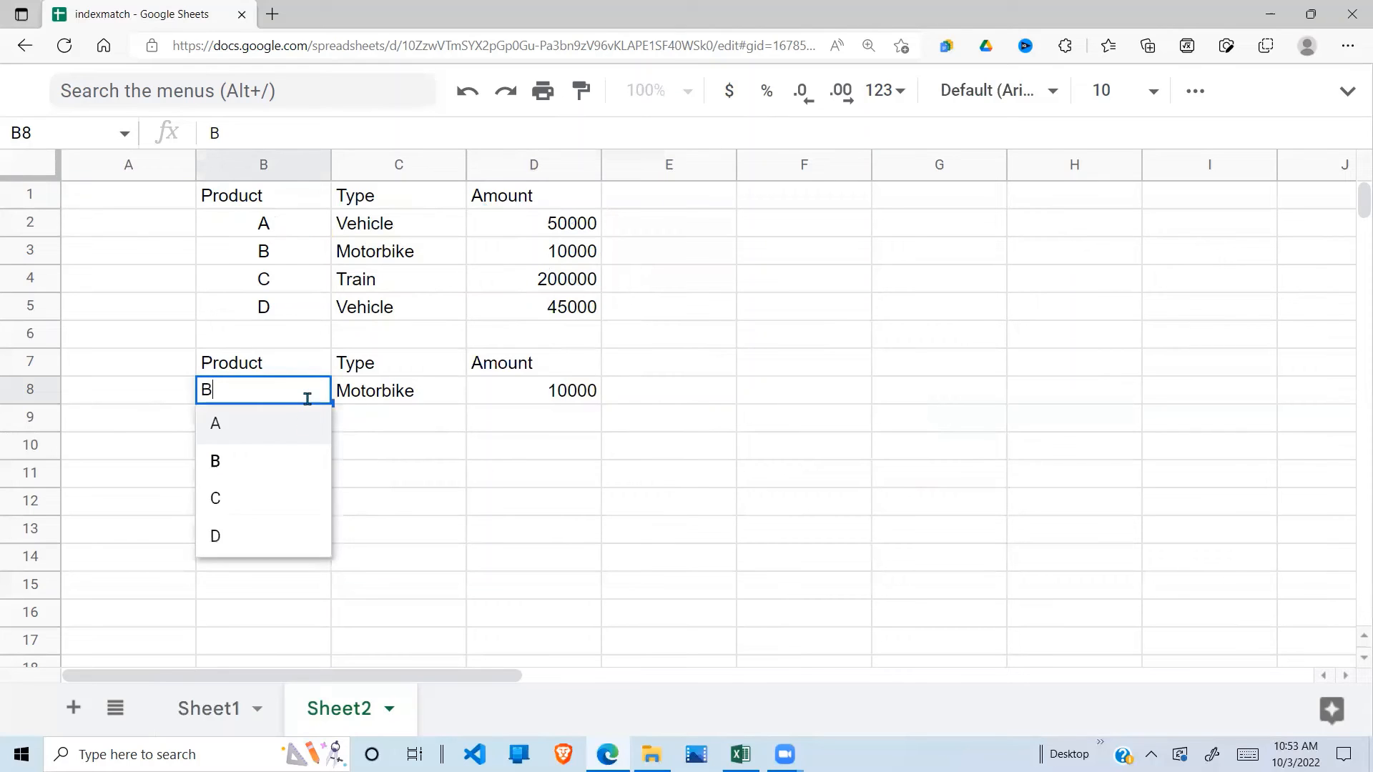
click(237, 505)
click(424, 424)
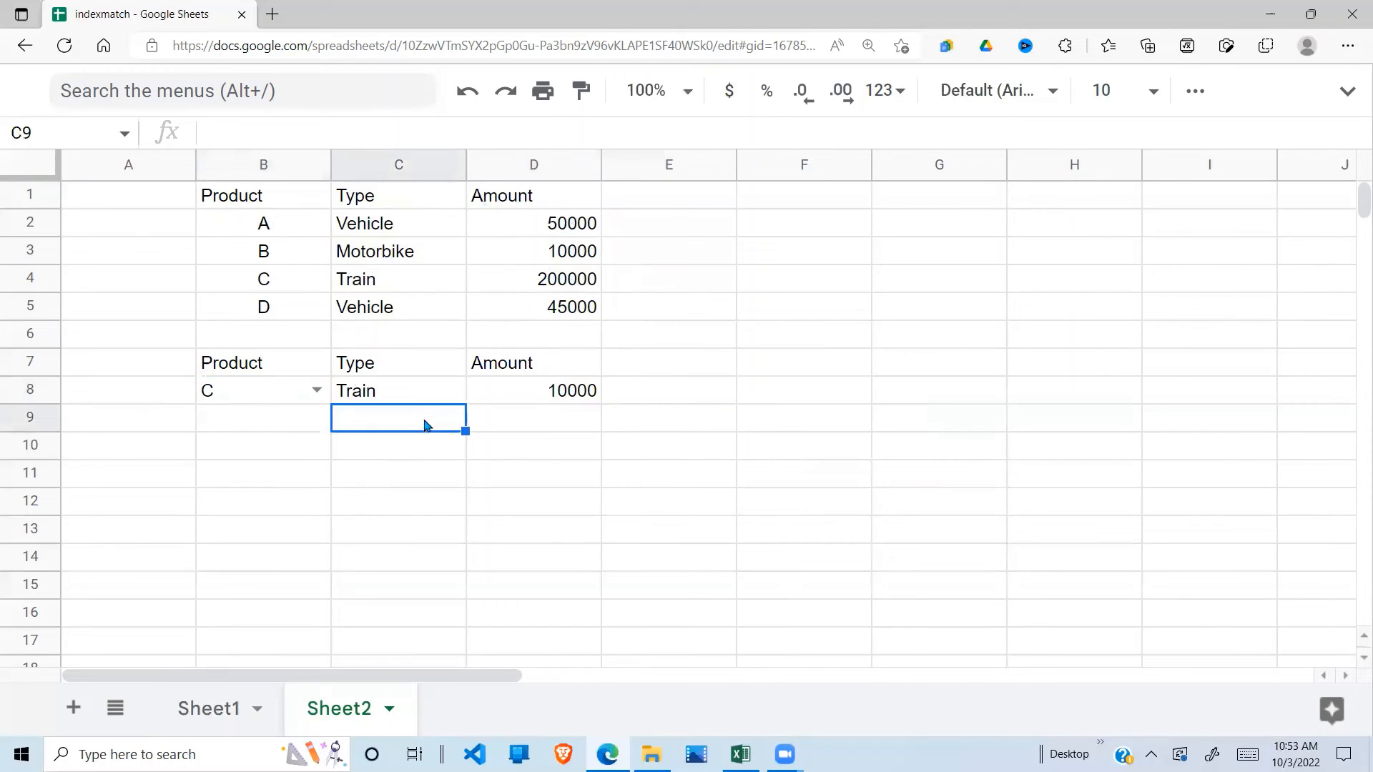
click(531, 398)
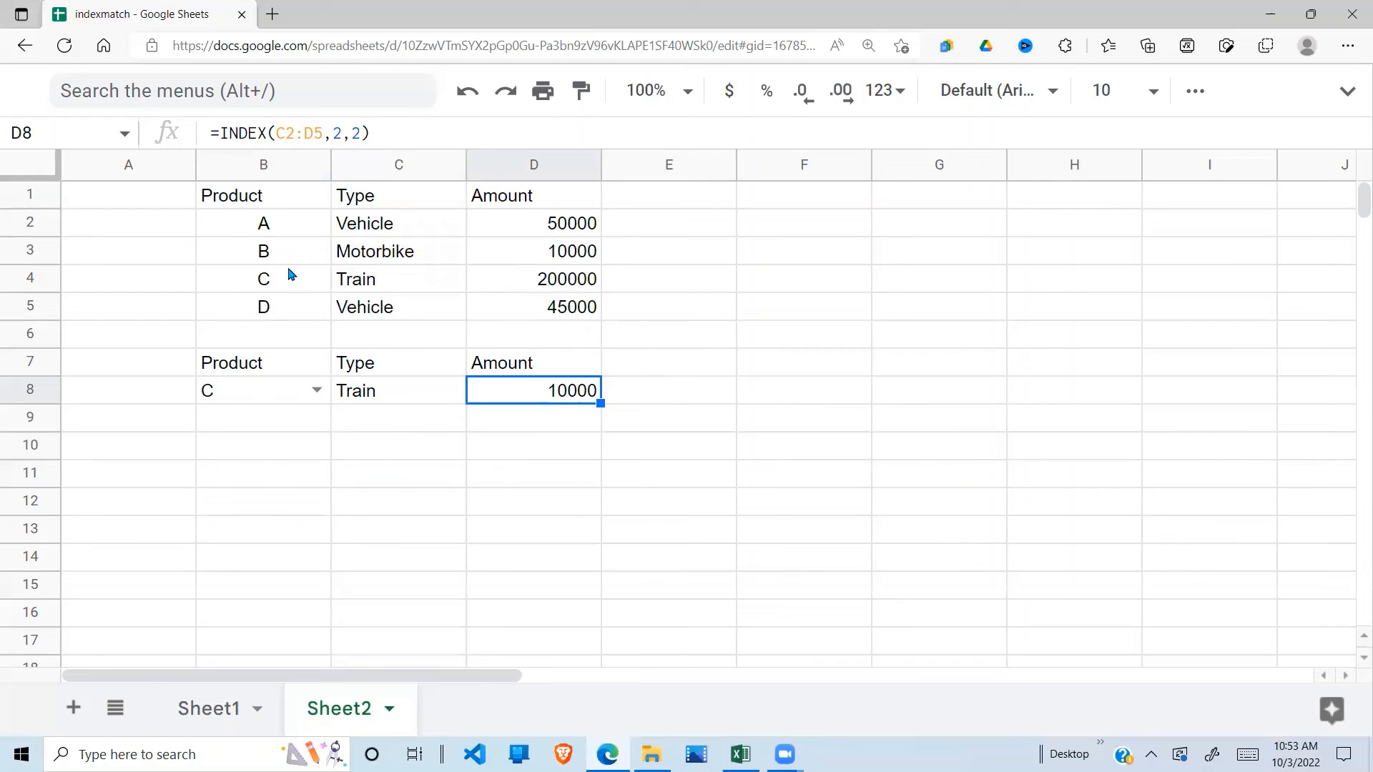
Step: Select product A in B8 and compare the Type formula in C8 with the Amount formula in D8
click(316, 390)
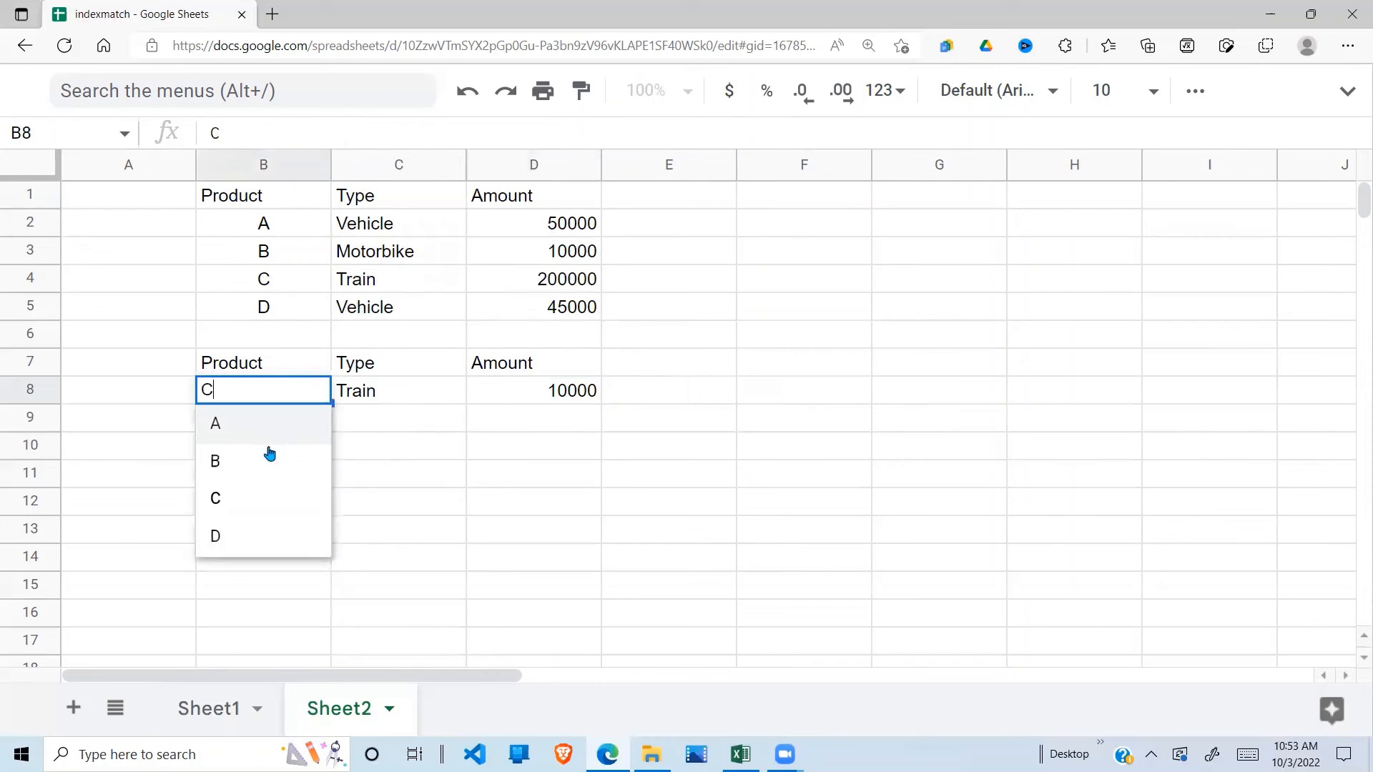
click(252, 431)
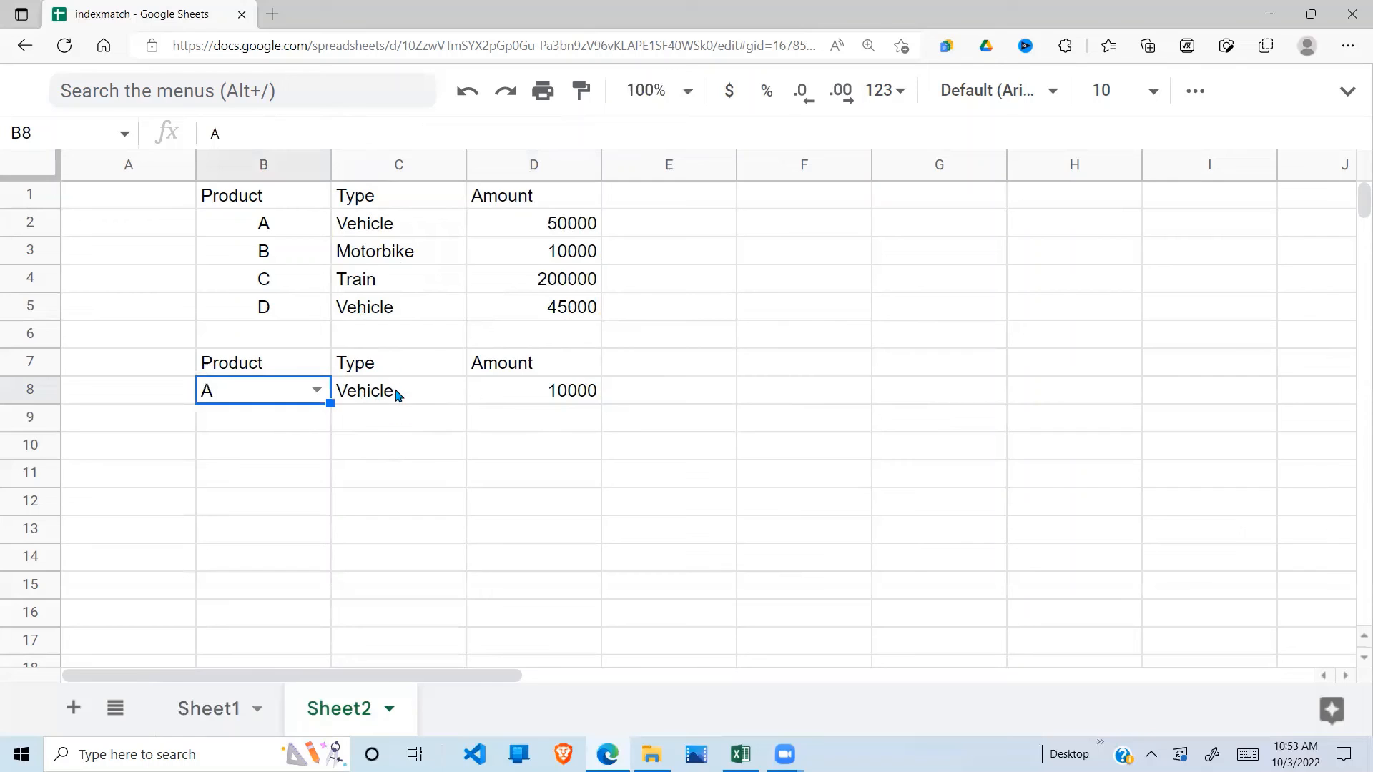
click(409, 386)
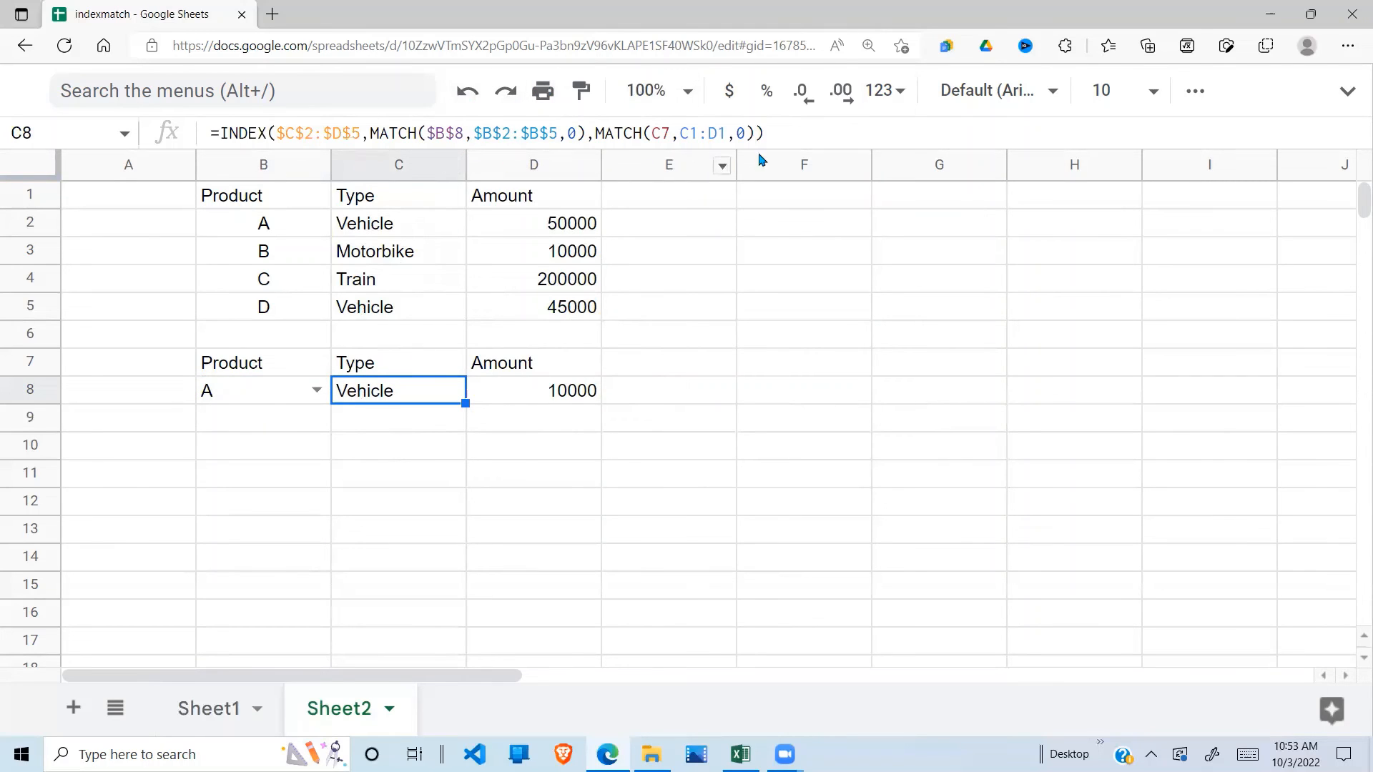
click(527, 399)
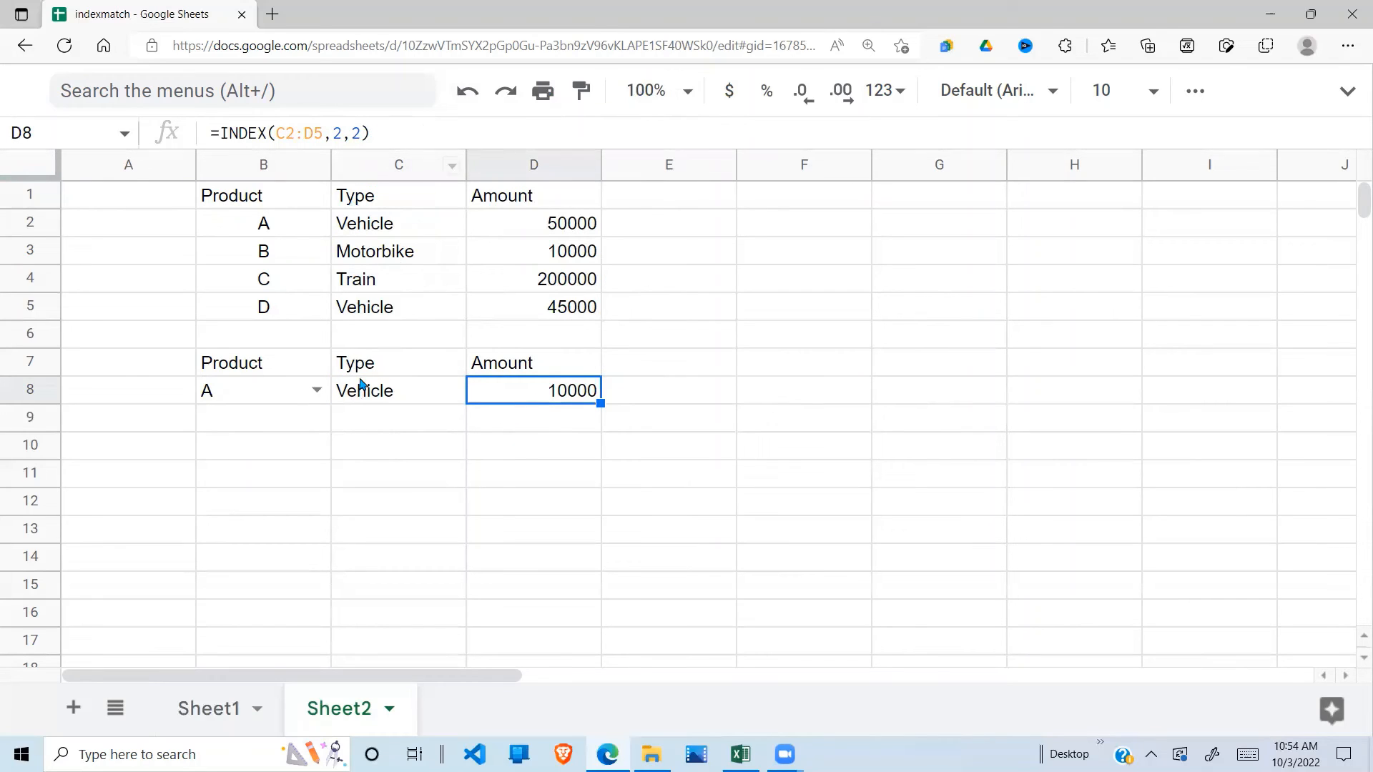
click(386, 374)
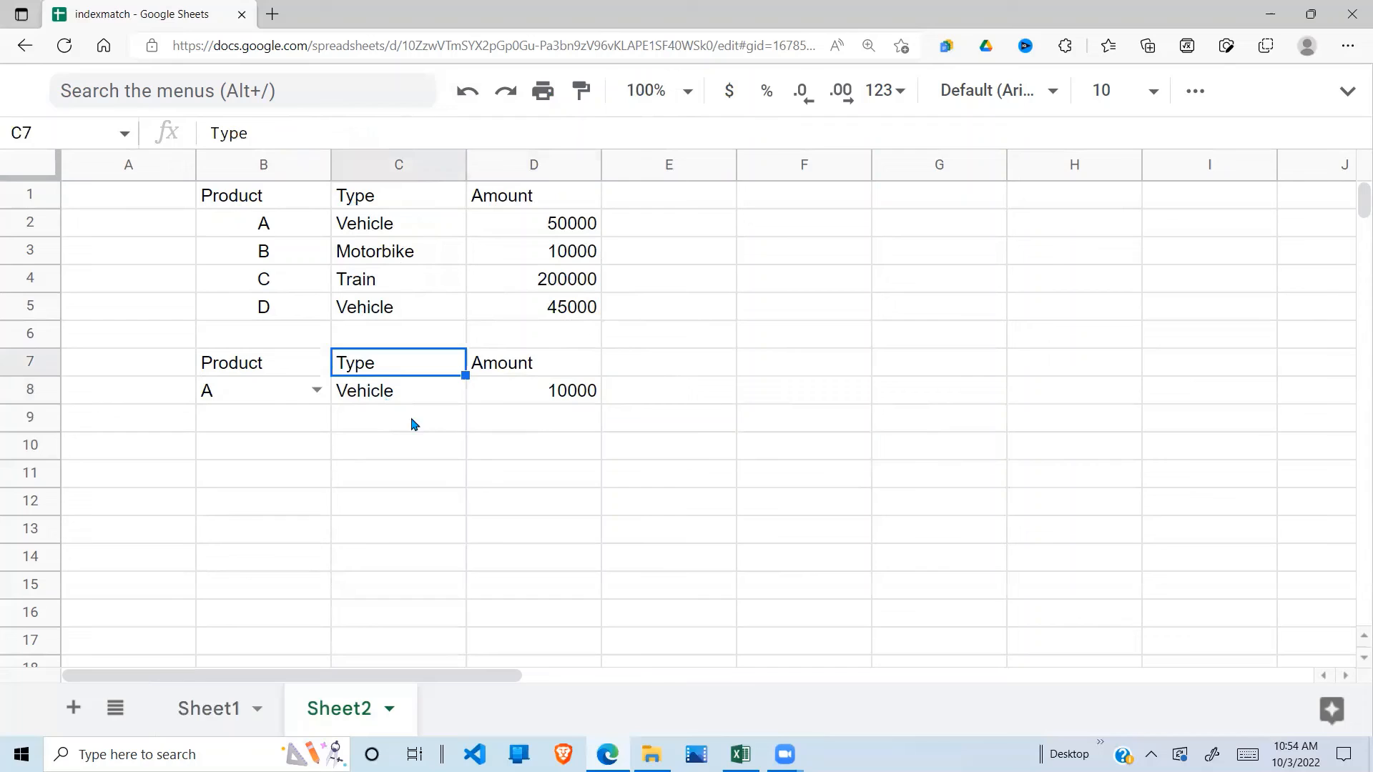
click(557, 399)
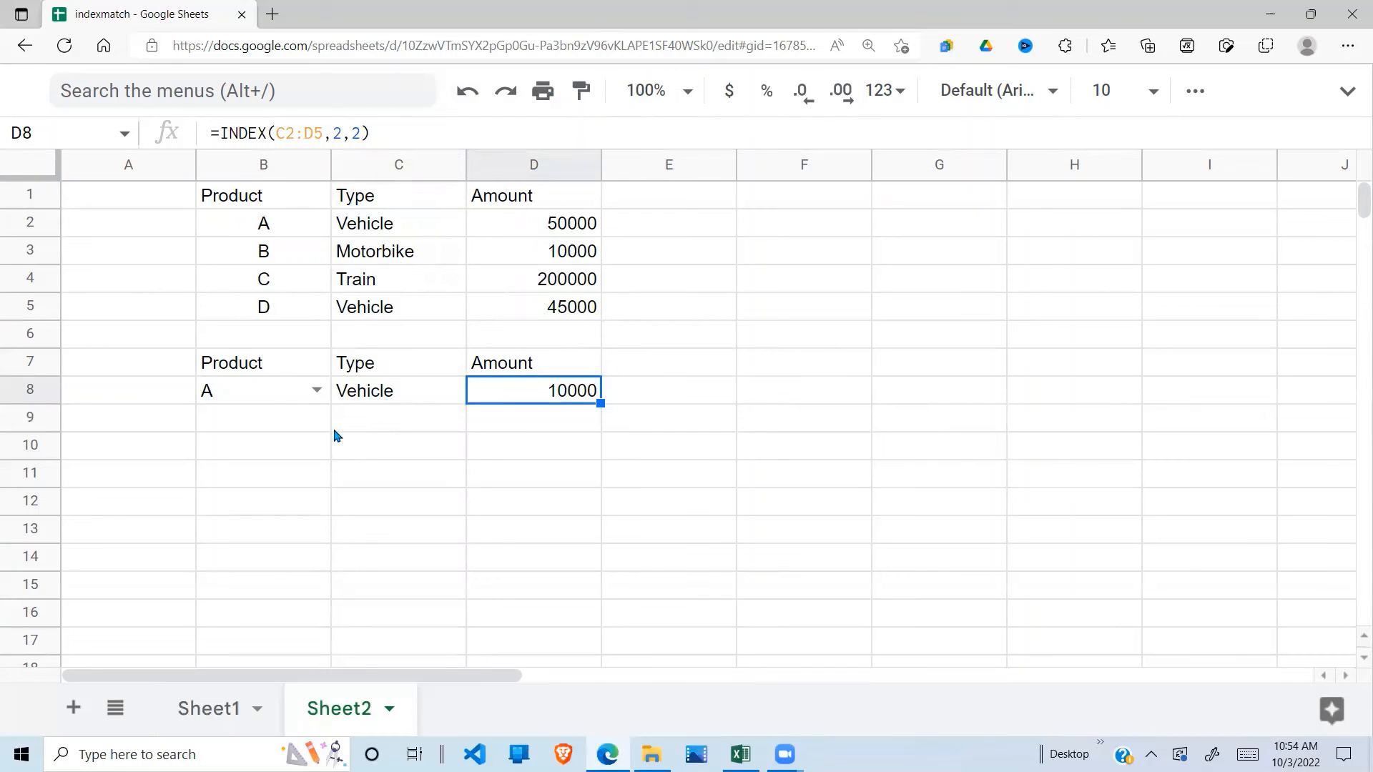
Step: Replace the fixed row number in the Amount cell D8's INDEX formula with MATCH(B8,B2:B5,0)
click(340, 136)
key(BackSpace)
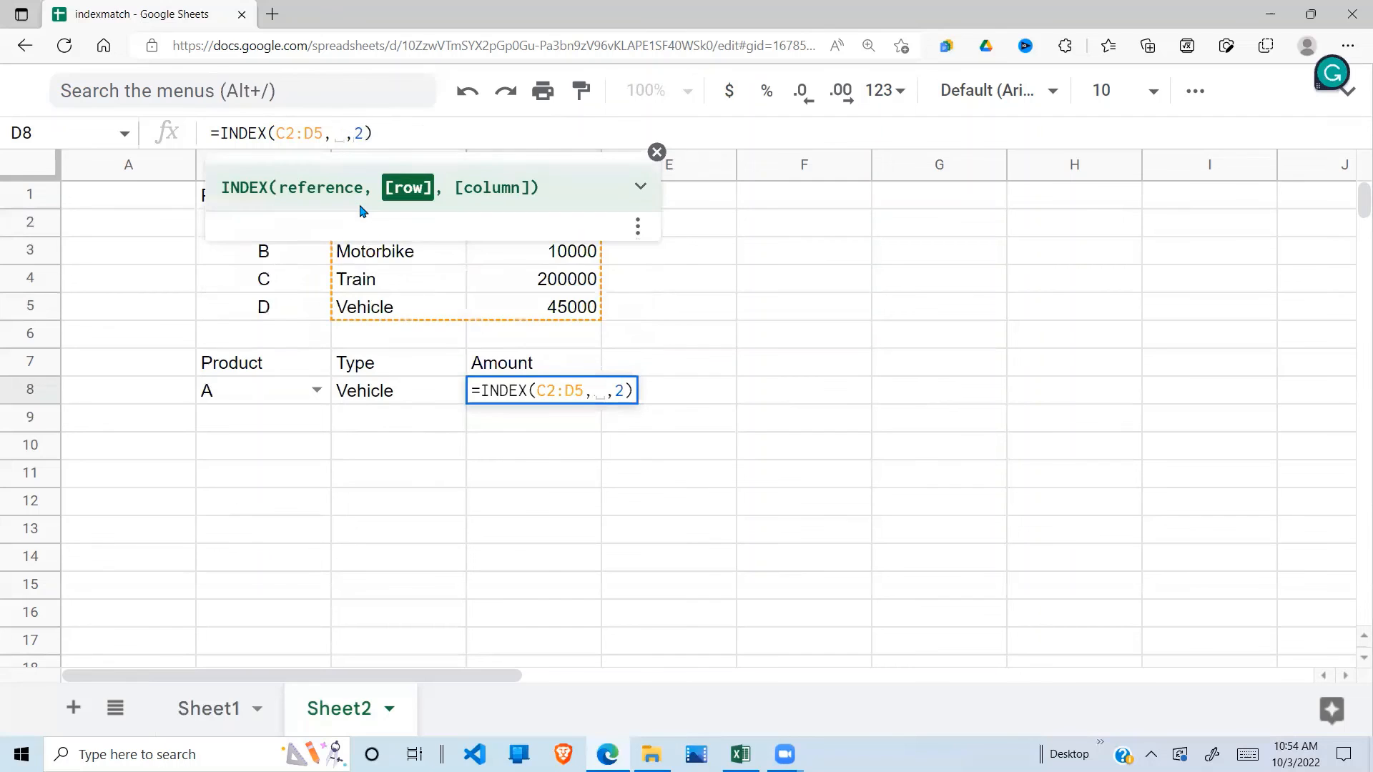
text(MATCH)
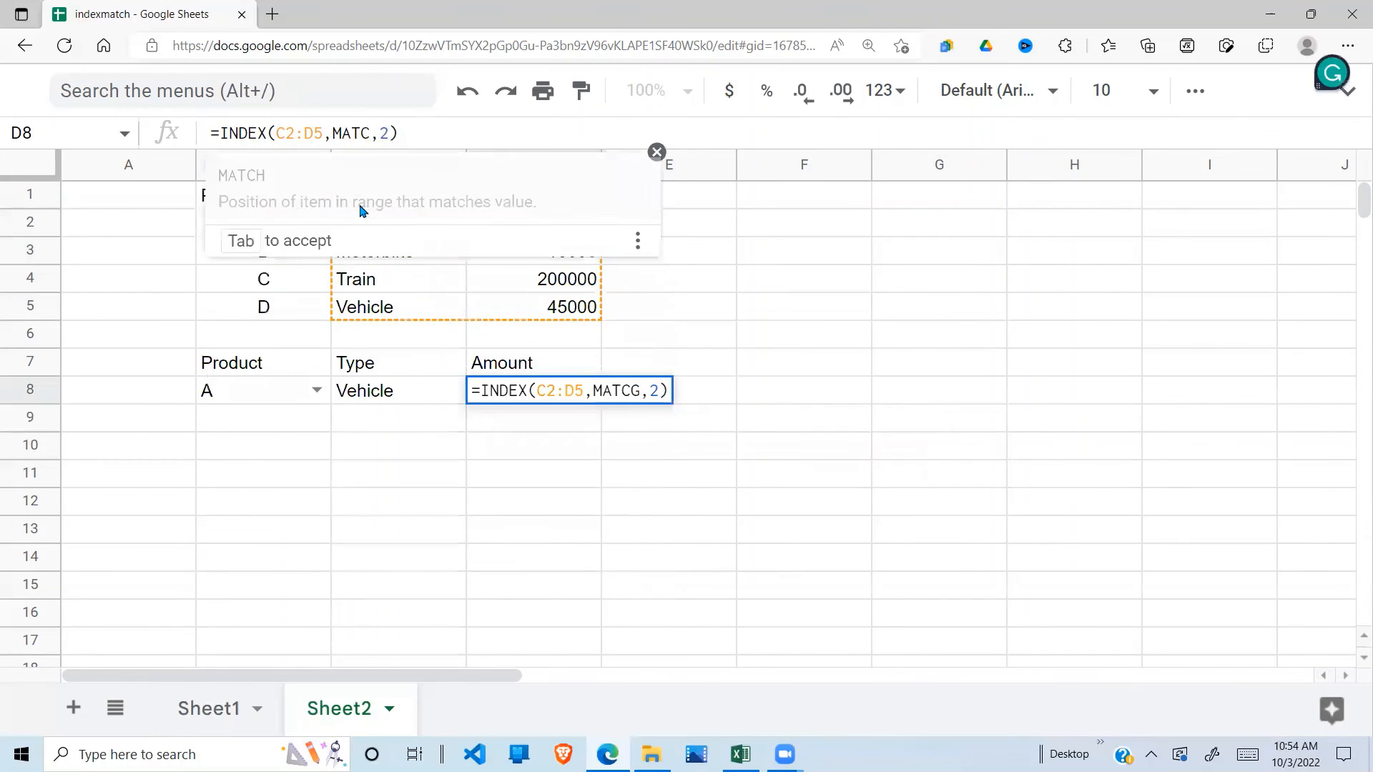
click(361, 206)
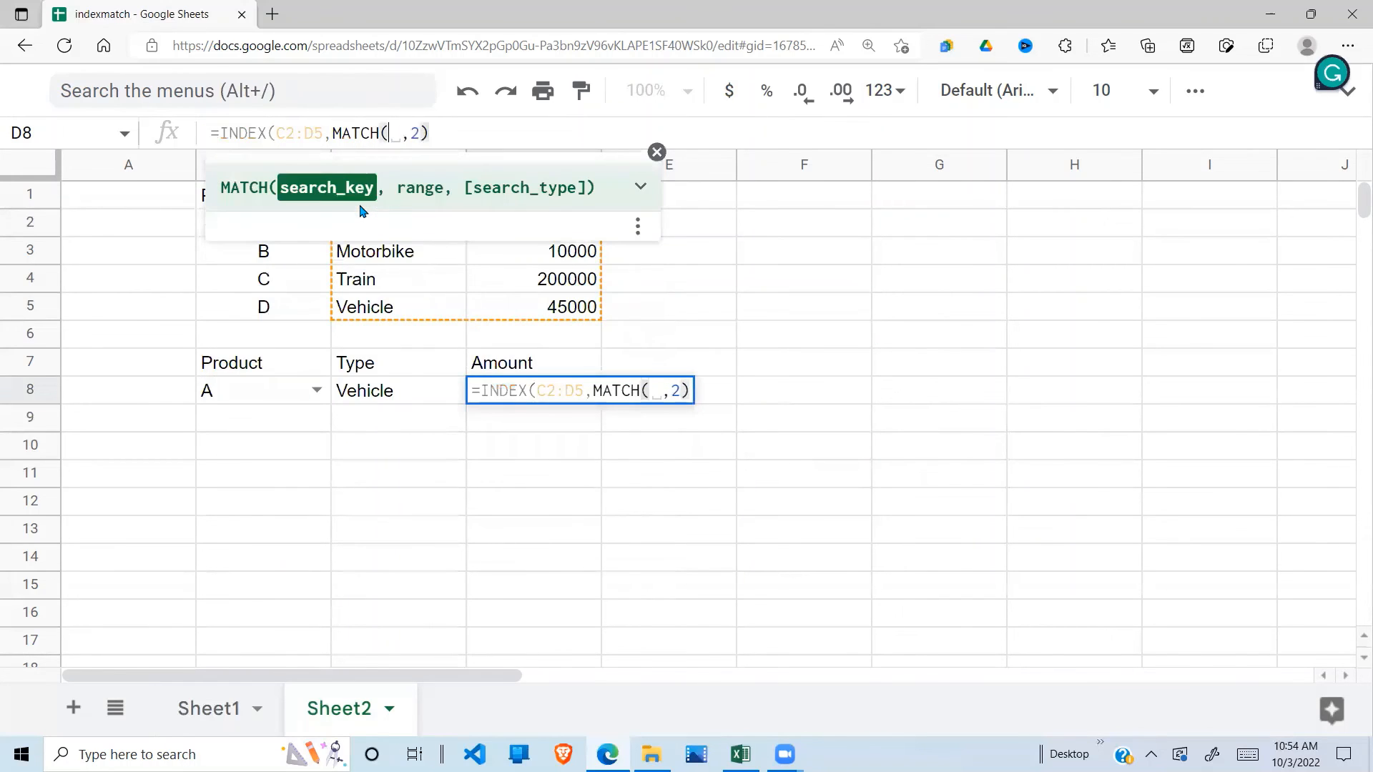
click(256, 407)
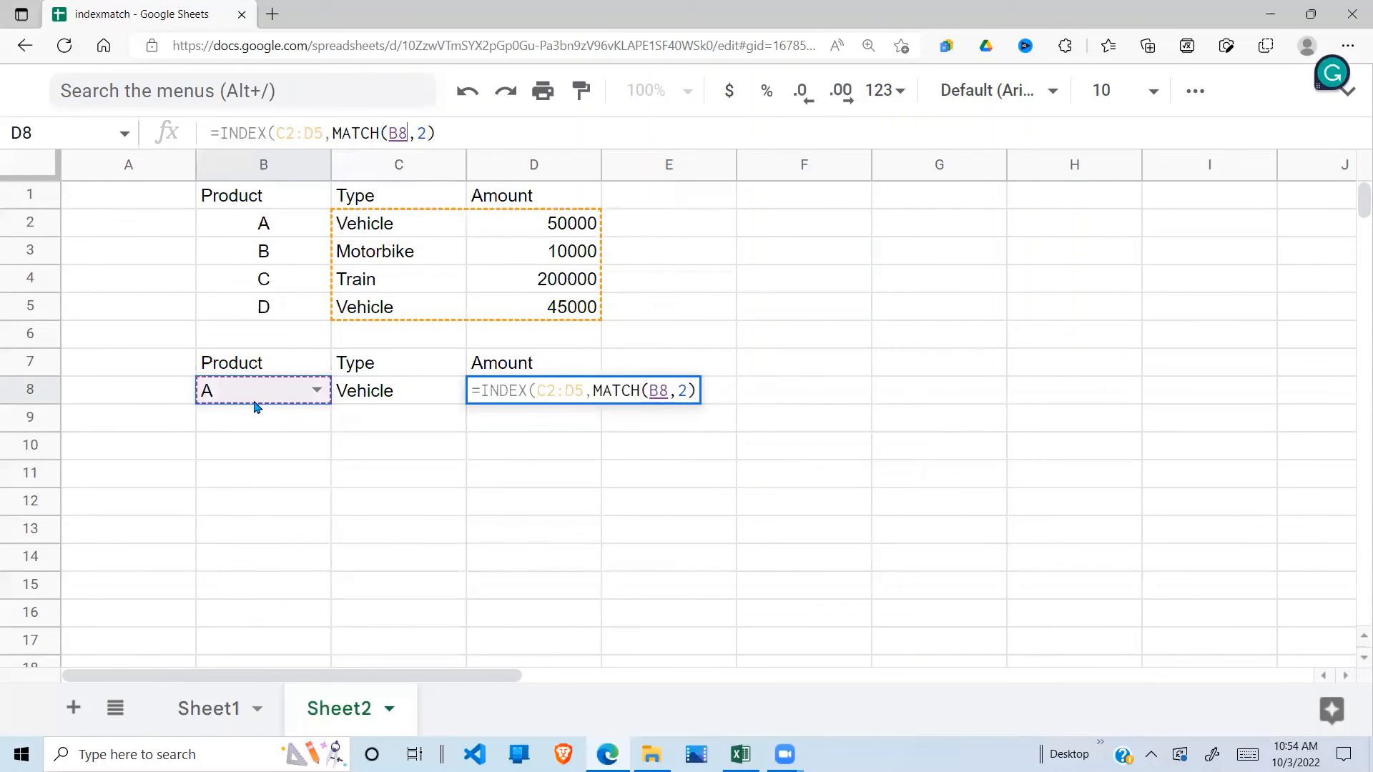
text(,)
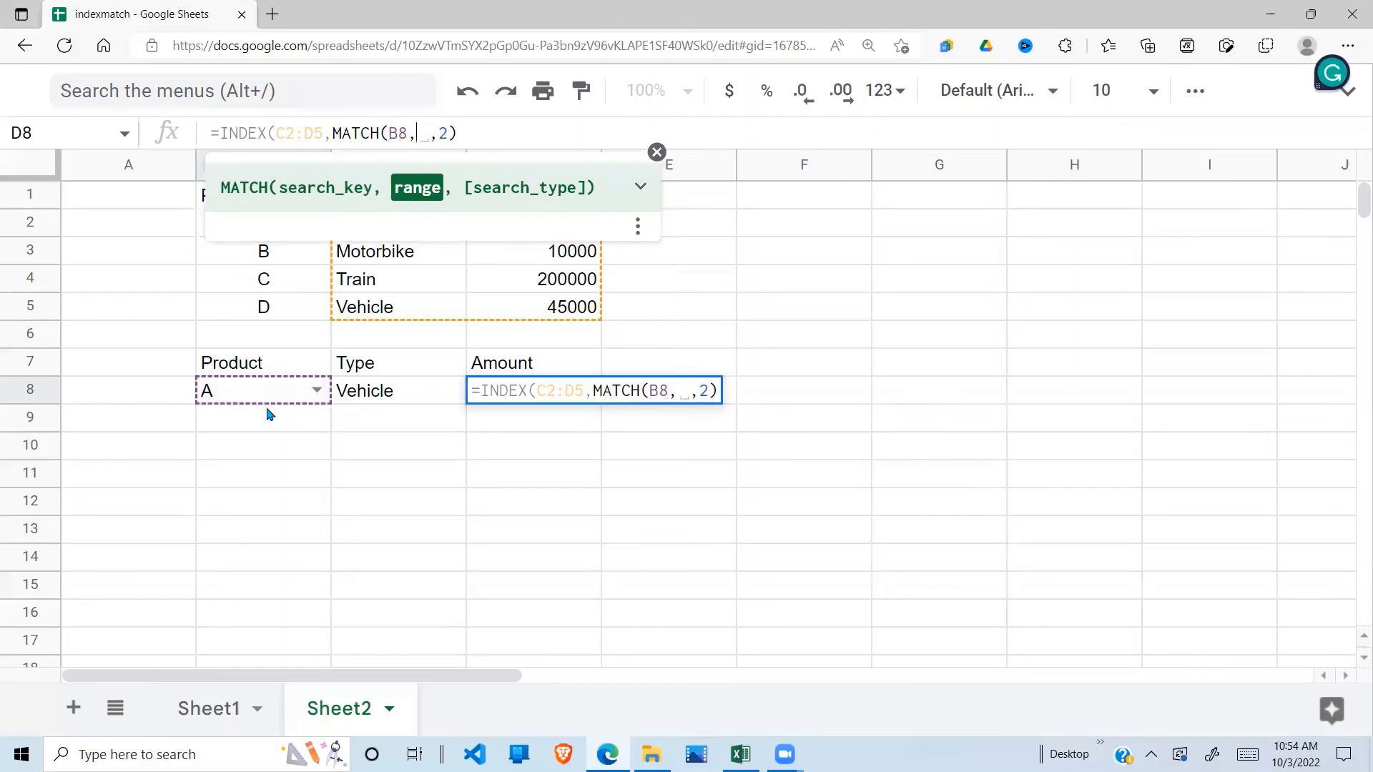
drag(291, 313, 307, 224)
text(,)
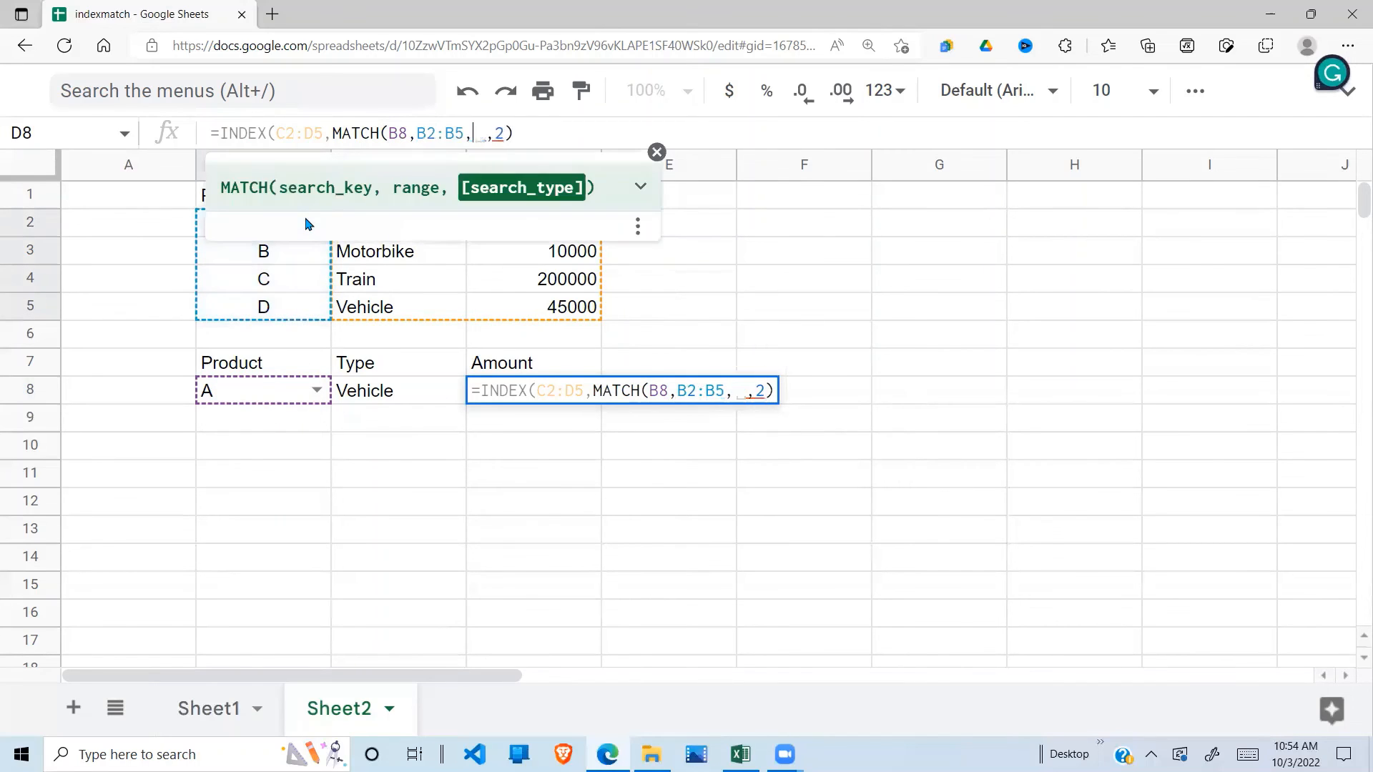
text(0)
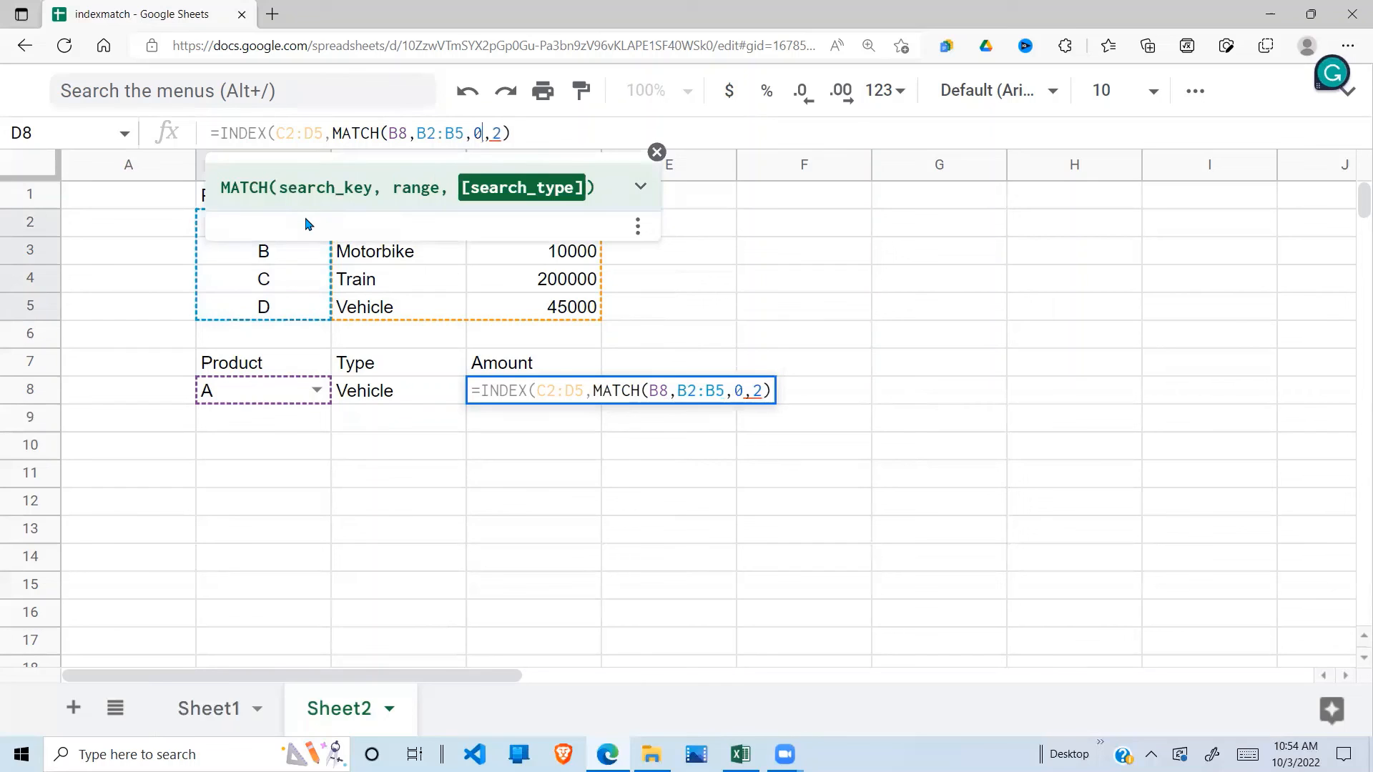
text())
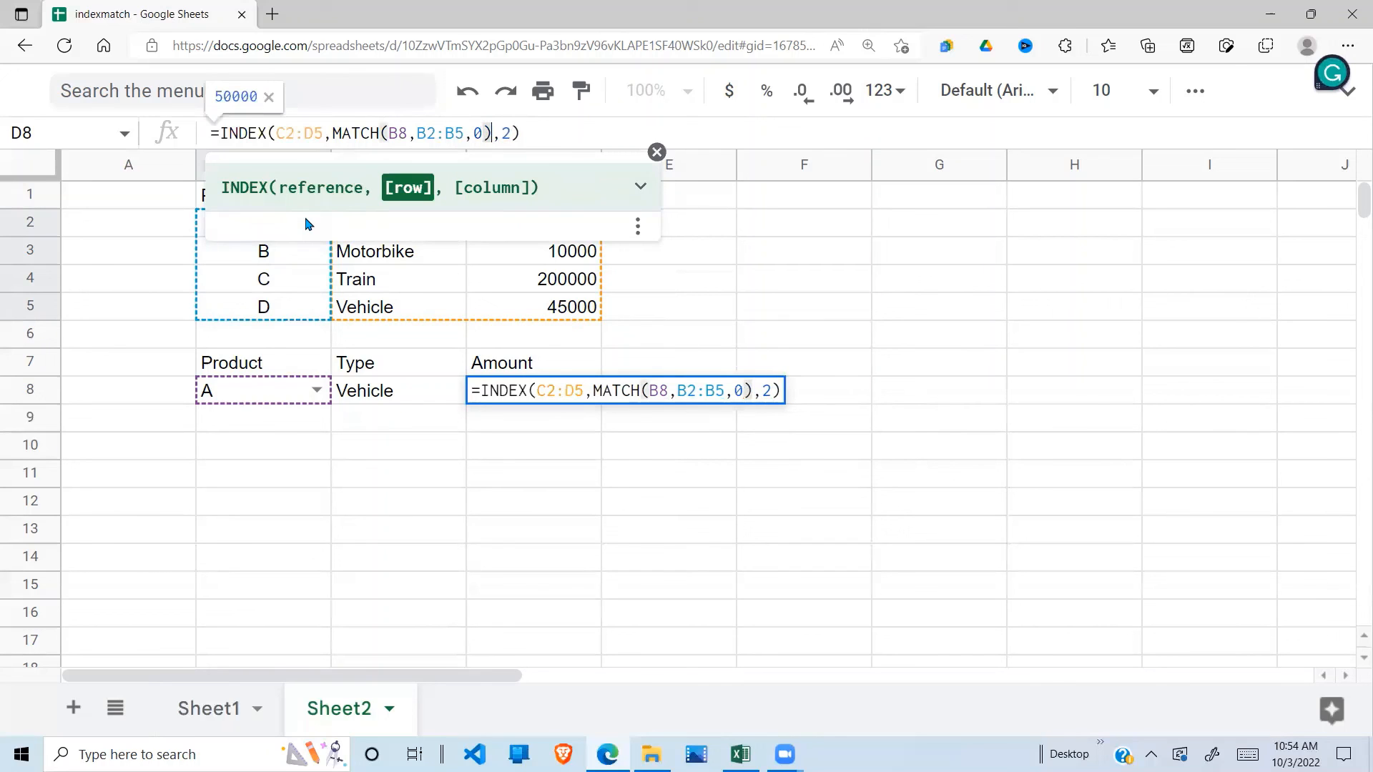
Step: Replace the fixed column number in D8's INDEX formula with MATCH(D7,C1:D1,0) and enter the formula
click(509, 133)
key(BackSpace)
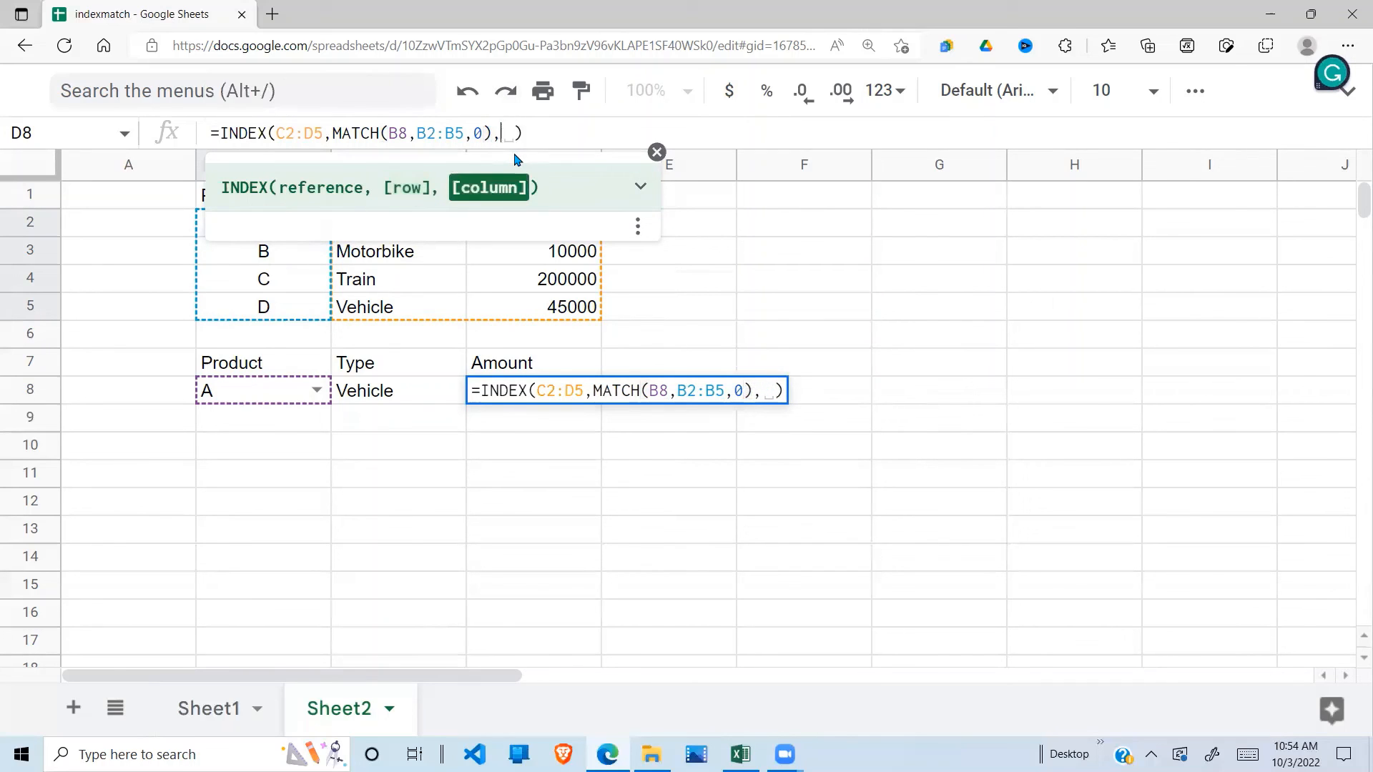
text(MATCH()
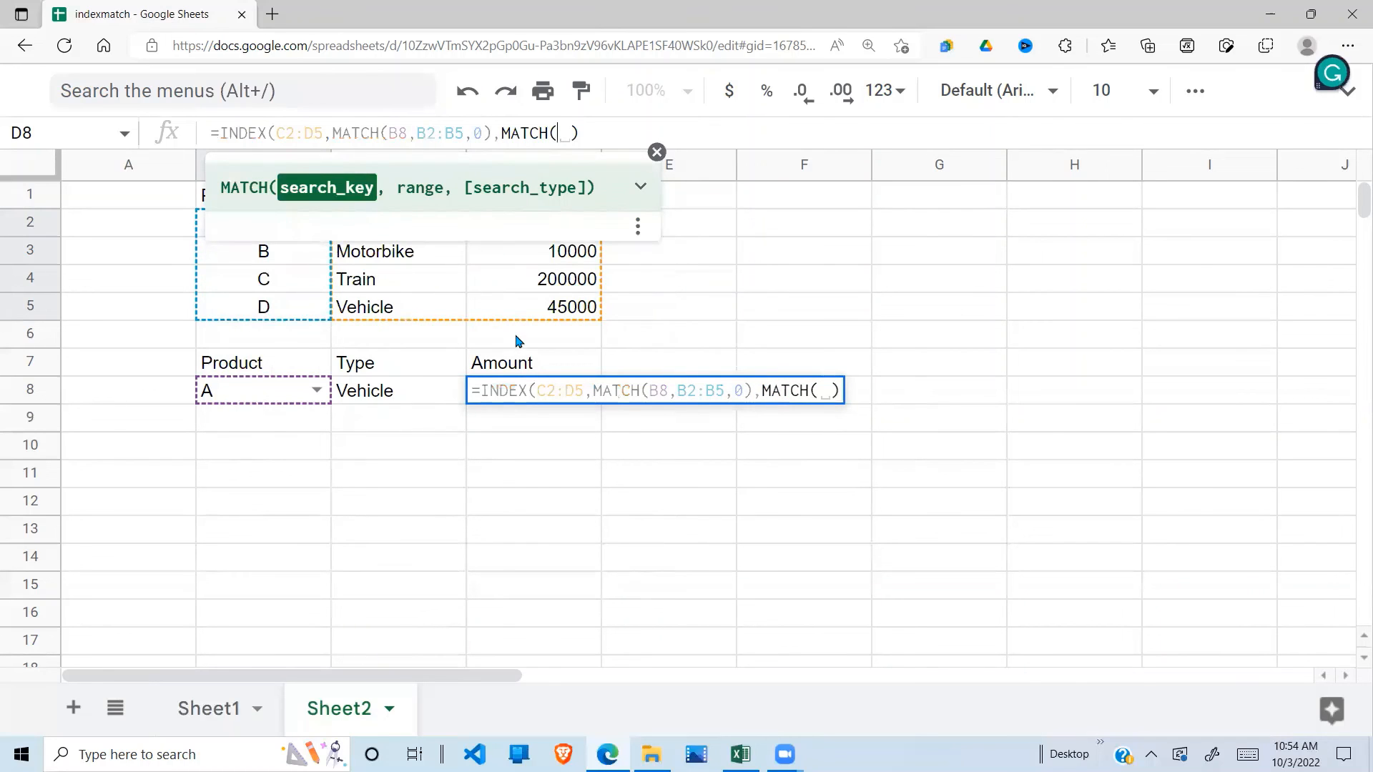
click(510, 368)
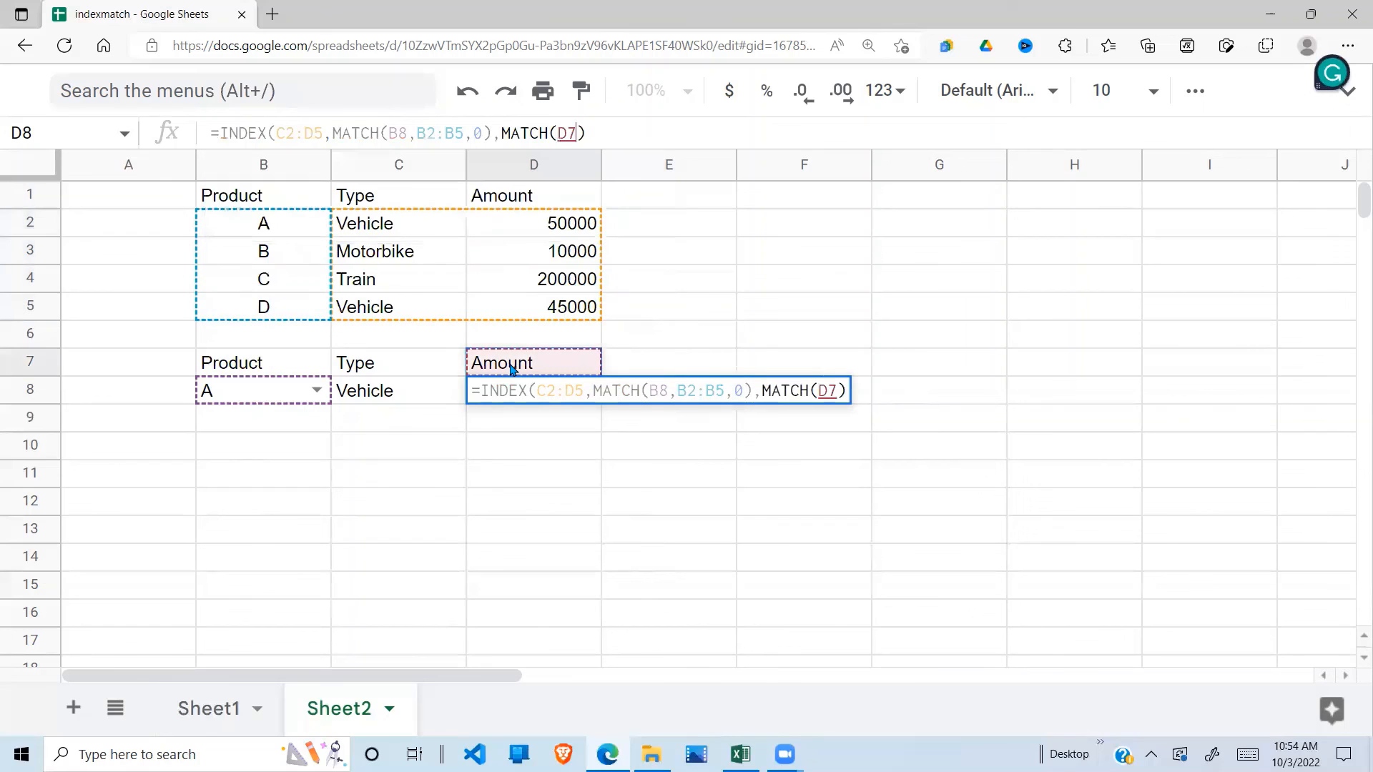
text(,)
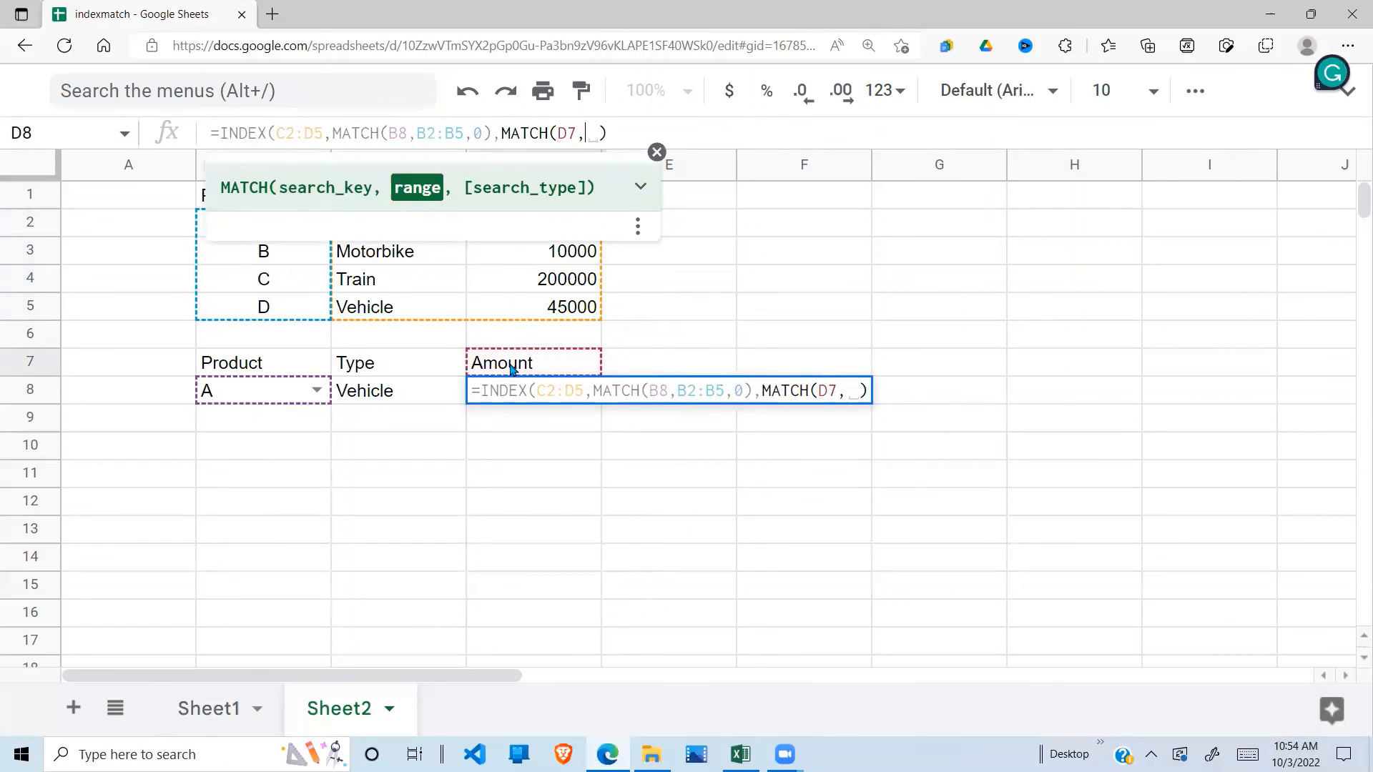
click(657, 151)
drag(363, 202, 555, 201)
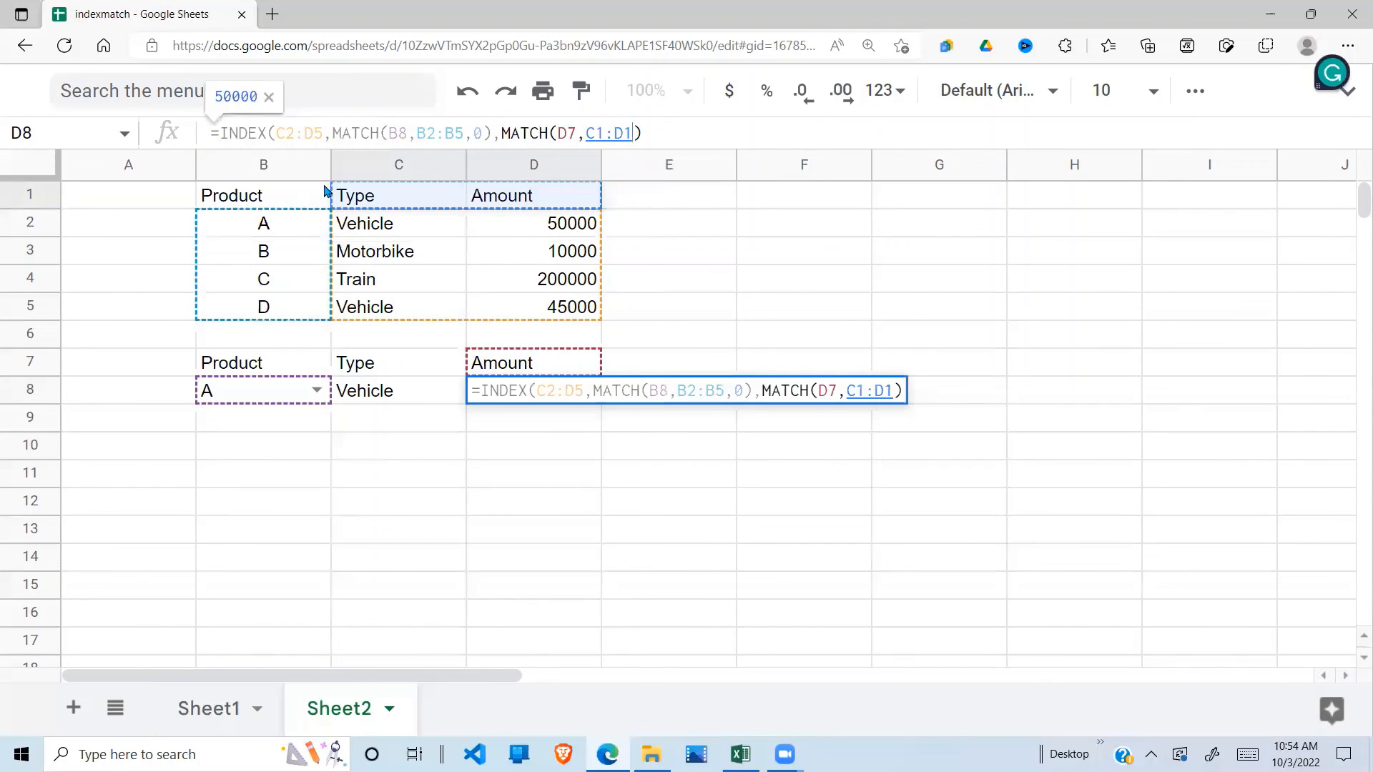
text(,0)
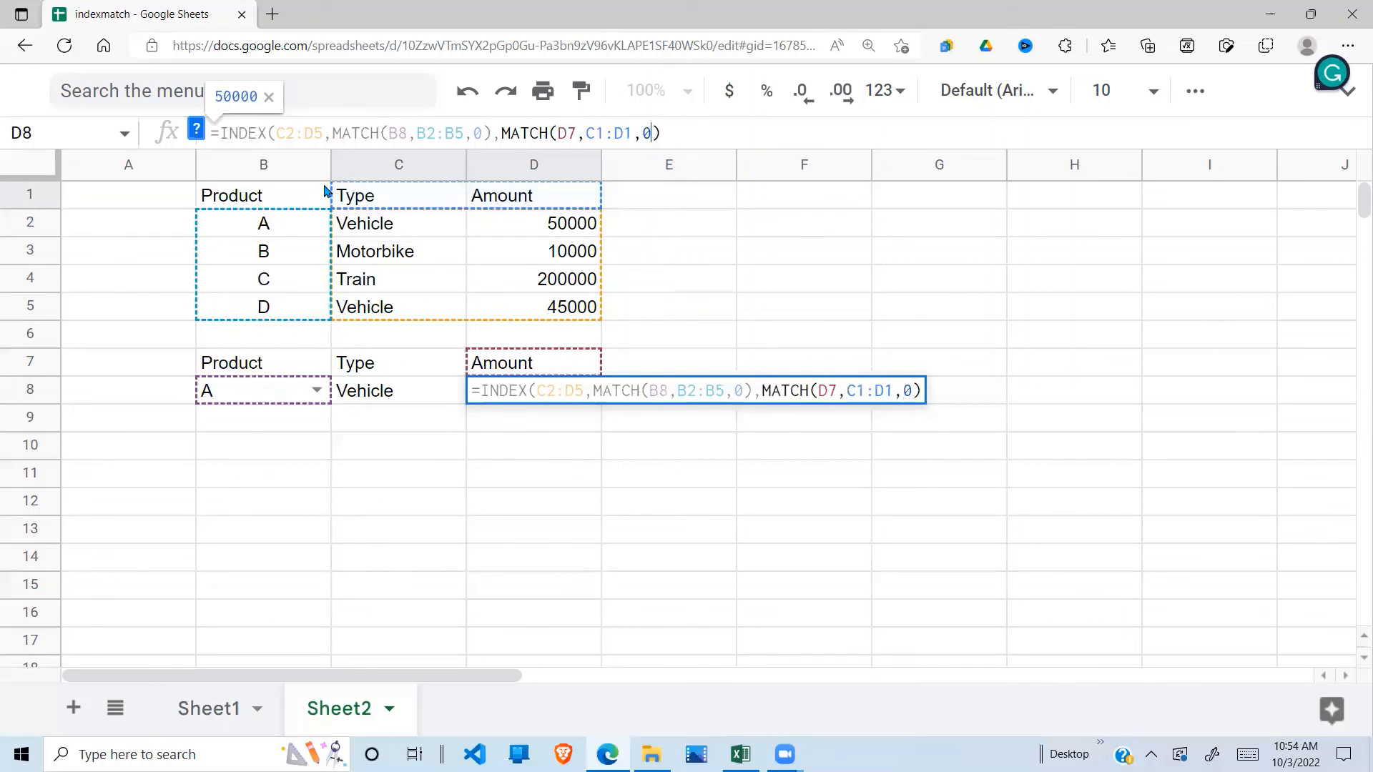
text())
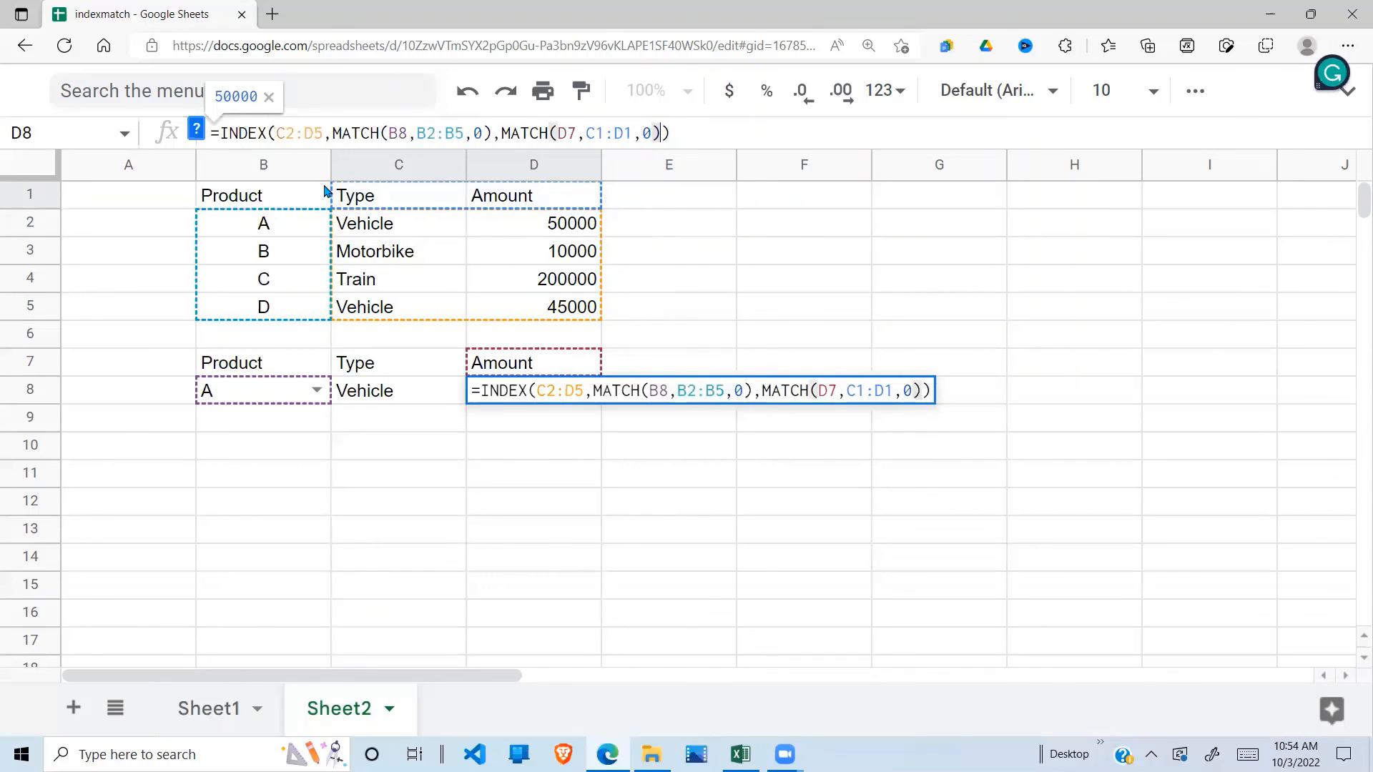
key(Return)
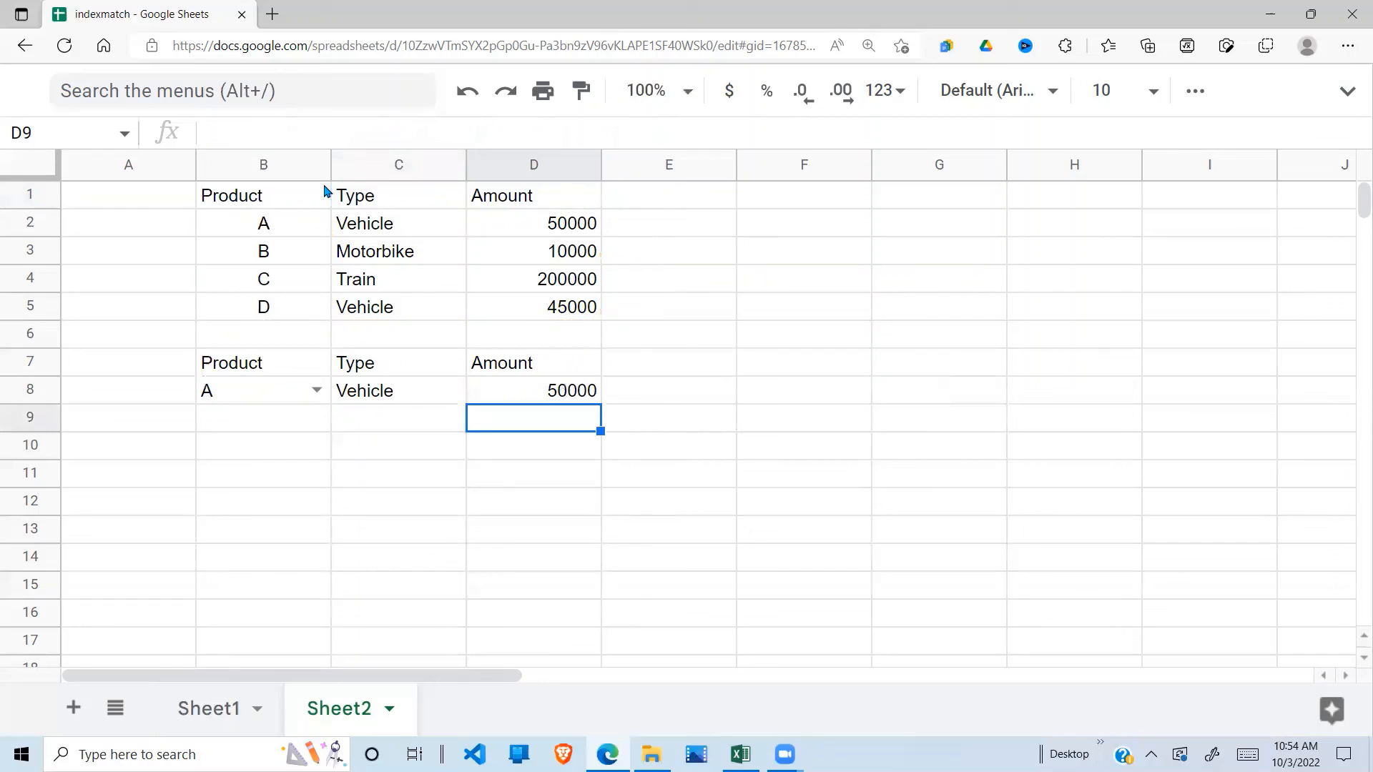
Step: Check the Type in C8 and the Amount in D8 for product A against the source table
click(291, 392)
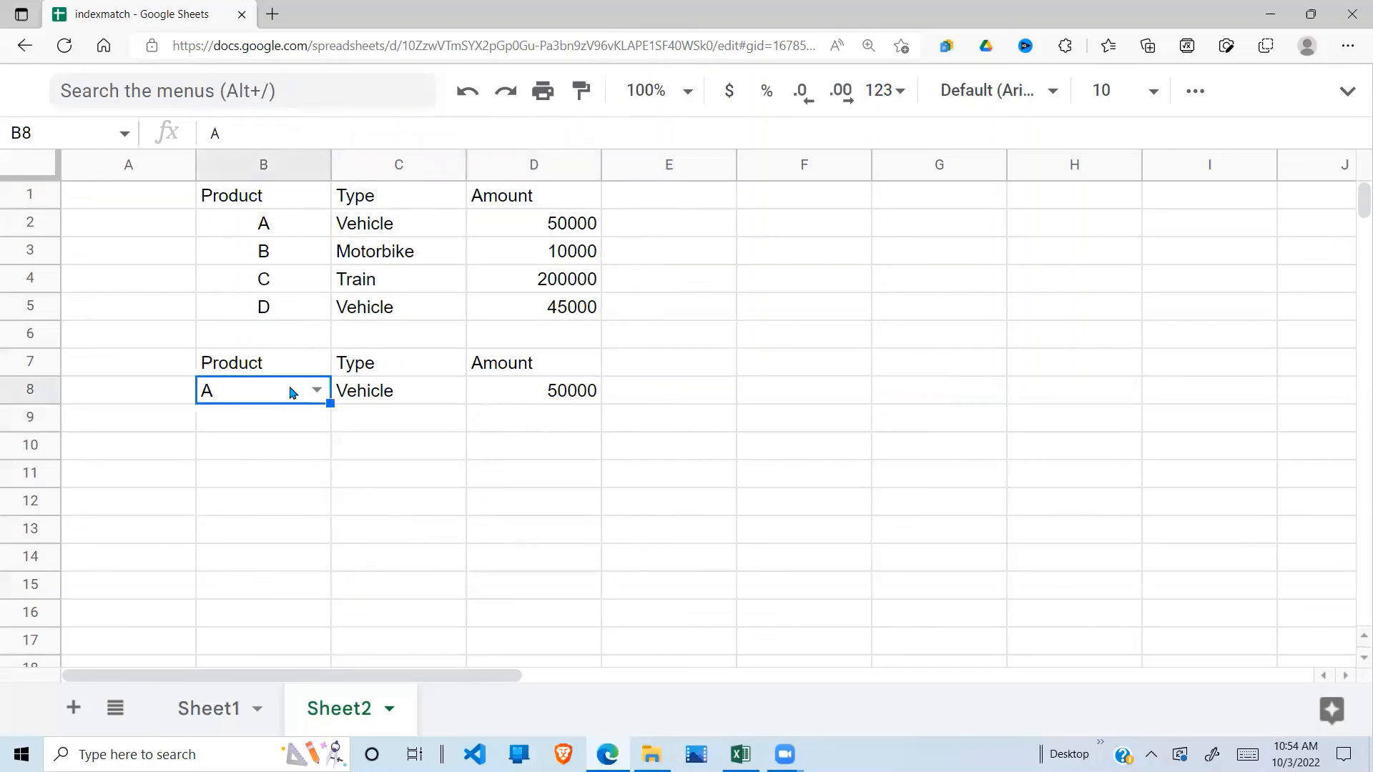
click(405, 226)
click(392, 420)
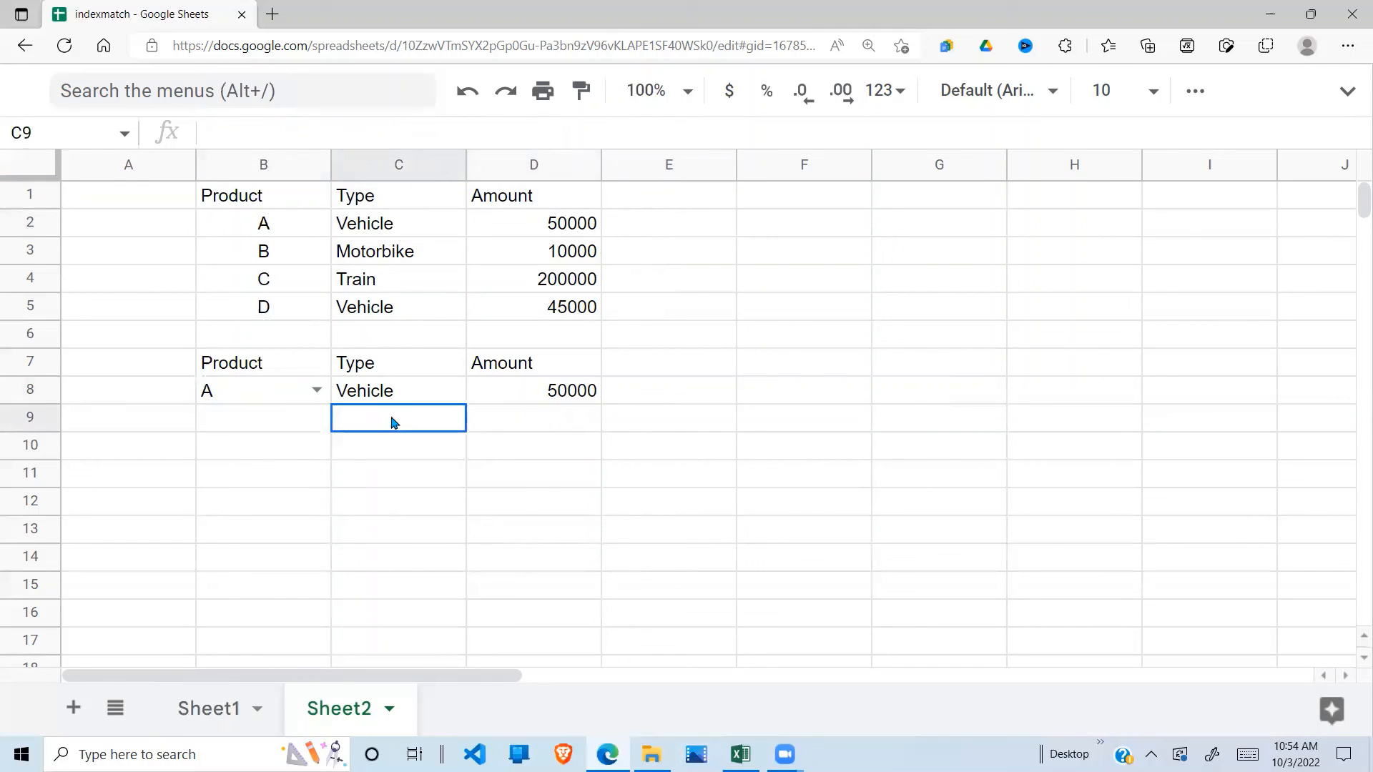
click(417, 393)
click(590, 398)
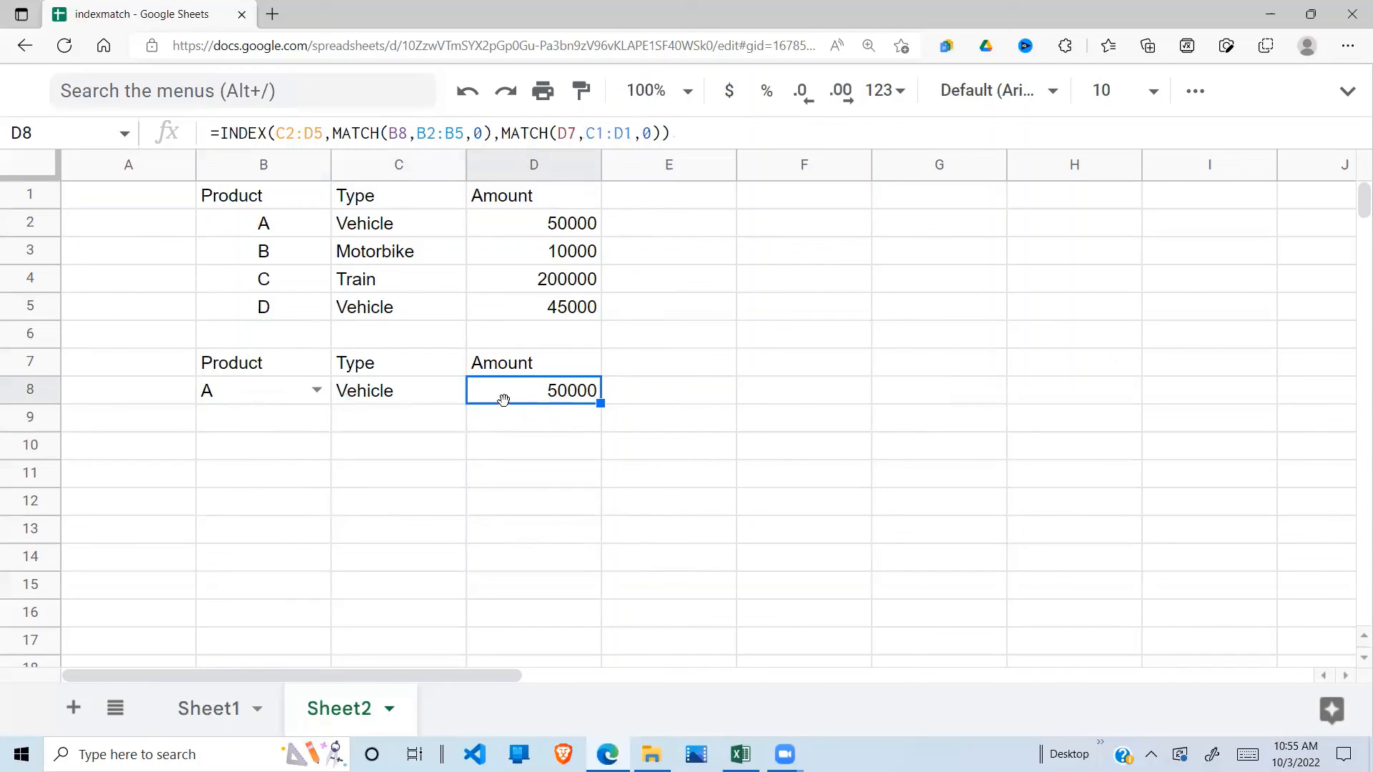
Step: Select product B in B8 and check the looked-up Type in C8 and Amount in D8
click(308, 391)
click(246, 471)
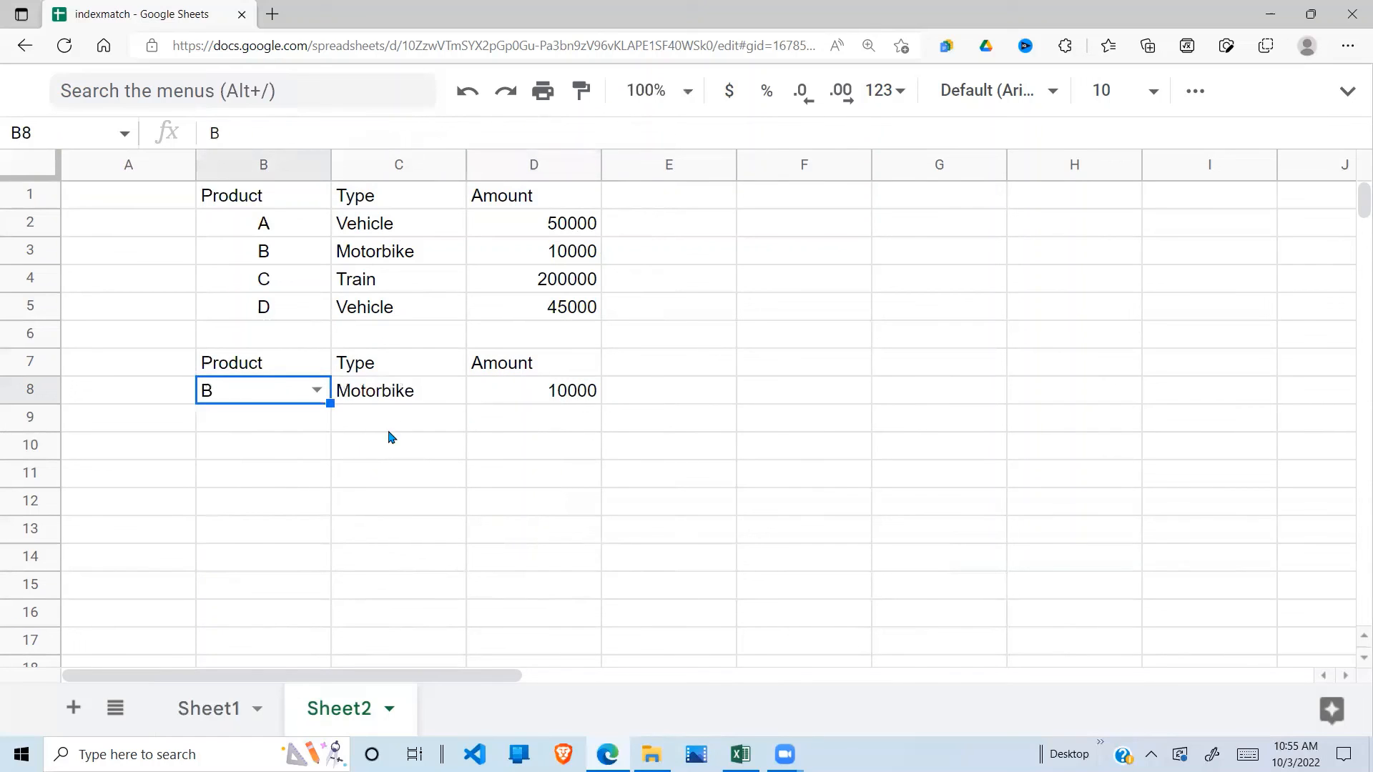
click(400, 401)
click(540, 398)
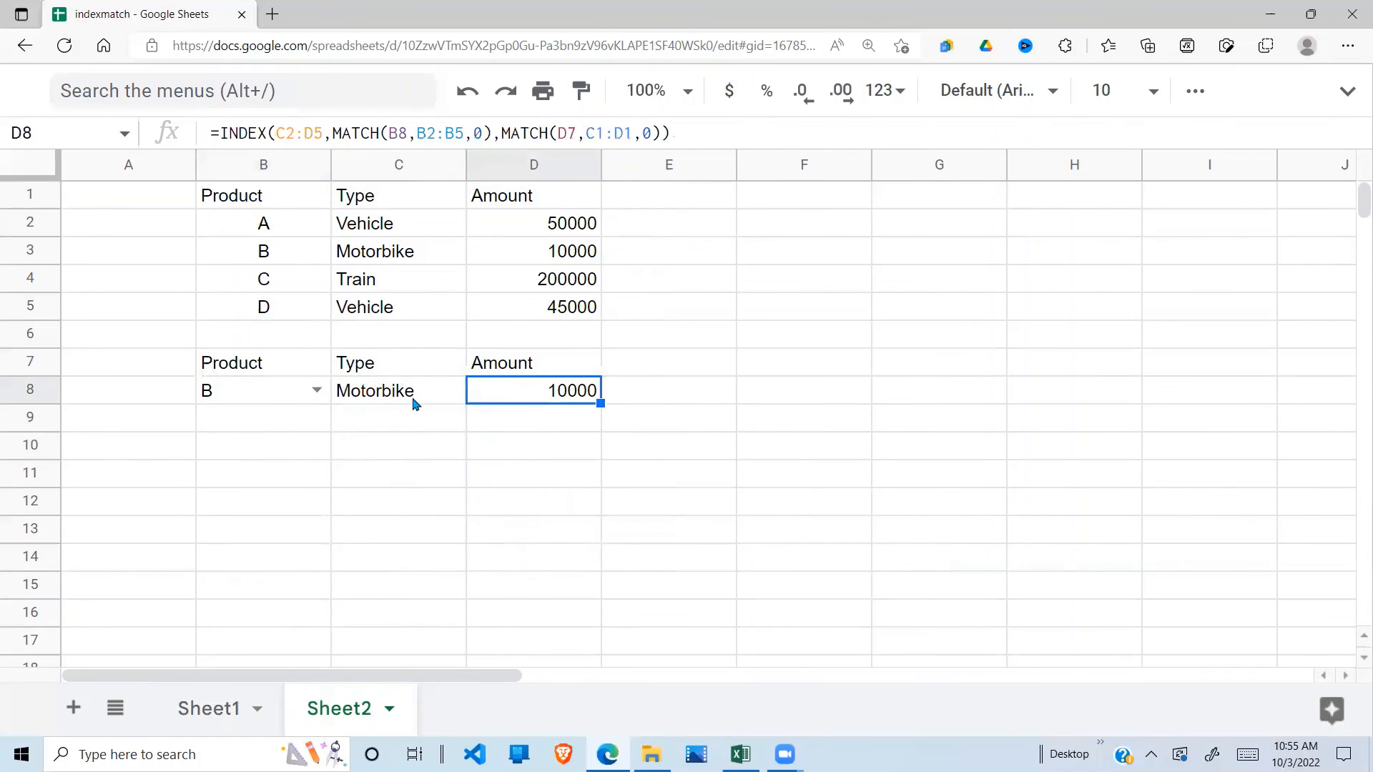
click(374, 398)
click(560, 398)
Step: Select product C in B8 and compare the looked-up Type and Amount with product C's row in the source table
click(315, 390)
click(224, 499)
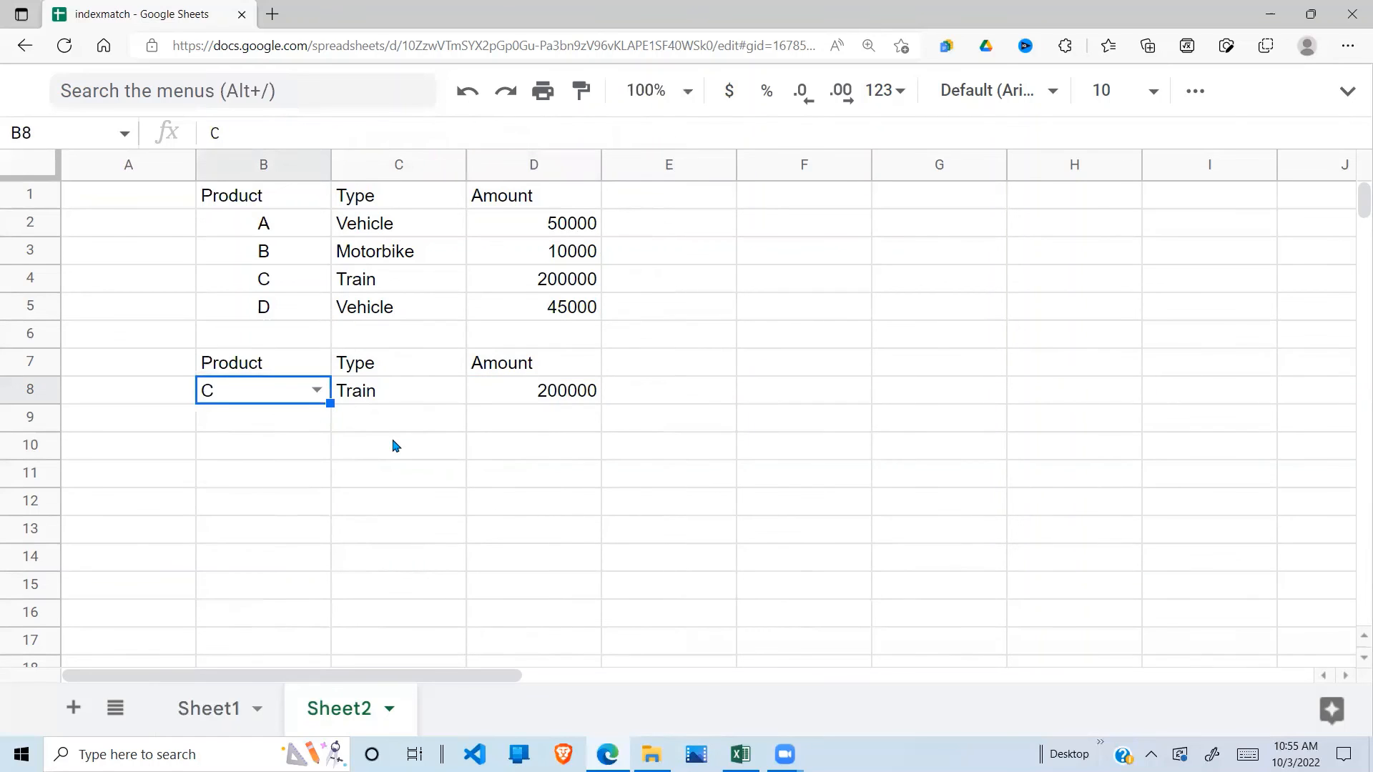
click(415, 391)
click(399, 263)
click(579, 284)
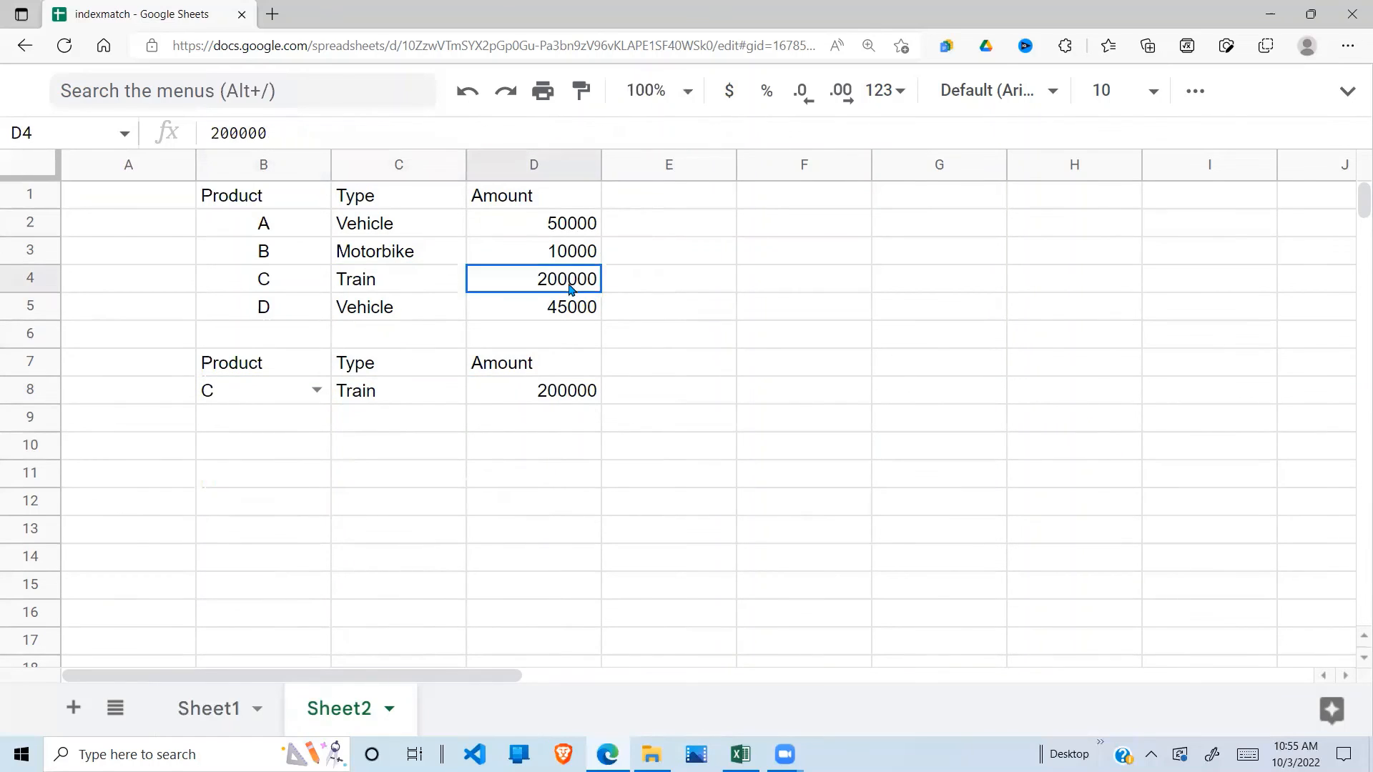
click(576, 395)
Step: Select product D in B8, check its Type in C8 and Amount in D8, and set B8 back to product A
click(316, 391)
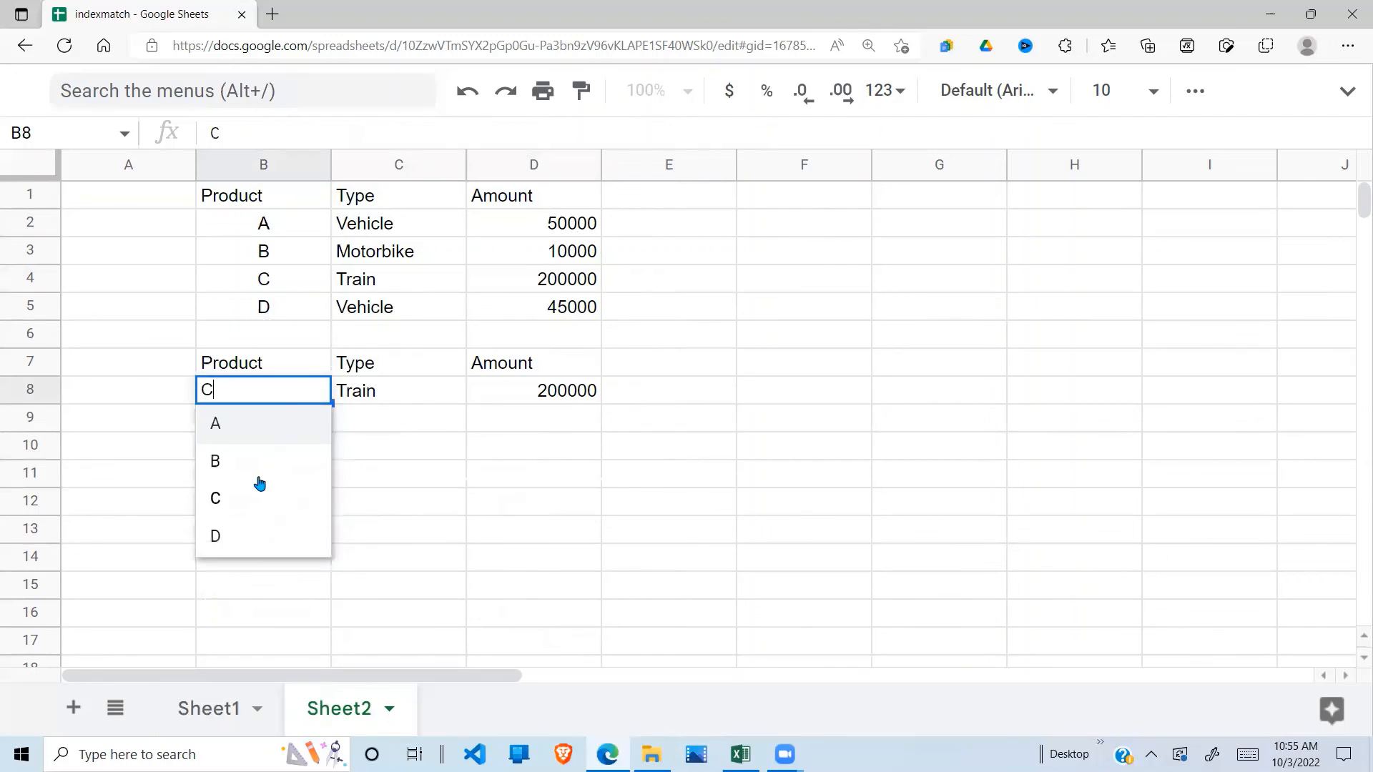
click(255, 543)
click(450, 386)
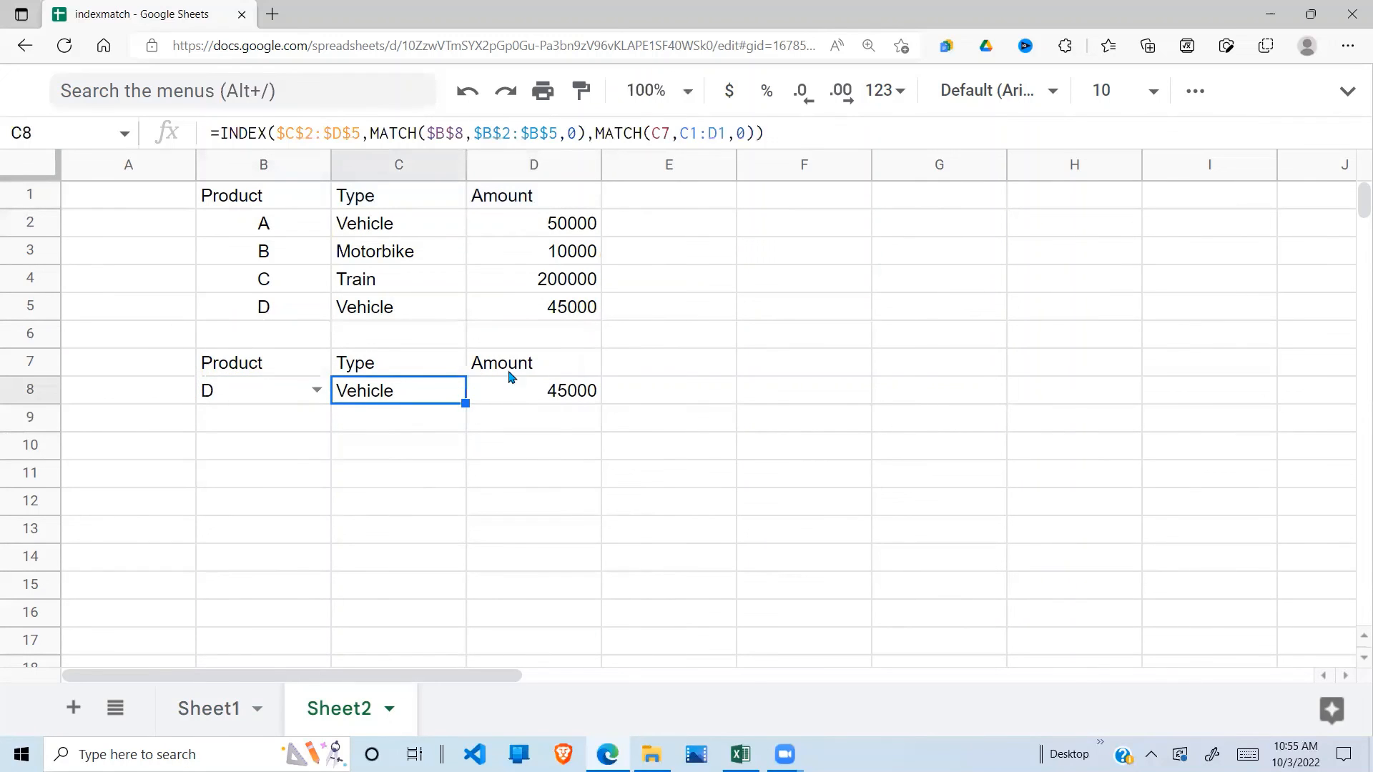
click(592, 398)
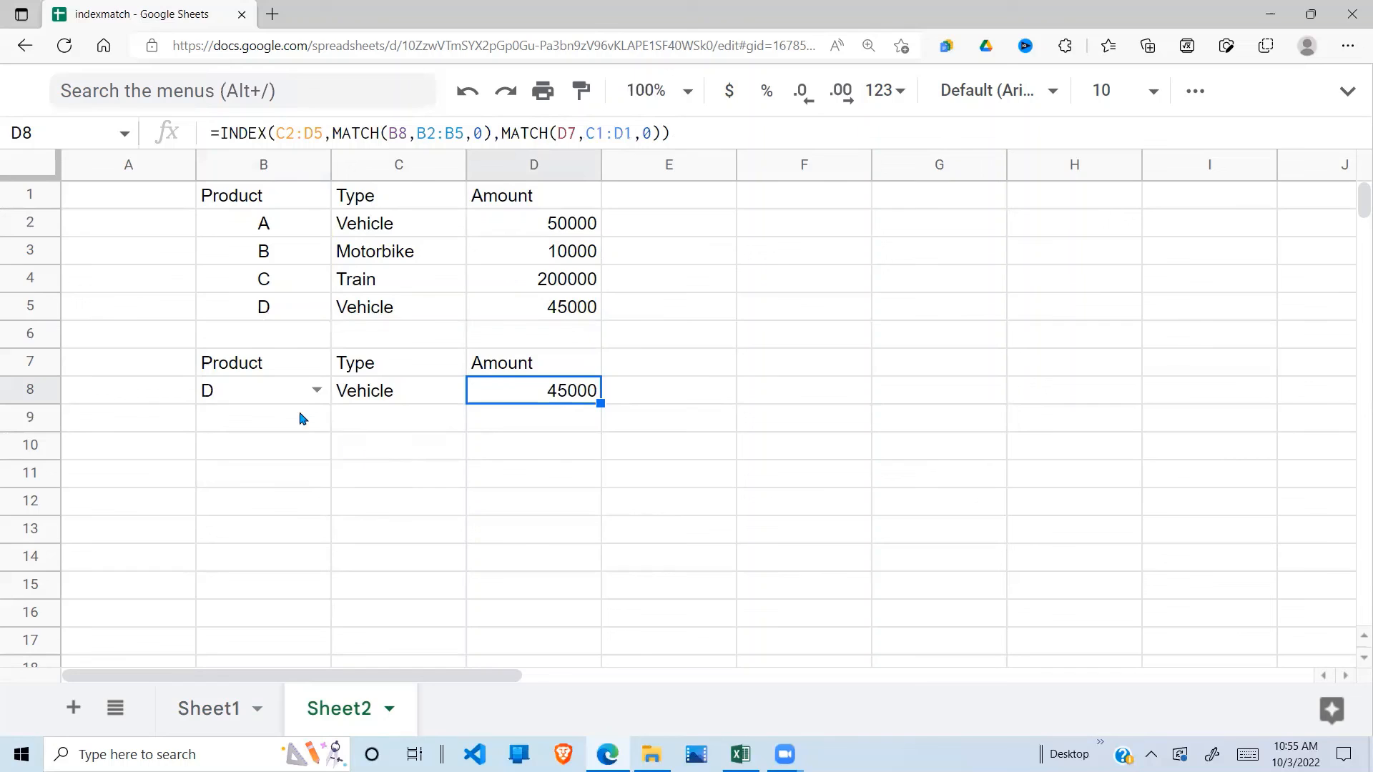
click(316, 390)
click(275, 423)
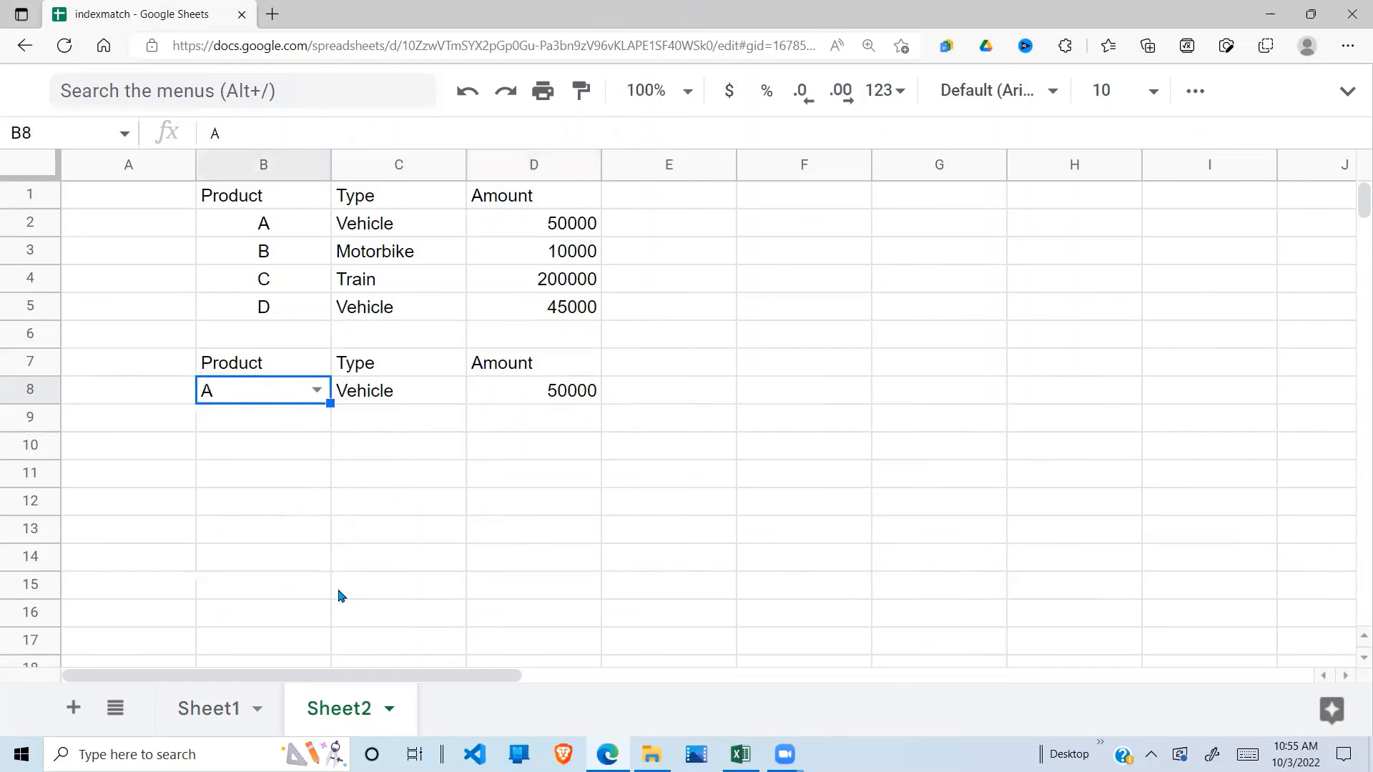